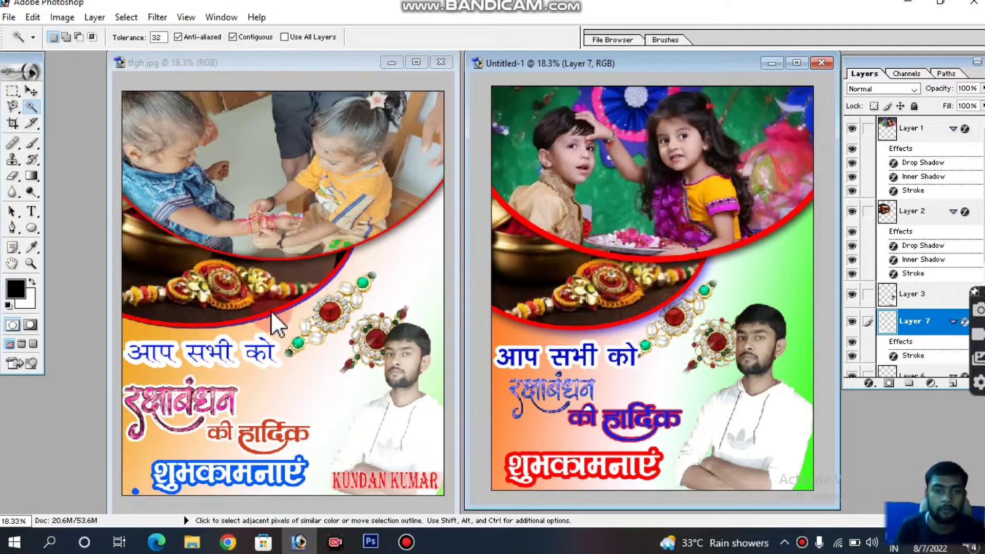
# Switch to Chrome and open the YouTube channel's COMMUNITY tab.
pyautogui.click(285, 430)
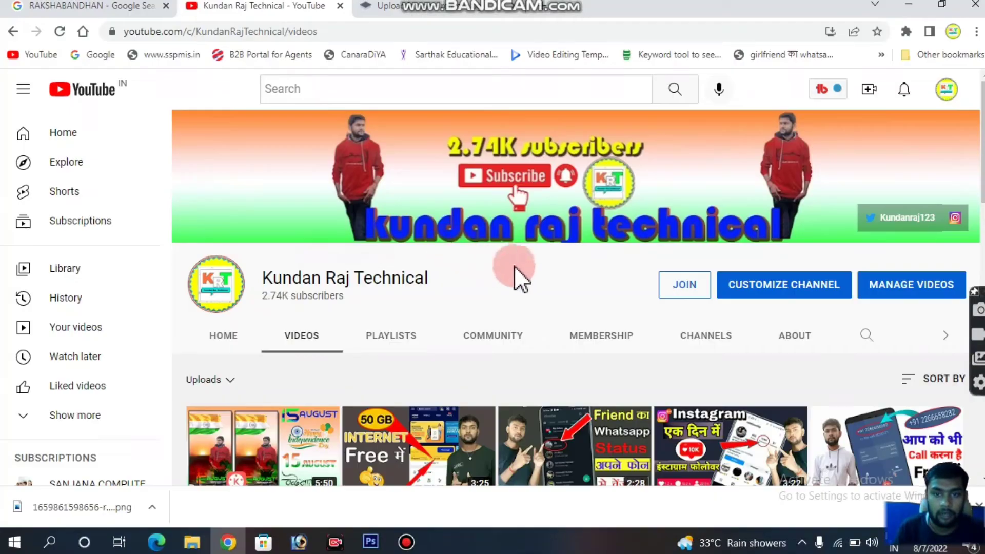
pyautogui.click(521, 340)
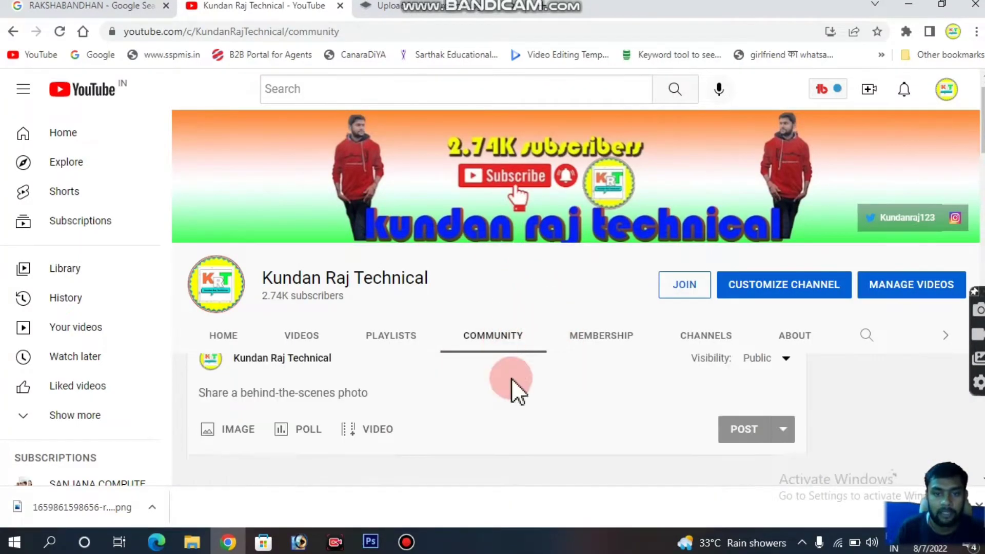
# Scroll the community posts and step through a post's carousel images.
pyautogui.scroll(-3, 273, 353)
pyautogui.scroll(-5, 462, 303)
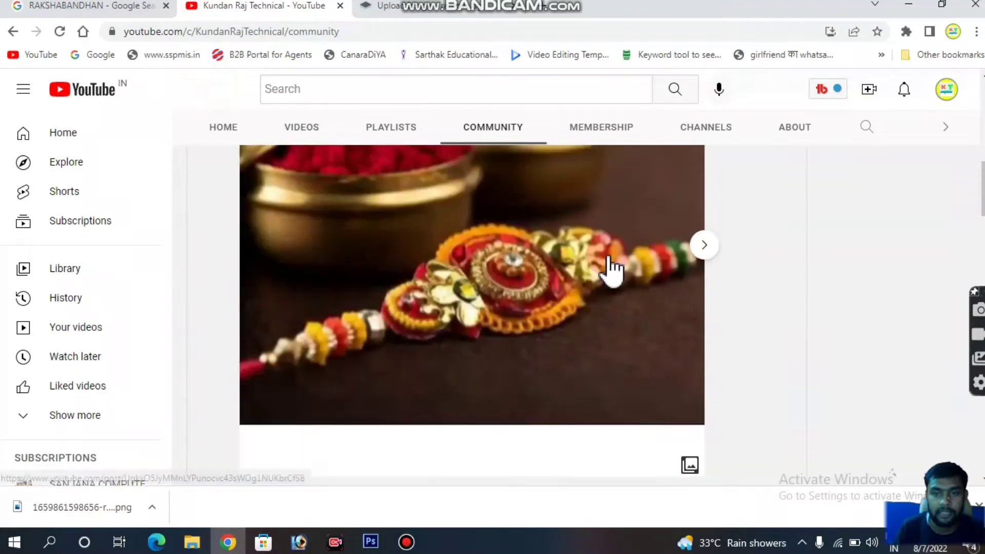
pyautogui.scroll(2, 657, 272)
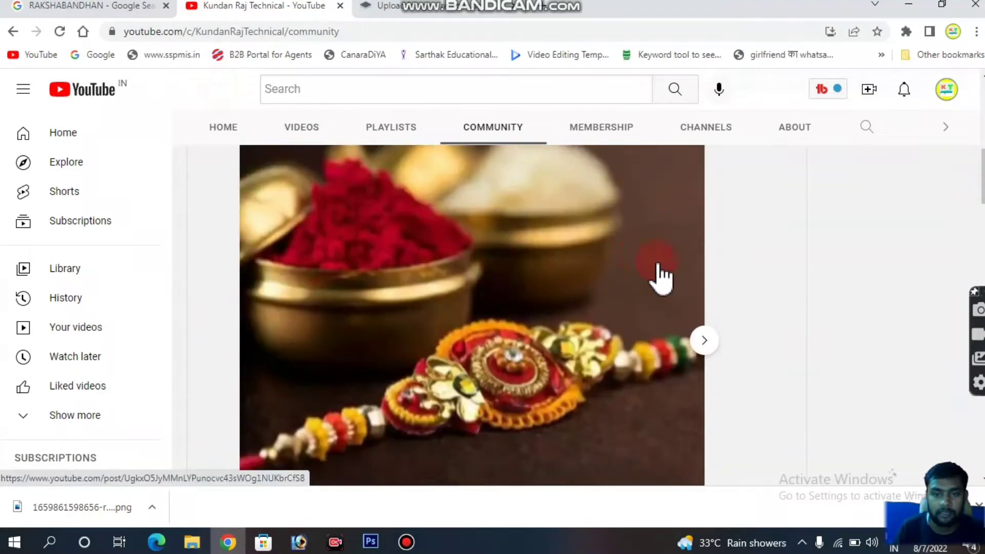
pyautogui.click(707, 339)
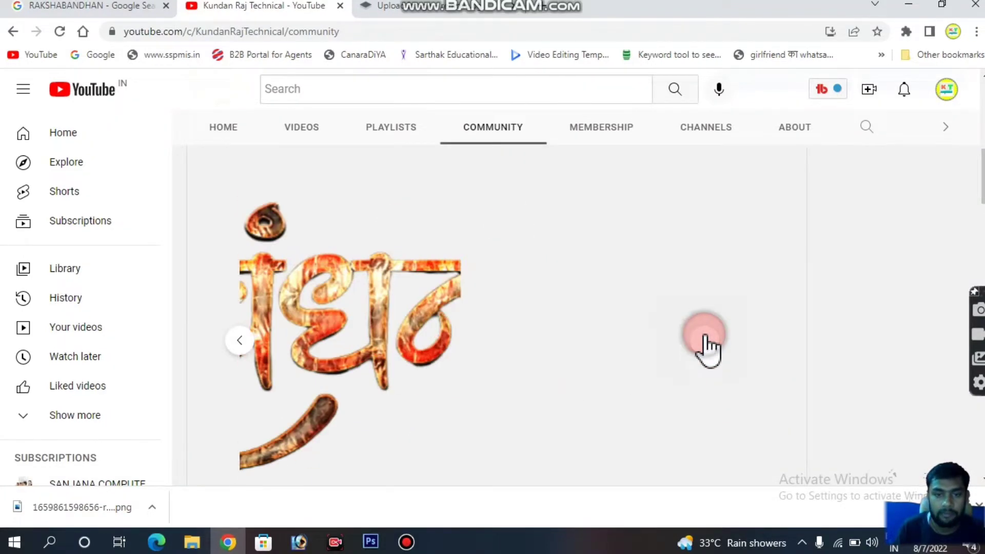
pyautogui.click(687, 341)
pyautogui.scroll(3, 667, 336)
pyautogui.scroll(3, 539, 308)
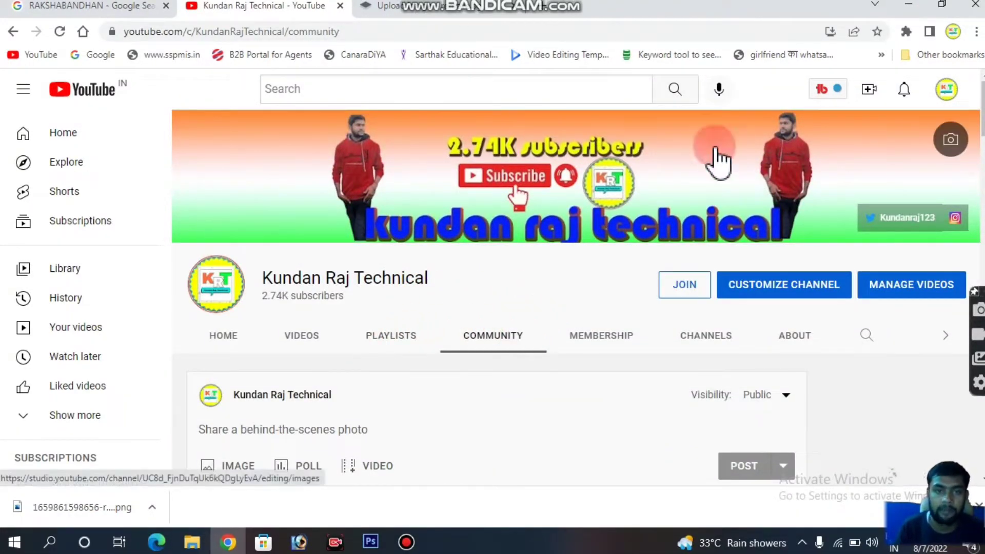
# Scroll the channel's VIDEOS list, then minimize Chrome back to Photoshop.
pyautogui.click(307, 336)
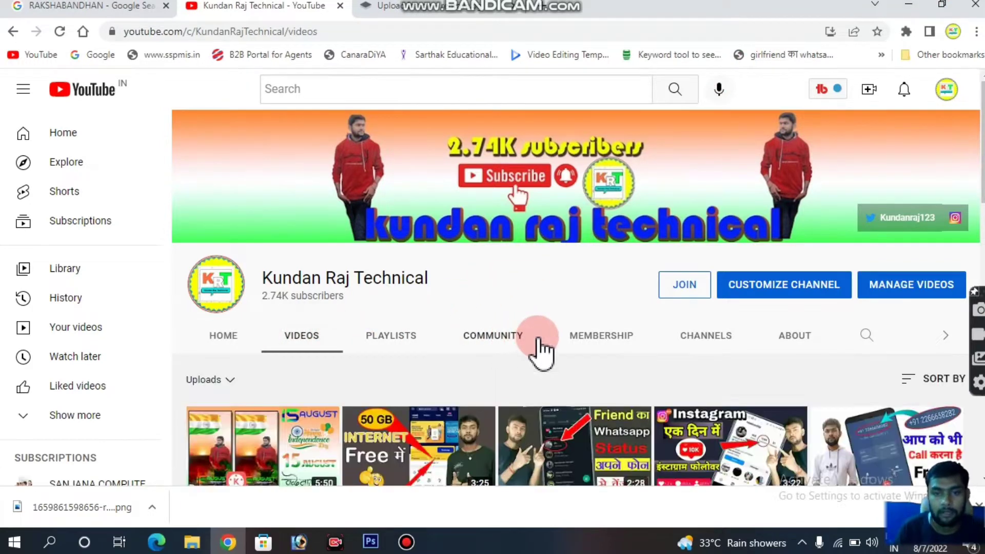
pyautogui.scroll(-3, 565, 354)
pyautogui.scroll(-3, 641, 370)
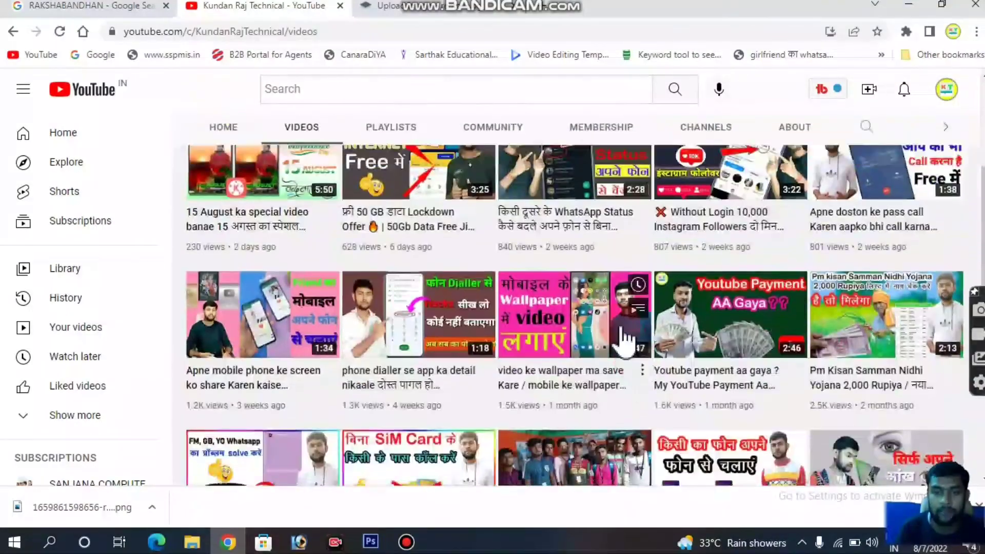
pyautogui.click(910, 5)
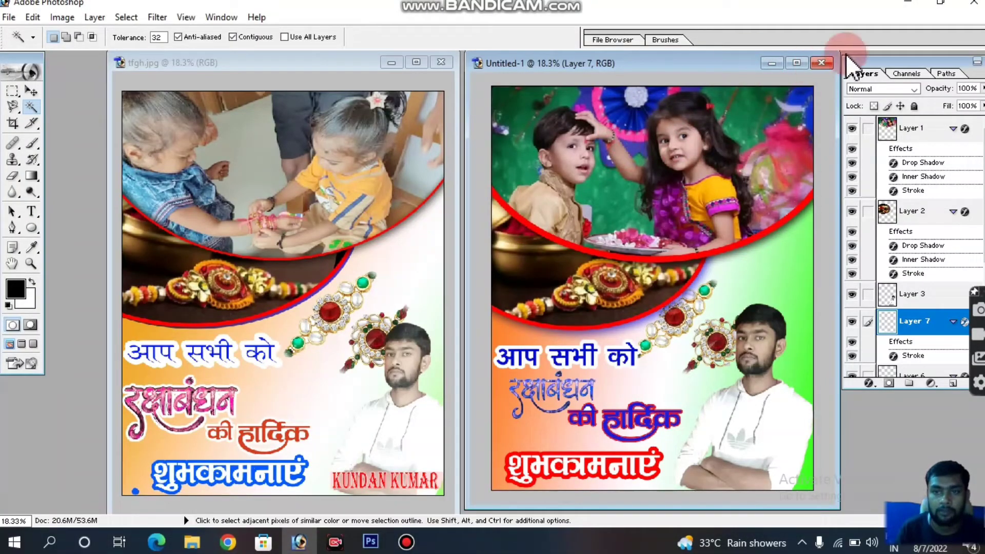
# Close the Untitled-1 and tfgh.jpg sample posters without saving.
pyautogui.click(821, 62)
pyautogui.click(494, 210)
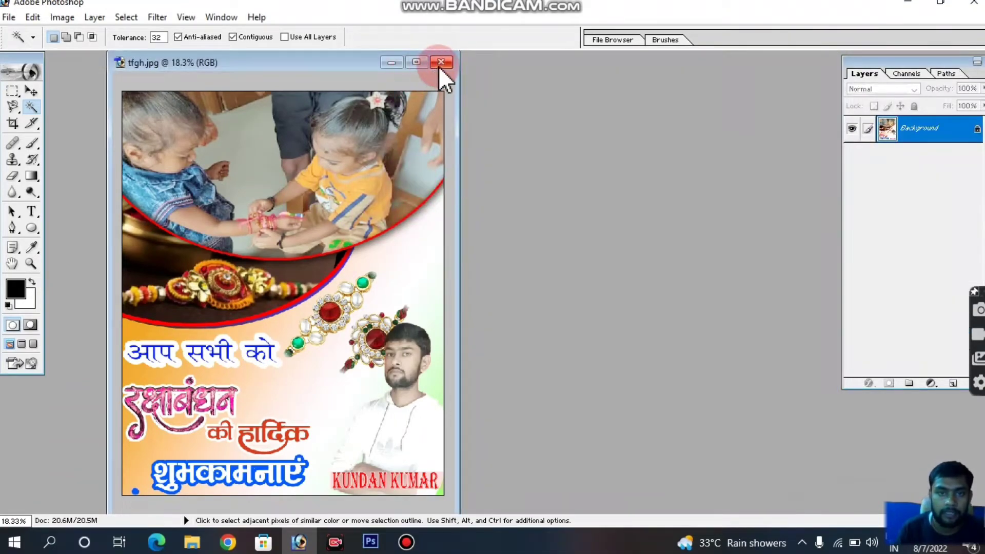
pyautogui.click(440, 62)
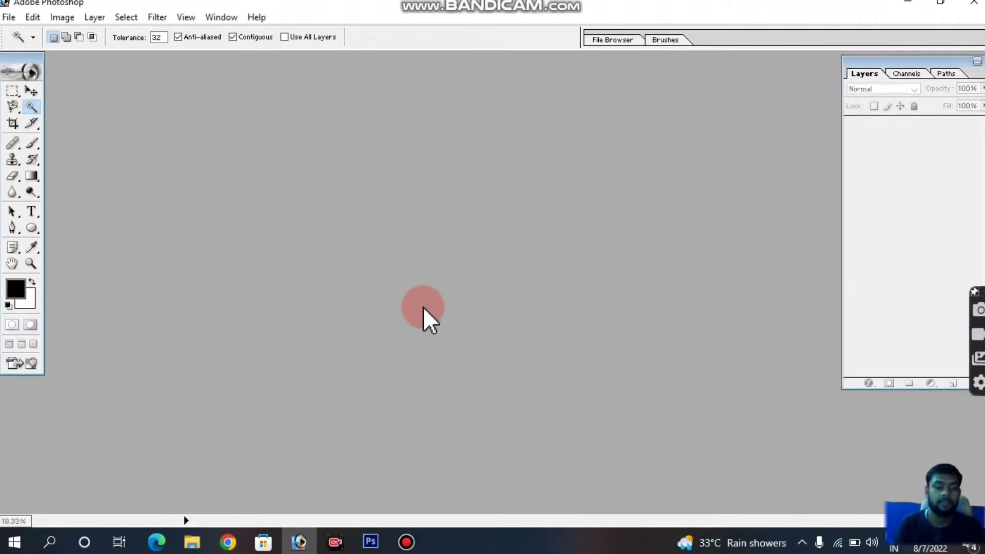
# Create a new 8 x 10 inch, 300 ppi document and maximize its window.
pyautogui.hotkey('ctrl', 'n')
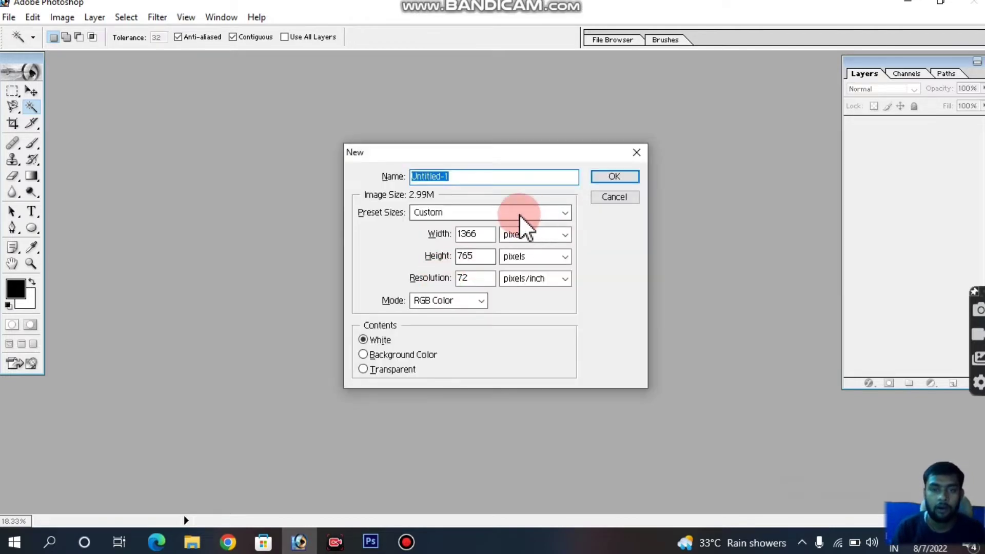
pyautogui.click(520, 214)
pyautogui.click(456, 129)
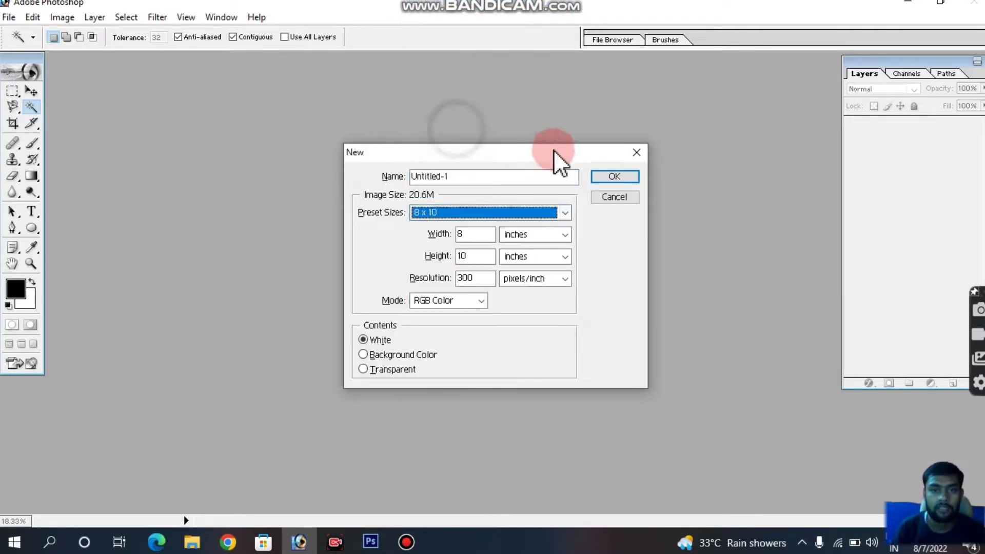
pyautogui.click(615, 177)
pyautogui.click(319, 65)
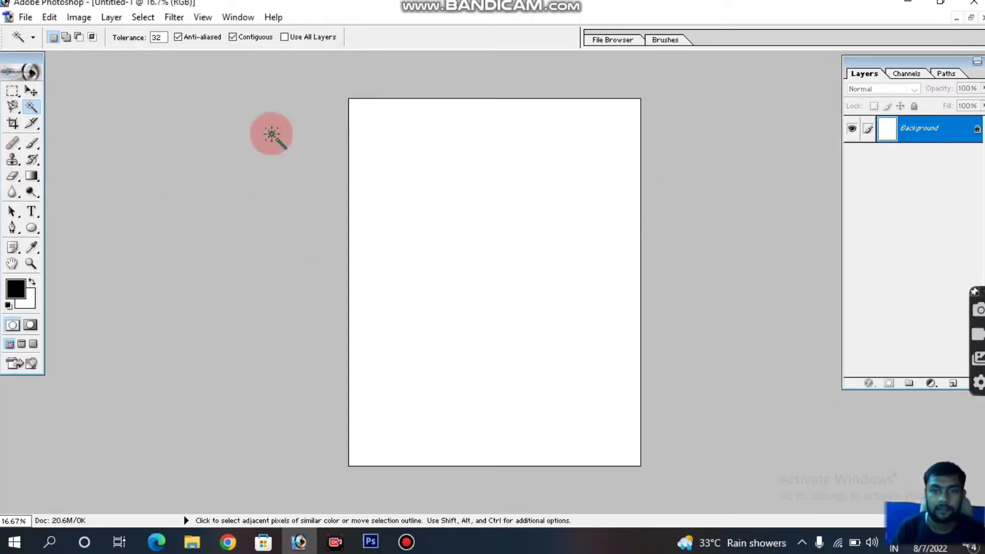
# Select the Gradient Tool with an orange-white-green gradient.
pyautogui.click(33, 176)
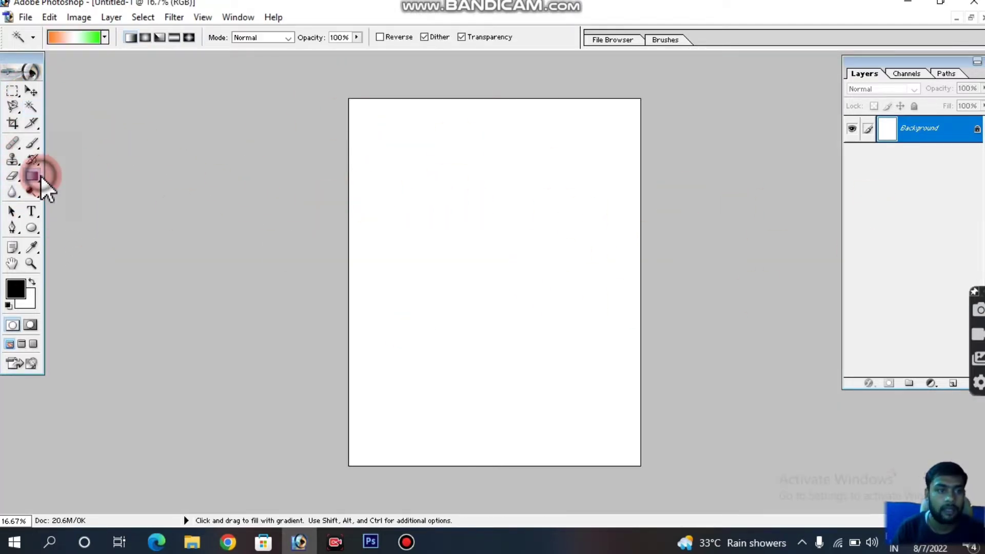
pyautogui.click(67, 176)
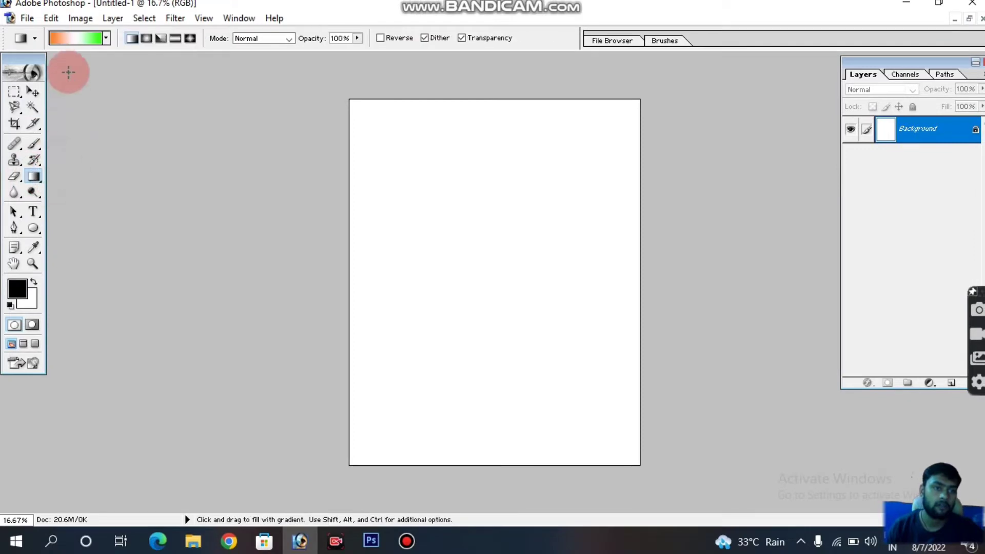
pyautogui.click(72, 38)
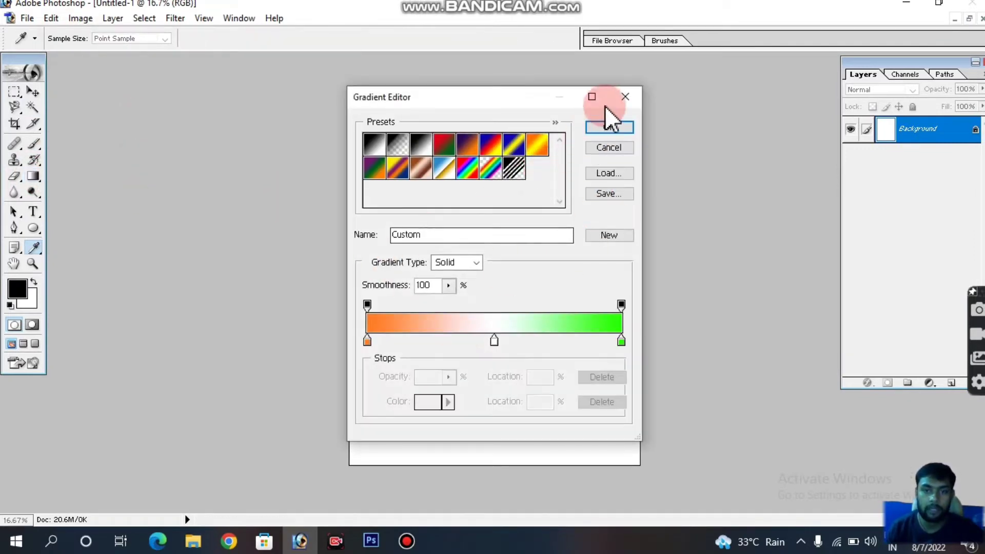
pyautogui.click(609, 127)
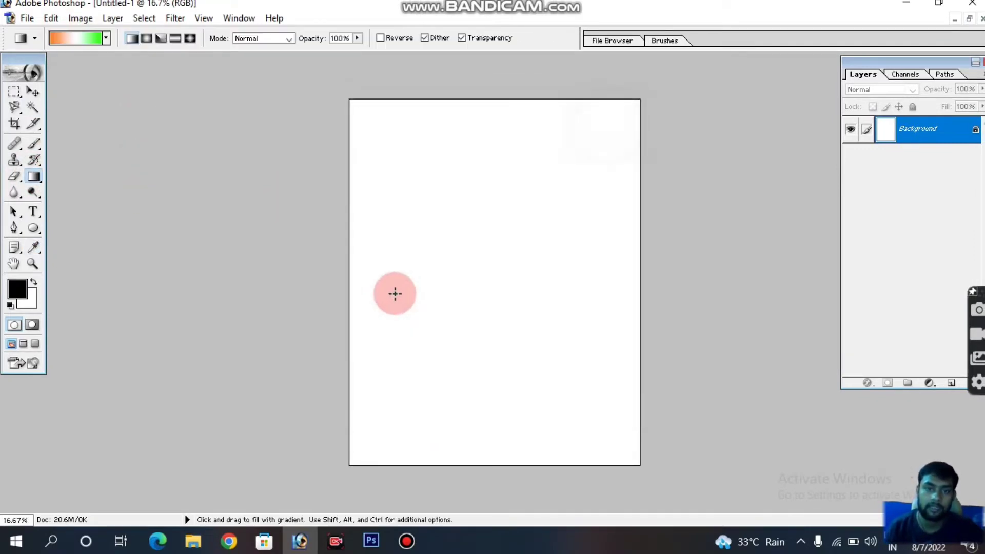
# Fill the canvas with a diagonal tricolour gradient and draw a black ellipse across the top.
pyautogui.moveTo(341, 177); pyautogui.dragTo(638, 379)
pyautogui.moveTo(34, 229)
pyautogui.mouseDown()
pyautogui.moveTo(73, 259)
pyautogui.moveTo(121, 254)
pyautogui.mouseUp()
pyautogui.moveTo(338, 75); pyautogui.dragTo(641, 277)
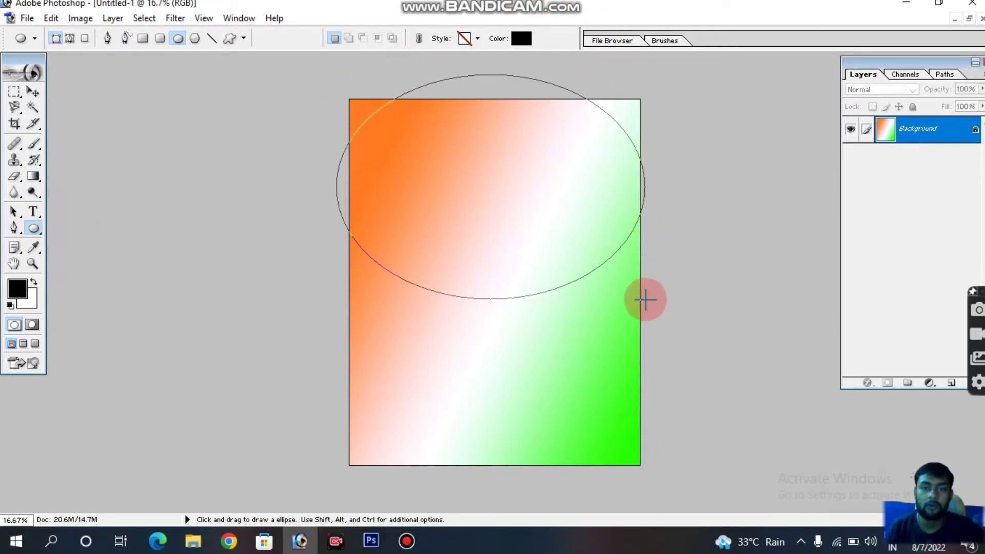
pyautogui.moveTo(640, 276); pyautogui.dragTo(642, 313)
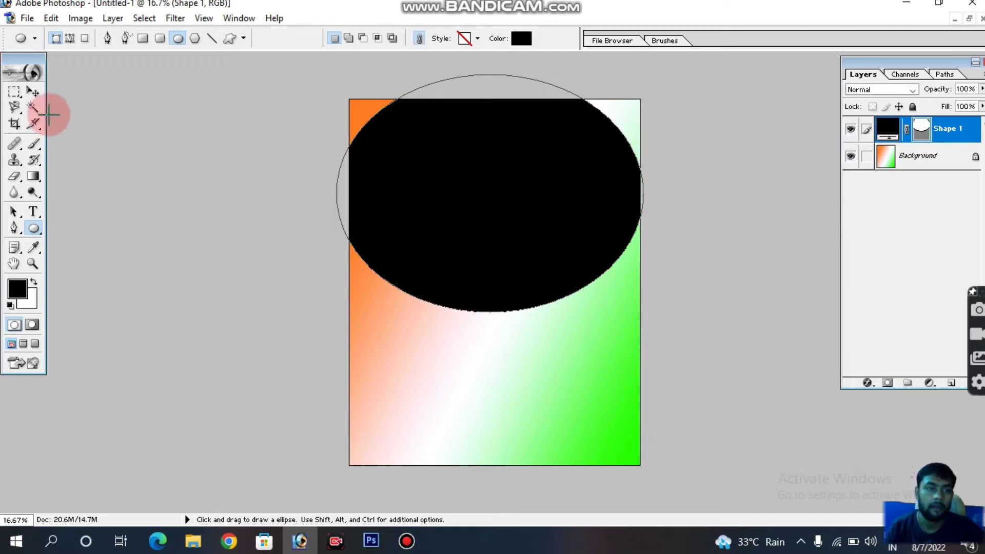
# Enlarge the black ellipse and shift it up over the canvas's top edge.
pyautogui.click(33, 91)
pyautogui.moveTo(403, 195); pyautogui.dragTo(404, 170)
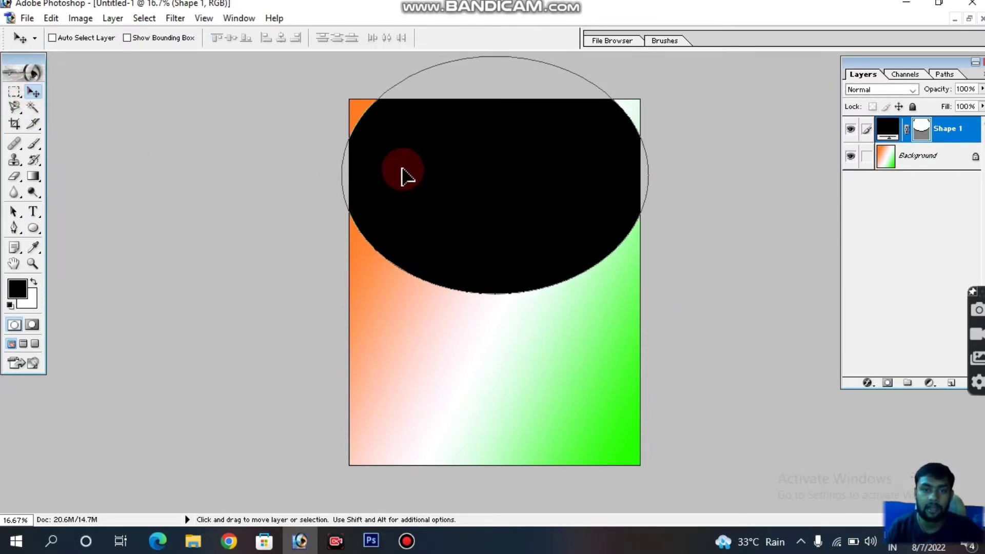
pyautogui.hotkey('ctrl', 't')
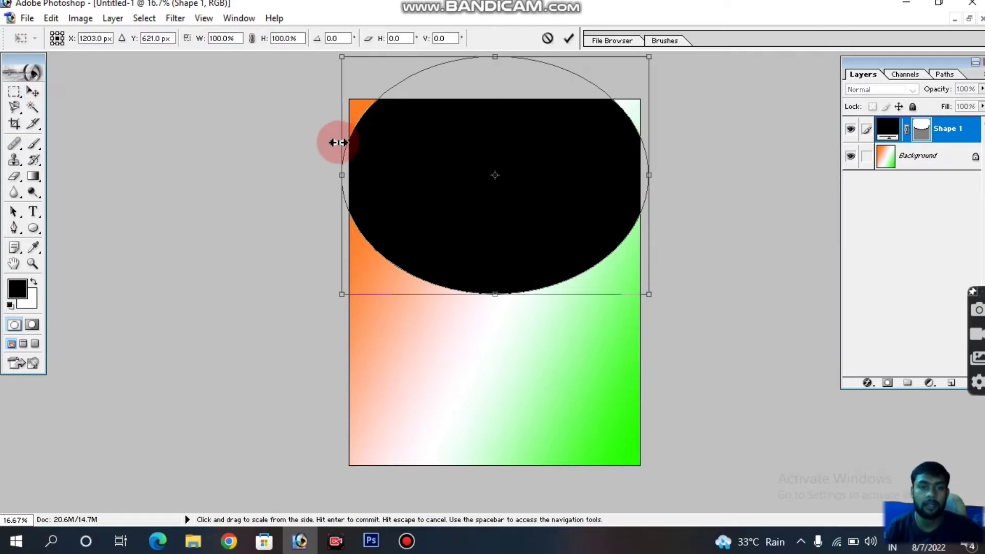
pyautogui.moveTo(340, 140); pyautogui.dragTo(331, 143)
pyautogui.moveTo(490, 57); pyautogui.dragTo(479, 19)
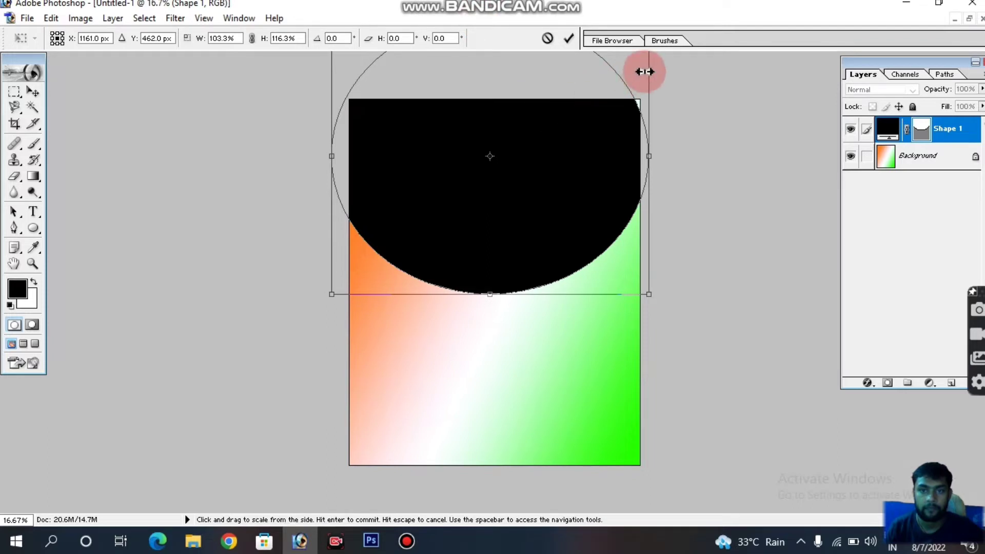
pyautogui.moveTo(645, 71); pyautogui.dragTo(650, 74)
pyautogui.moveTo(579, 136); pyautogui.dragTo(573, 118)
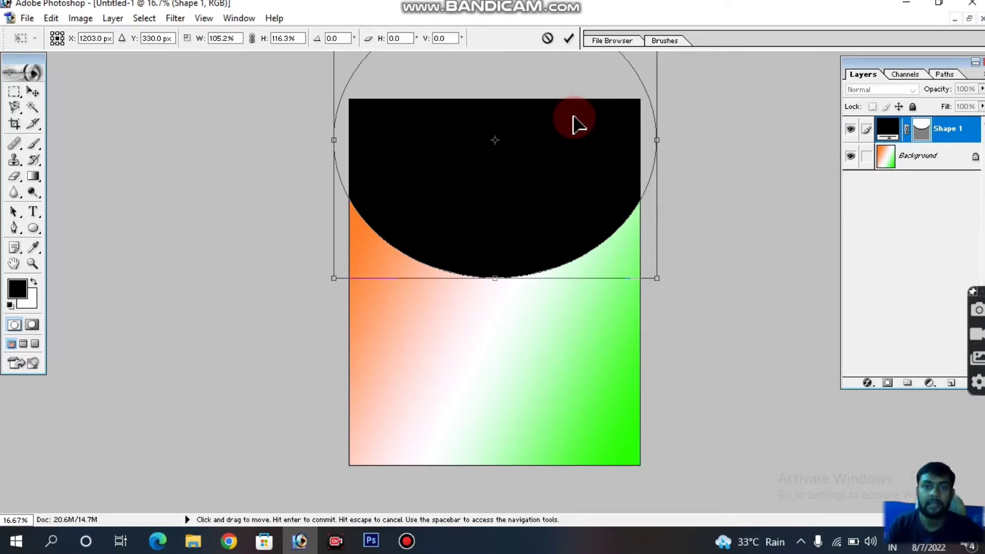
pyautogui.press('Return')
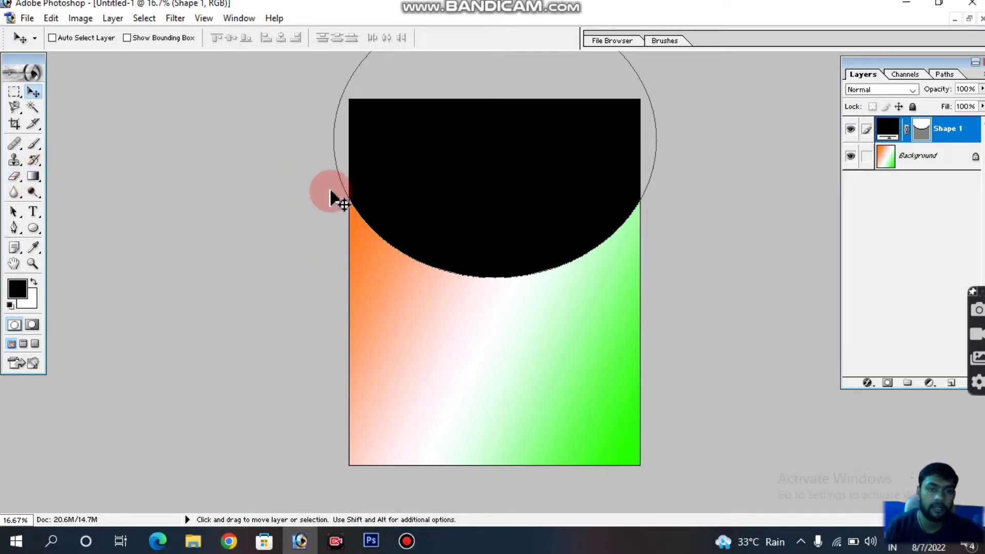
# Nudge the first ellipse and draw a second black ellipse at the canvas's left middle.
pyautogui.moveTo(418, 185); pyautogui.dragTo(414, 181)
pyautogui.press('u')
pyautogui.moveTo(318, 214); pyautogui.dragTo(545, 345)
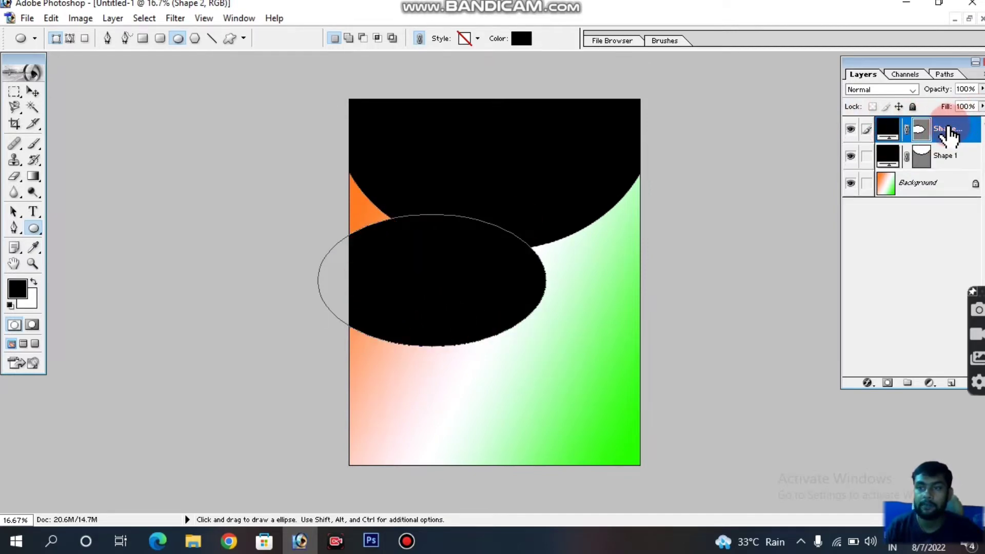
# Put Shape 2 below Shape 1, move it up-left, tilt it slightly, then reselect Shape 1.
pyautogui.moveTo(948, 135); pyautogui.dragTo(950, 165)
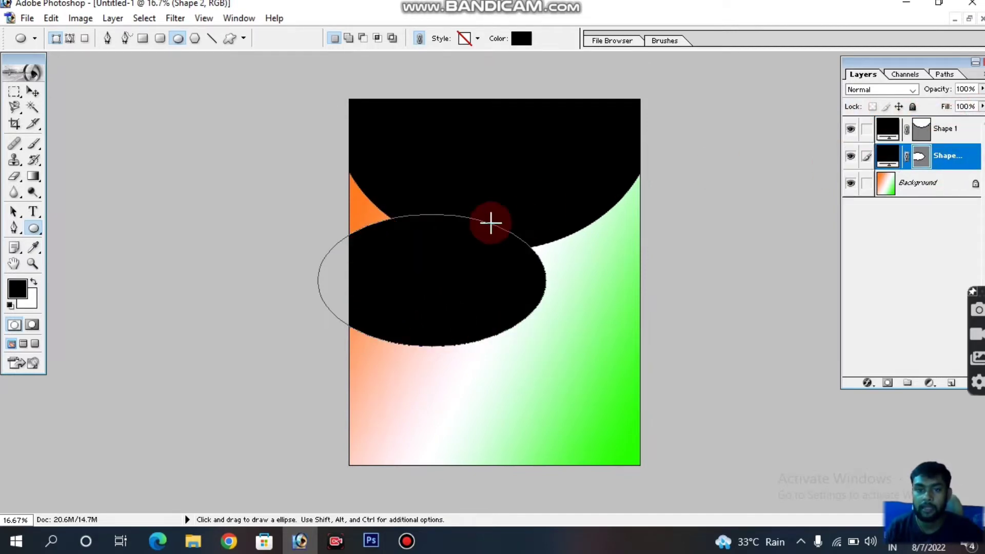
pyautogui.click(33, 92)
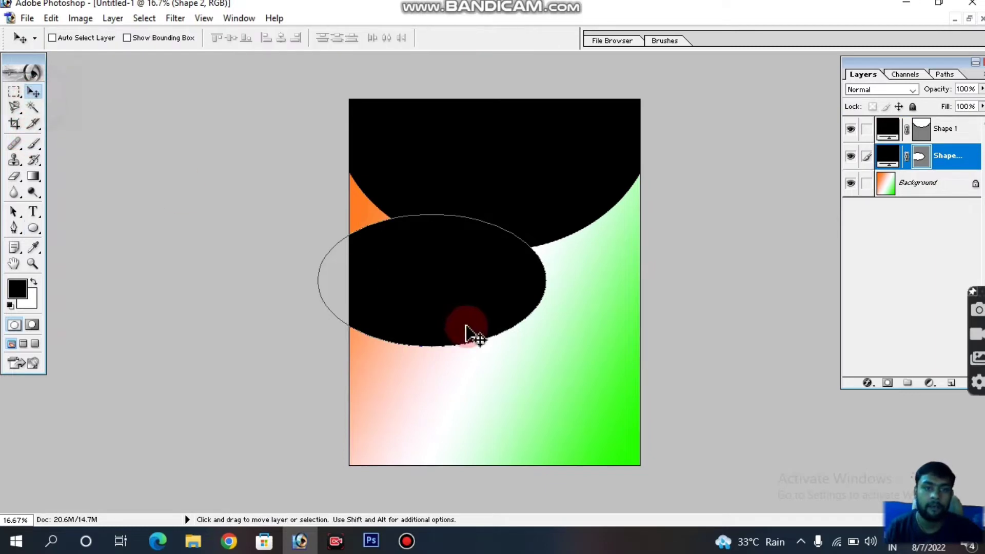
pyautogui.moveTo(467, 333)
pyautogui.mouseDown()
pyautogui.moveTo(421, 280)
pyautogui.moveTo(413, 243)
pyautogui.mouseUp()
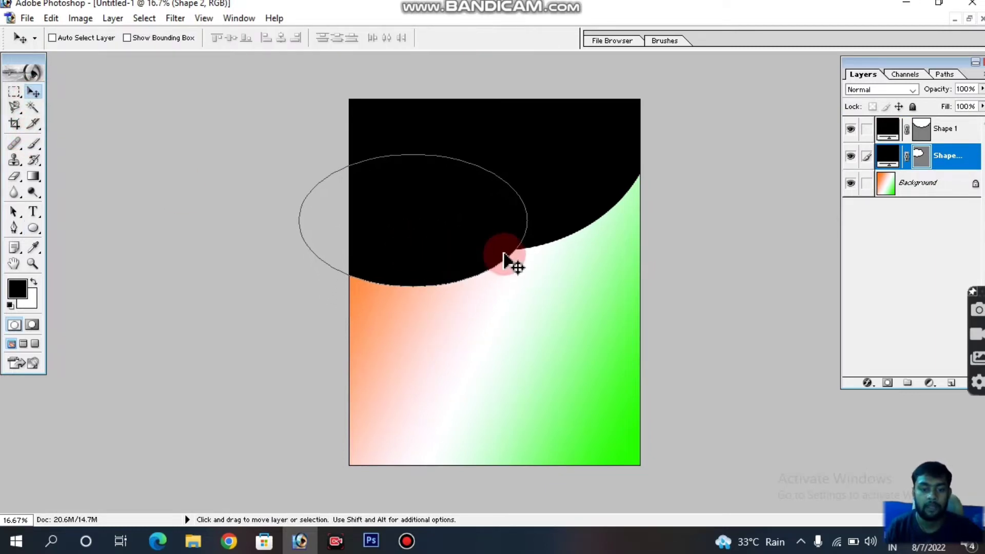
pyautogui.hotkey('ctrl', 't')
pyautogui.moveTo(556, 132)
pyautogui.mouseDown()
pyautogui.moveTo(573, 165)
pyautogui.moveTo(572, 154)
pyautogui.mouseUp()
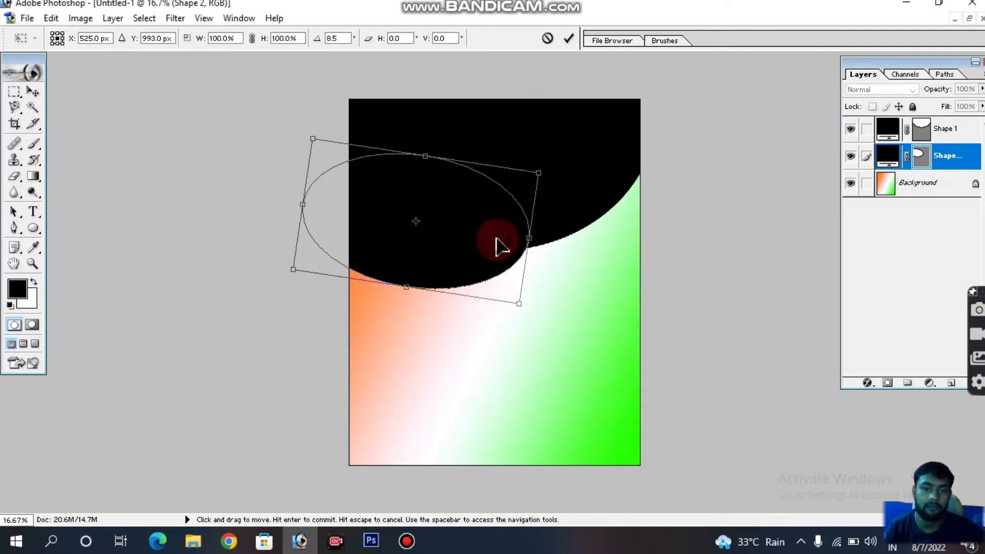
pyautogui.moveTo(506, 237); pyautogui.dragTo(501, 246)
pyautogui.press('Return')
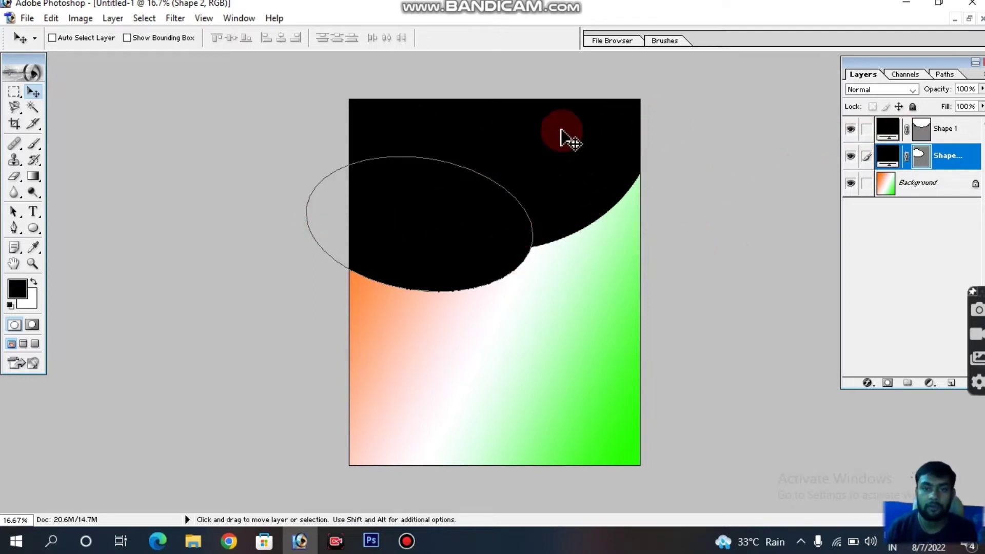
pyautogui.rightClick(596, 134)
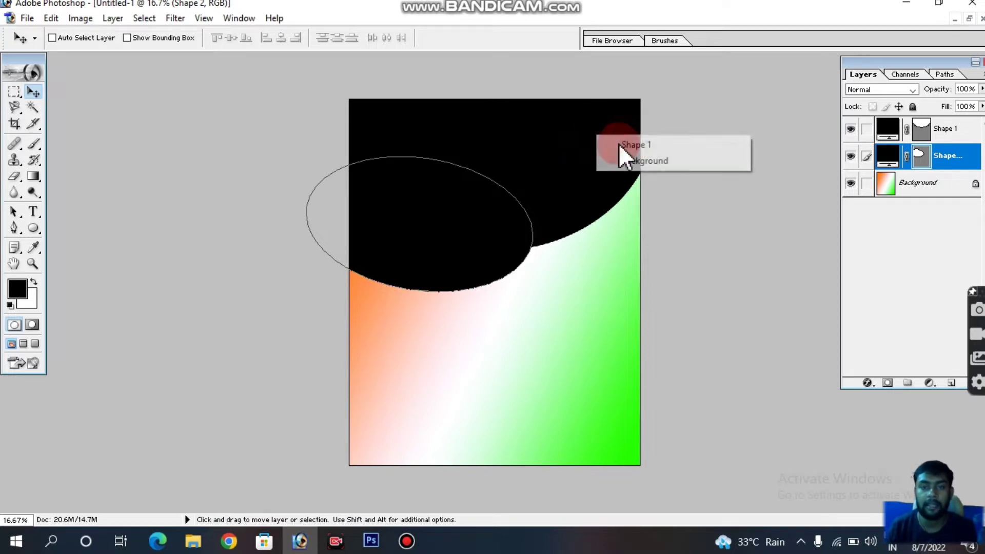
pyautogui.click(618, 145)
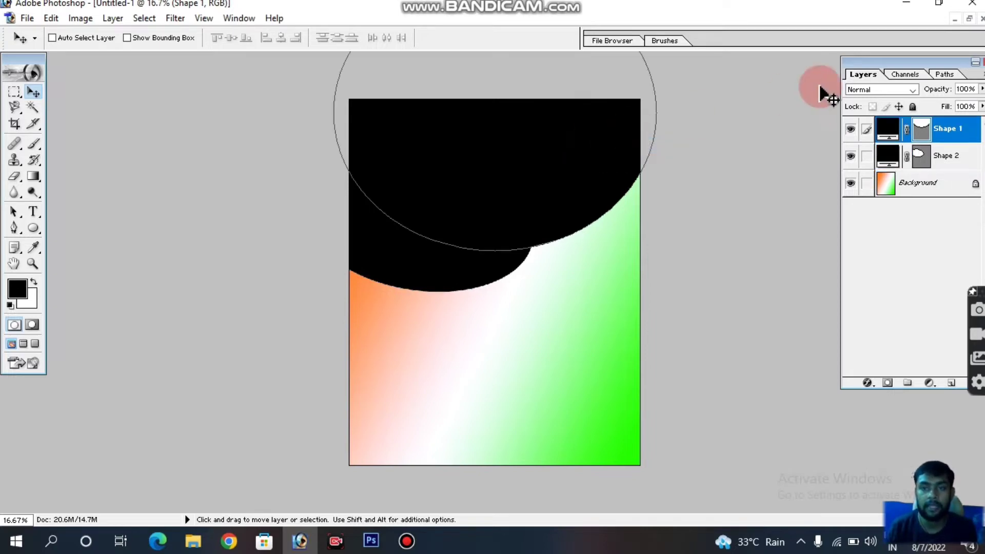
# Open Untitled.png of the two children and drag it into the poster.
pyautogui.click(969, 21)
pyautogui.doubleClick(673, 176)
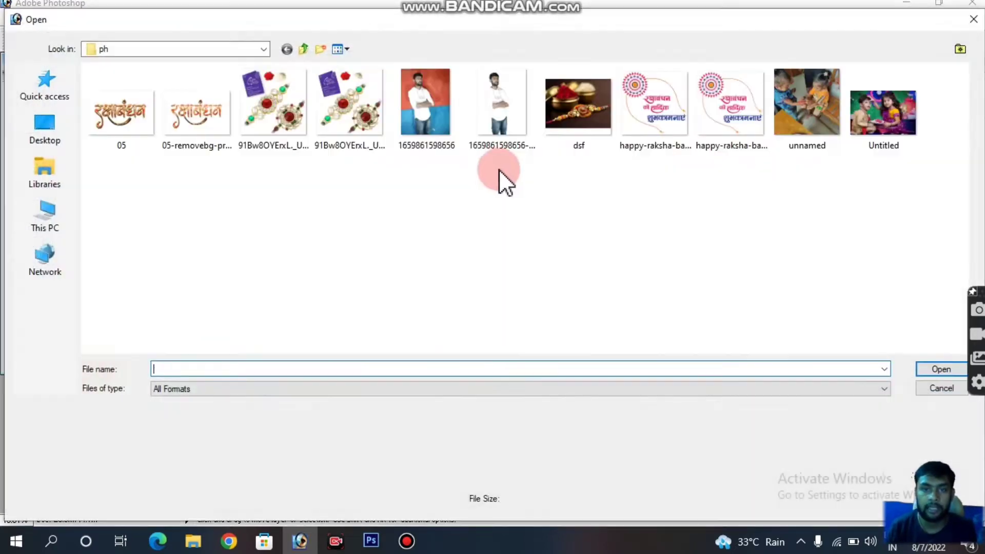
pyautogui.doubleClick(887, 110)
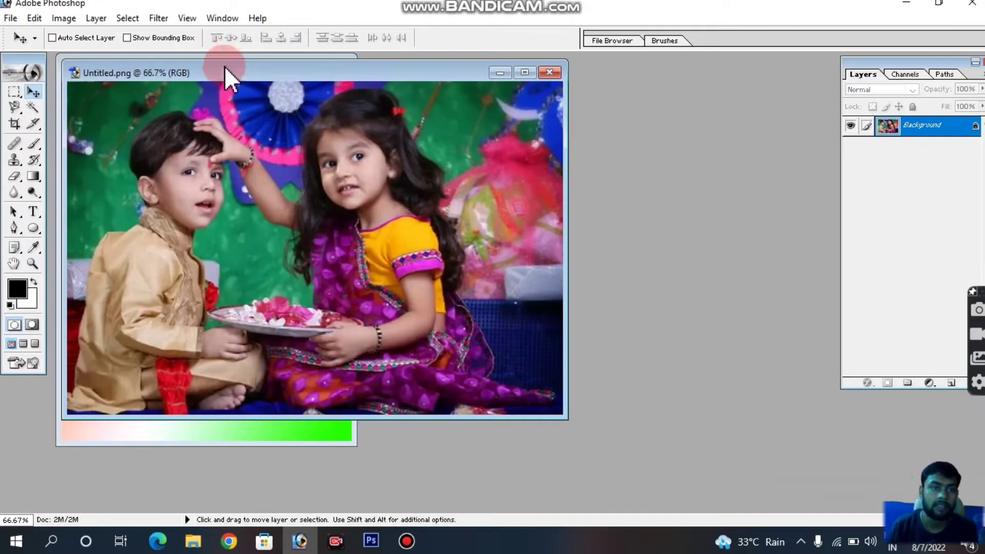
pyautogui.moveTo(224, 66); pyautogui.dragTo(397, 101)
pyautogui.moveTo(385, 215); pyautogui.dragTo(150, 159)
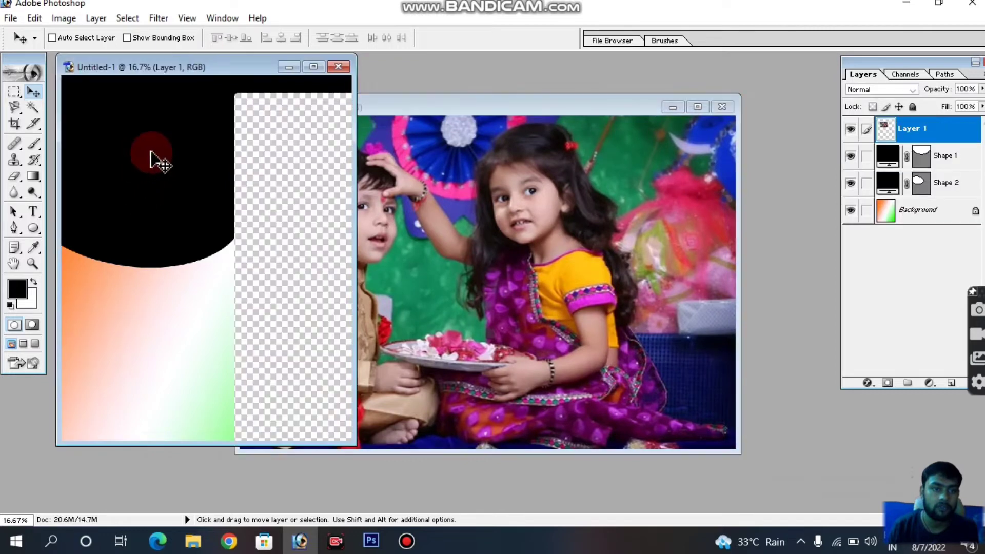
# Scale the children photo to span the poster's top and clip it to Shape 1.
pyautogui.click(313, 67)
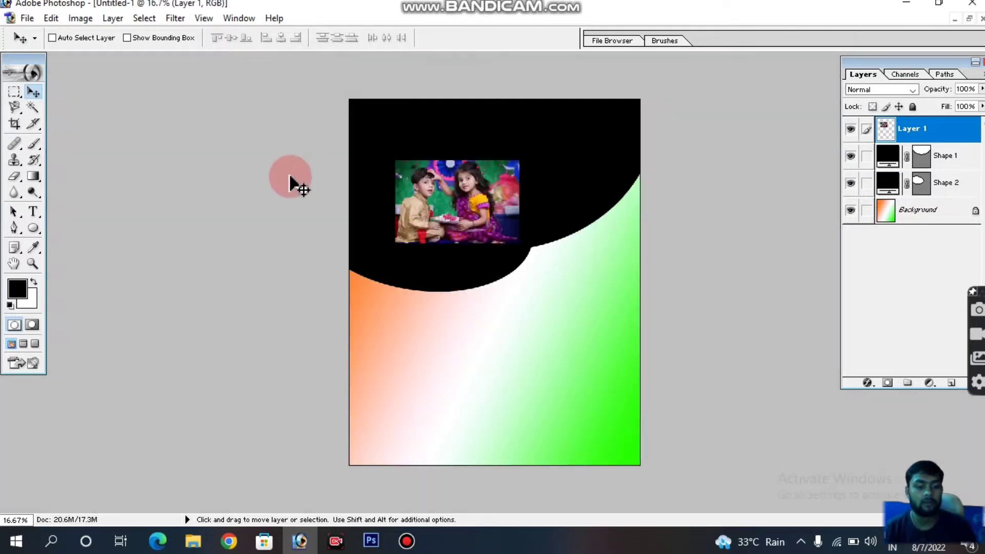
pyautogui.hotkey('ctrl', 't')
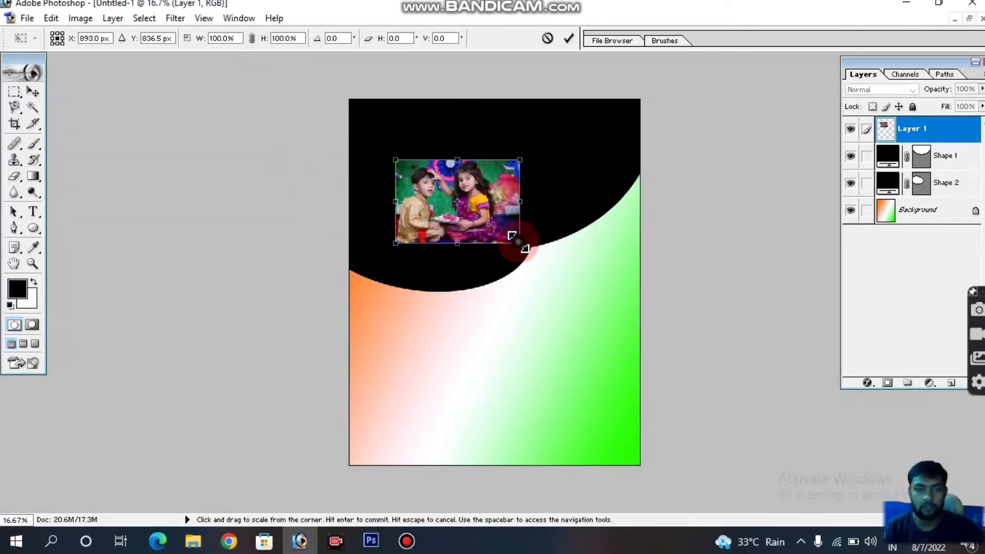
pyautogui.moveTo(520, 243); pyautogui.dragTo(655, 341)
pyautogui.moveTo(394, 159); pyautogui.dragTo(348, 119)
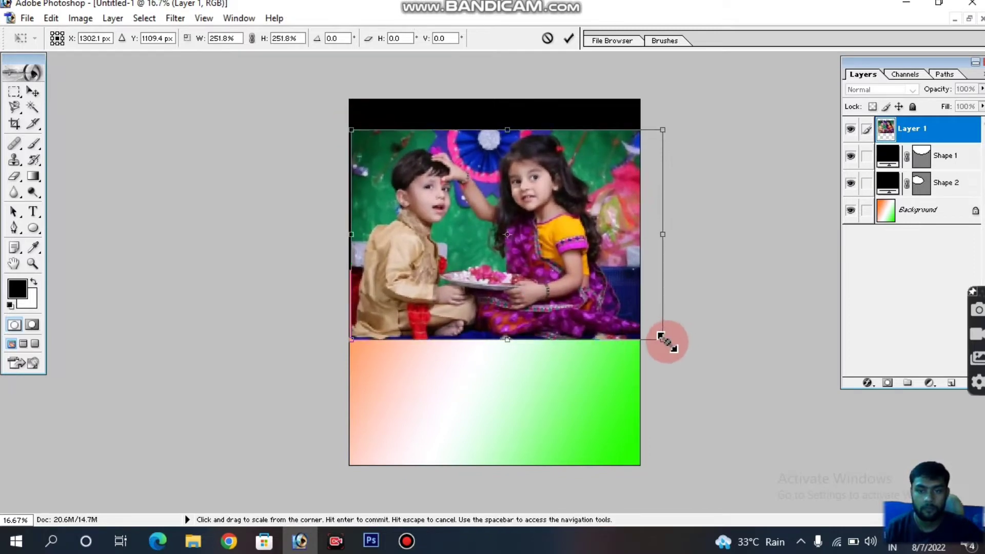
pyautogui.moveTo(663, 340)
pyautogui.mouseDown()
pyautogui.moveTo(631, 317)
pyautogui.moveTo(670, 348)
pyautogui.mouseUp()
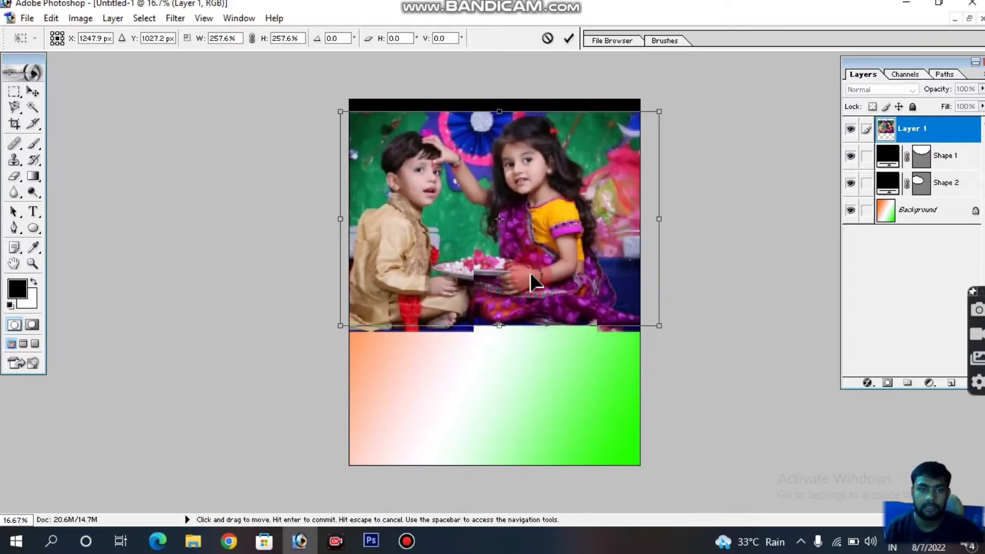
pyautogui.moveTo(543, 307); pyautogui.dragTo(539, 274)
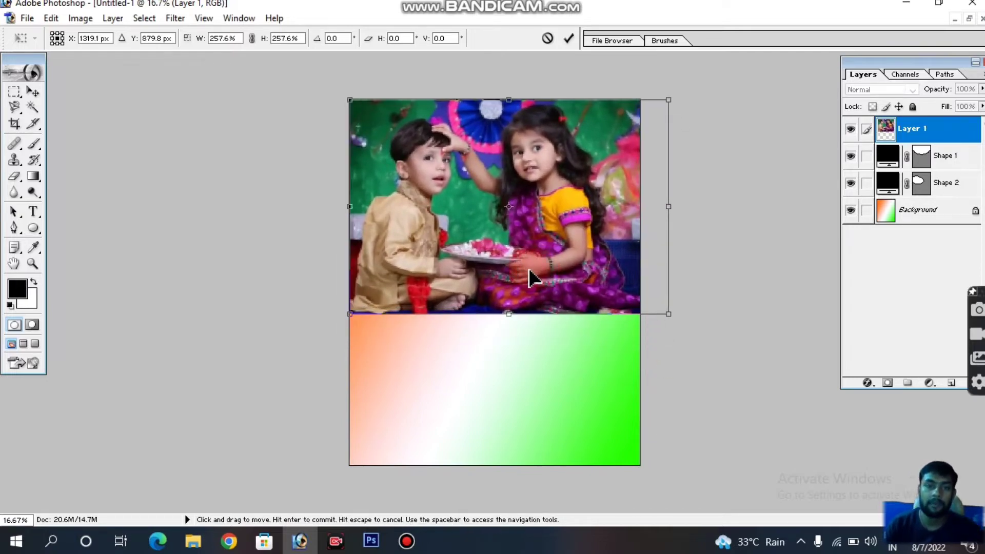
pyautogui.press('Return')
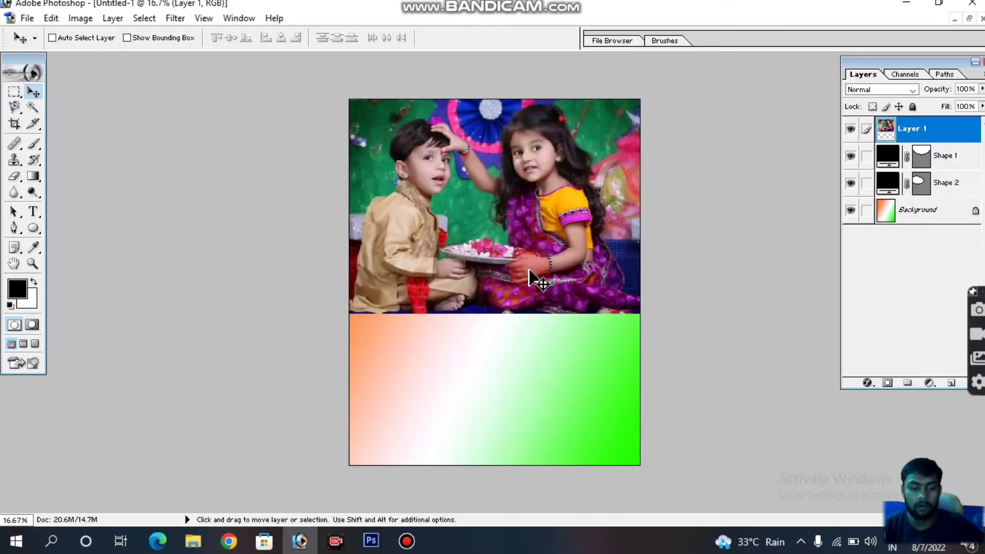
pyautogui.hotkey('ctrl', 'g')
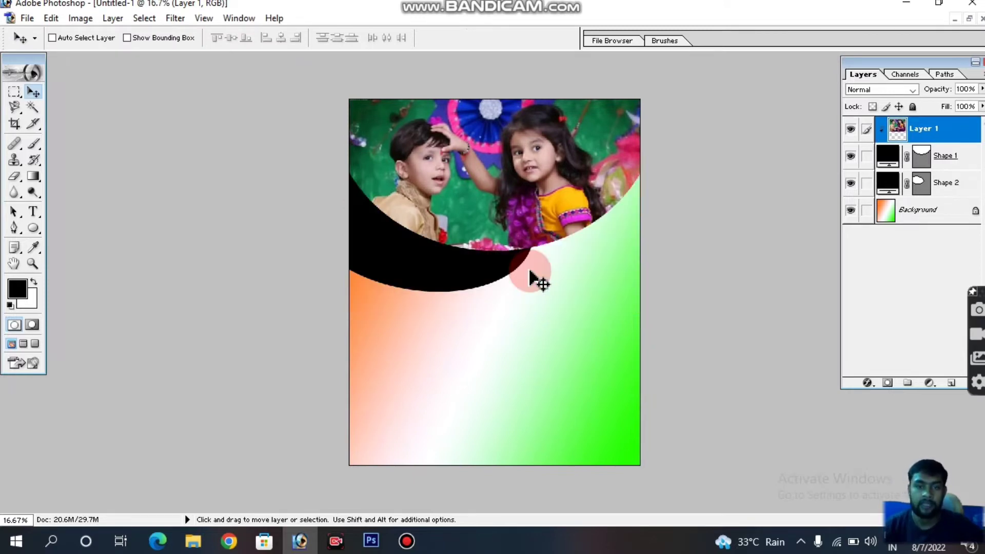
pyautogui.moveTo(557, 222); pyautogui.dragTo(521, 241)
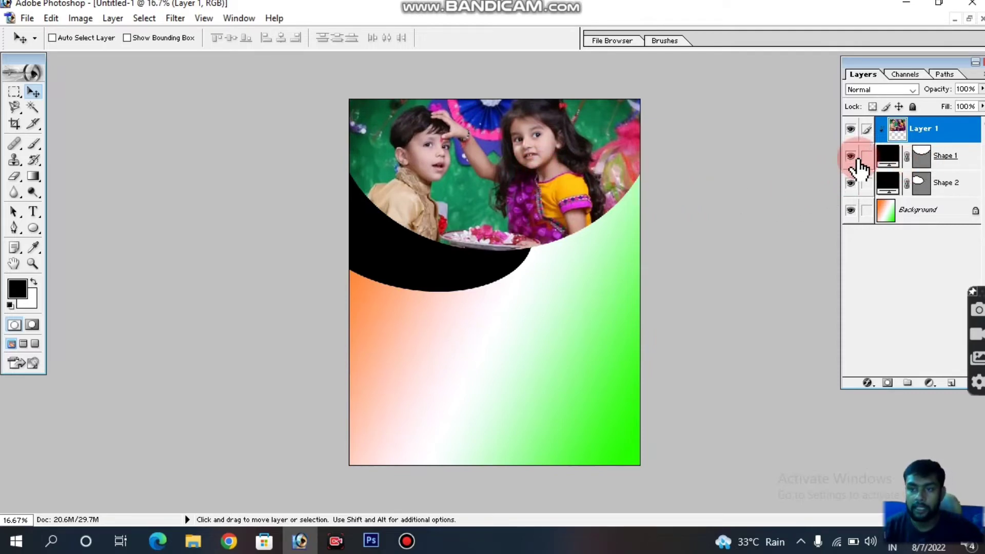
# Merge the children photo Layer 1 down into Shape 1, then select Shape 2.
pyautogui.click(881, 118)
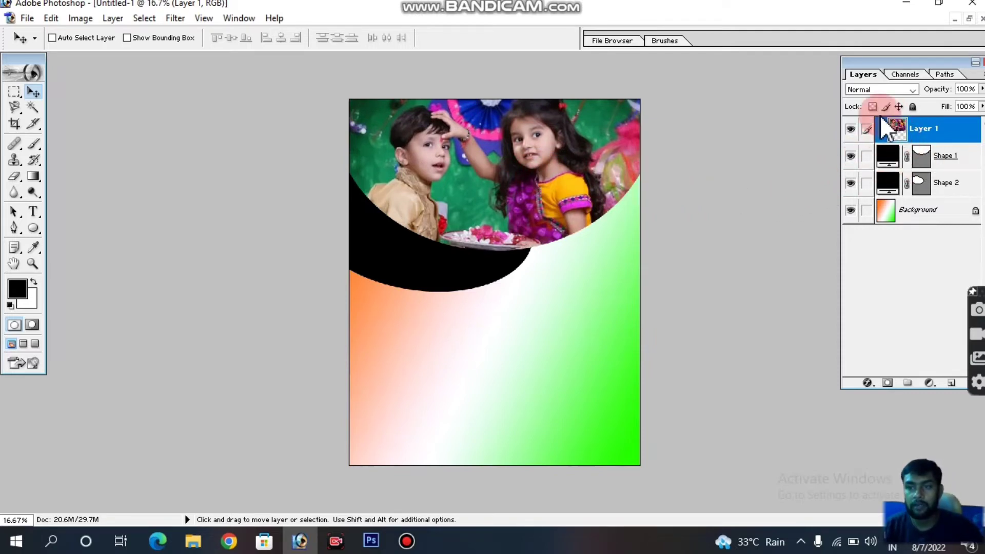
pyautogui.click(867, 159)
pyautogui.click(868, 162)
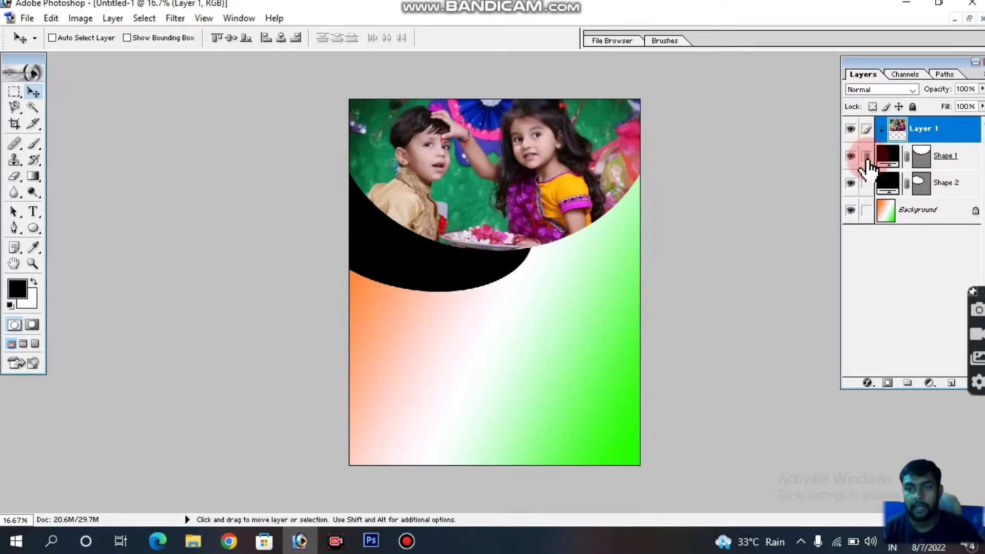
pyautogui.hotkey('ctrl', 'e')
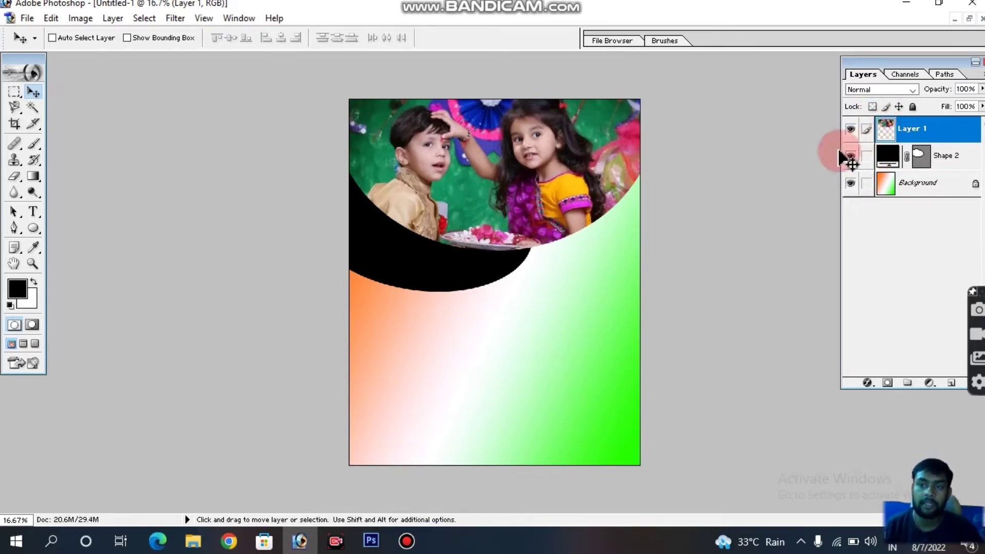
pyautogui.click(947, 159)
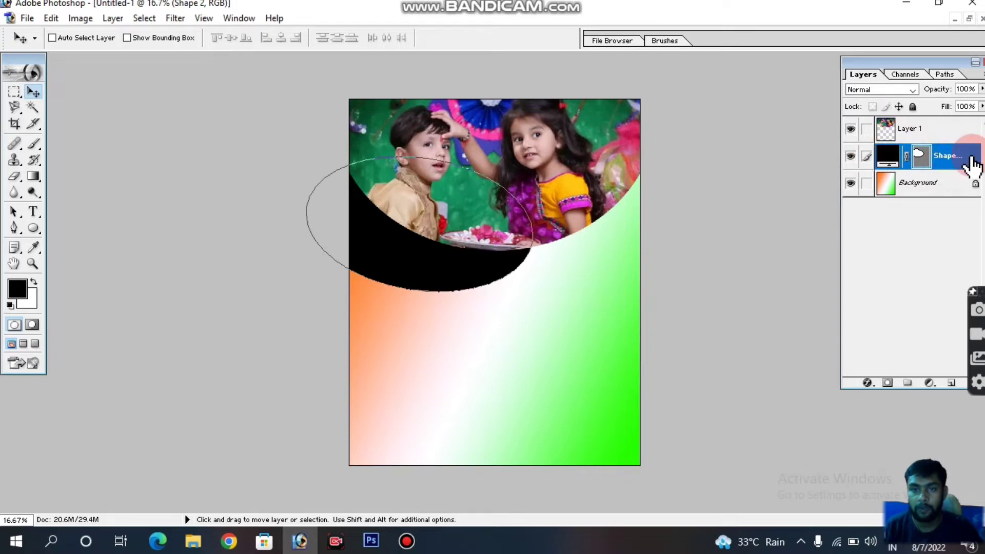
pyautogui.click(976, 76)
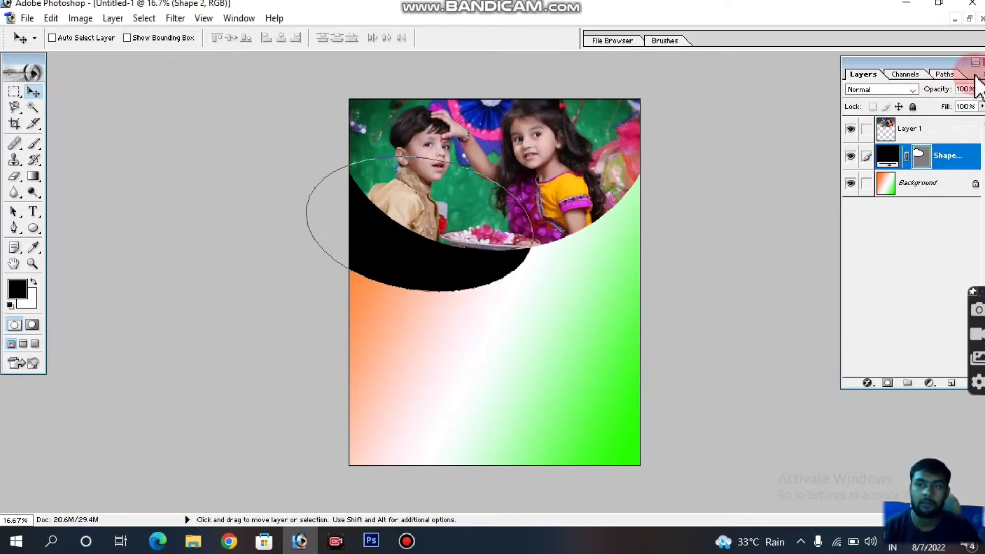
pyautogui.click(969, 19)
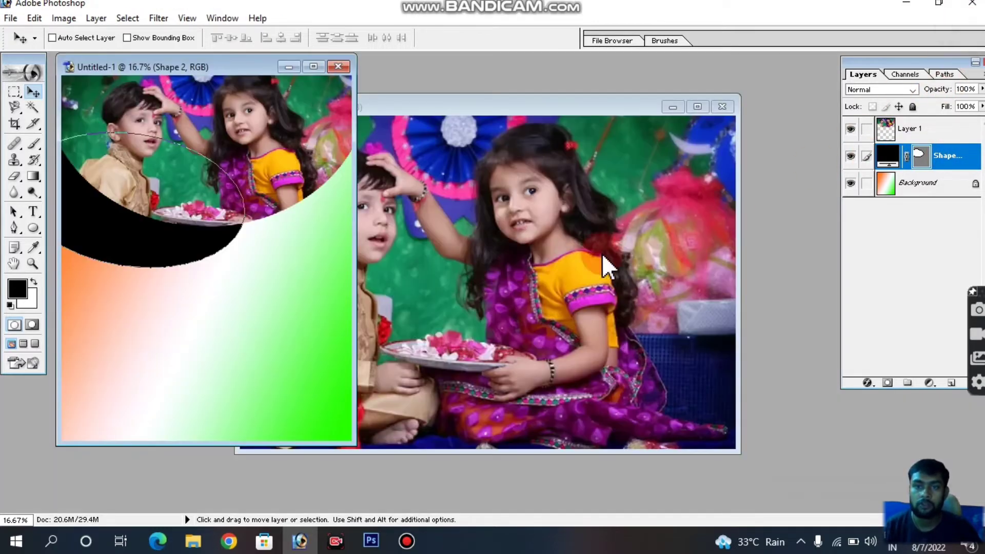
# Open the dsf rakhi photo, drag it into the poster and clip it to Shape 2.
pyautogui.doubleClick(779, 188)
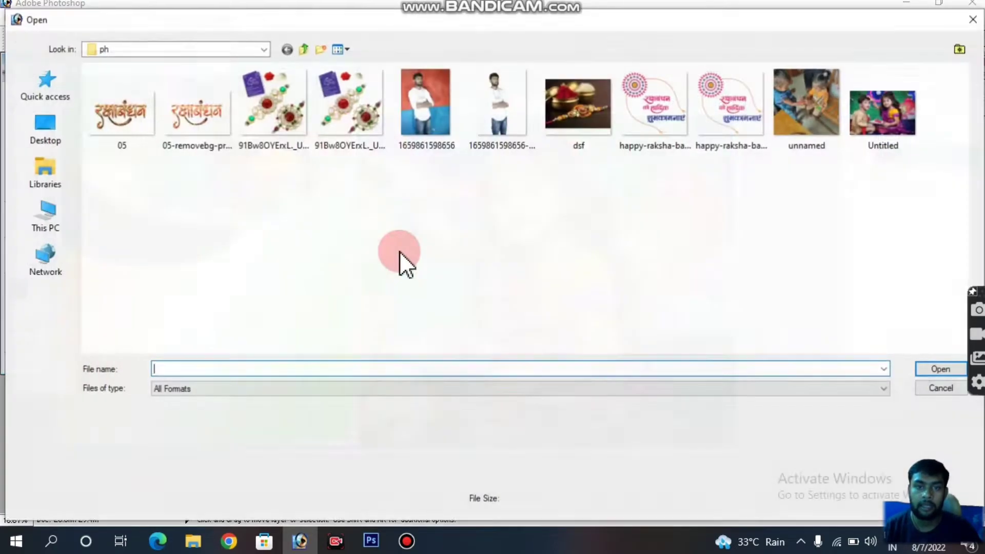
pyautogui.doubleClick(576, 109)
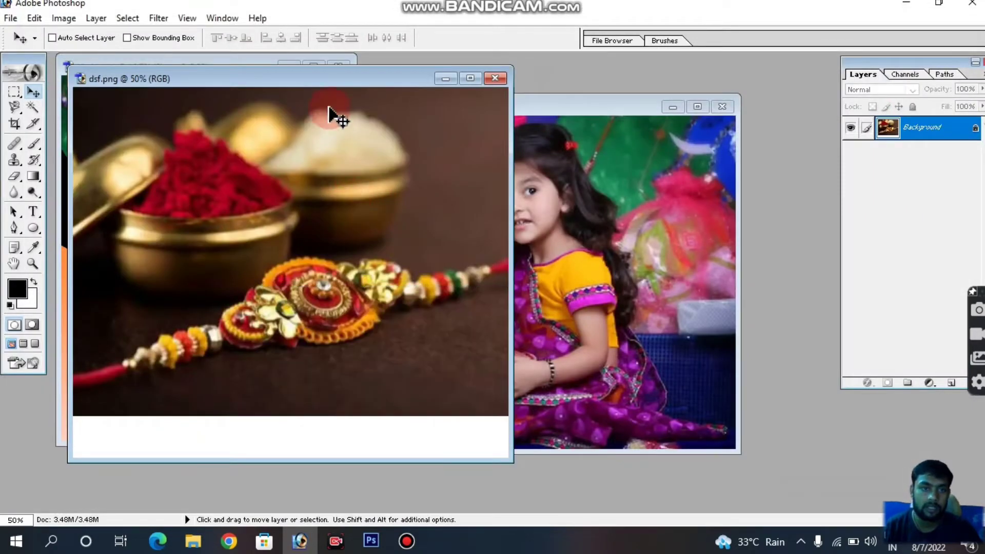
pyautogui.moveTo(337, 80)
pyautogui.mouseDown()
pyautogui.moveTo(439, 102)
pyautogui.moveTo(622, 297)
pyautogui.mouseUp()
pyautogui.moveTo(609, 390)
pyautogui.mouseDown()
pyautogui.moveTo(66, 260)
pyautogui.moveTo(160, 260)
pyautogui.mouseUp()
pyautogui.press('t')
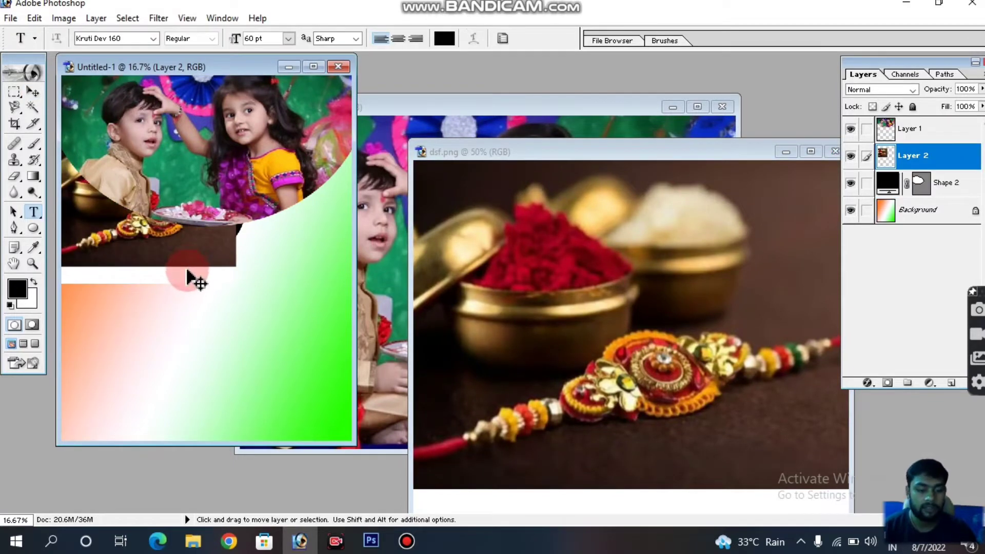
pyautogui.hotkey('ctrl', 'g')
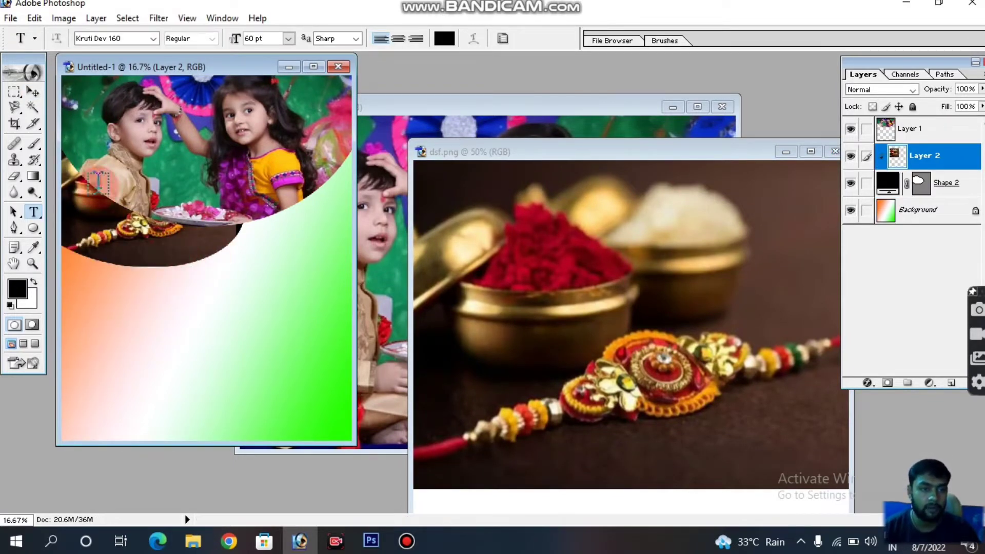
# Reposition the rakhi photo and rotate it about 16°, then select Shape 2.
pyautogui.click(34, 92)
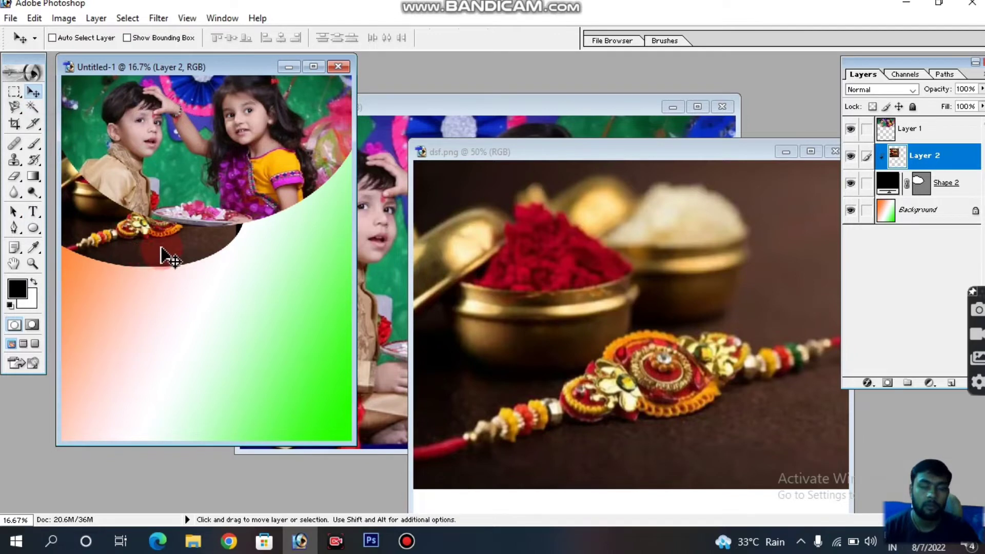
pyautogui.moveTo(163, 251); pyautogui.dragTo(174, 254)
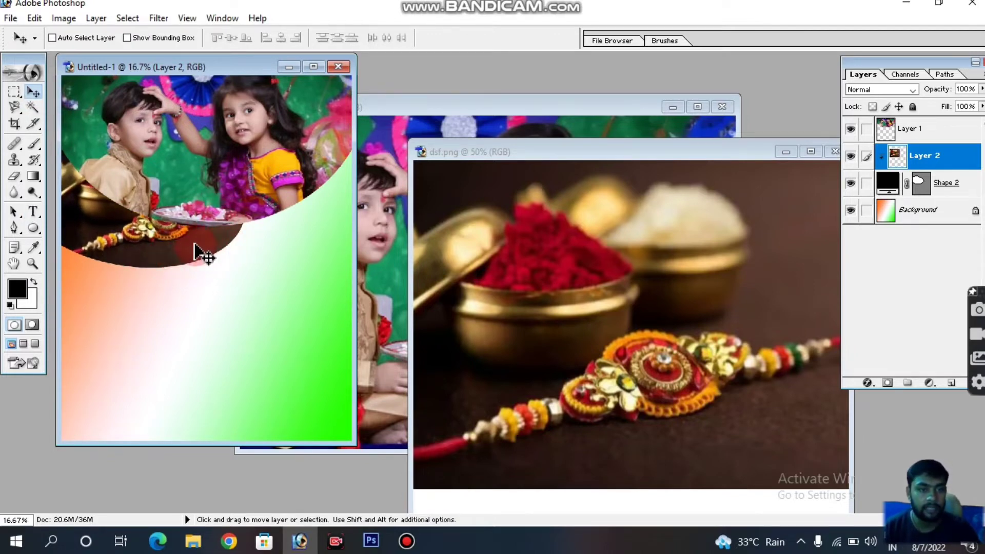
pyautogui.hotkey('ctrl', 't')
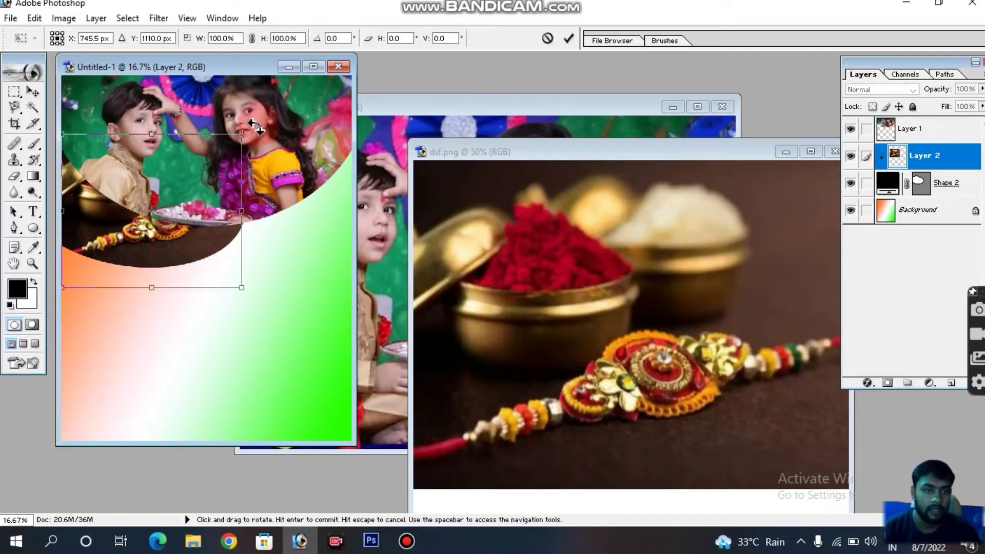
pyautogui.moveTo(257, 122); pyautogui.dragTo(277, 154)
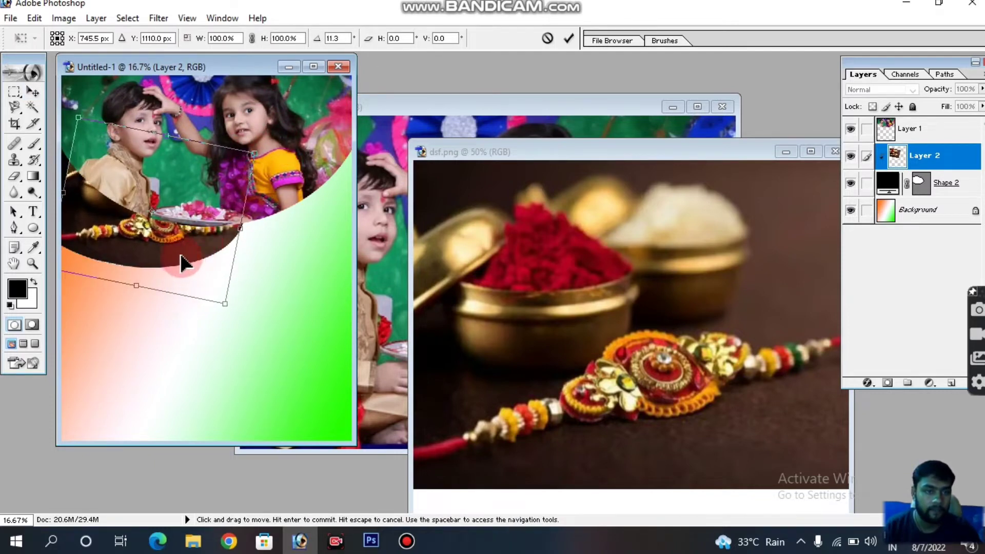
pyautogui.press('Return')
pyautogui.click(177, 280)
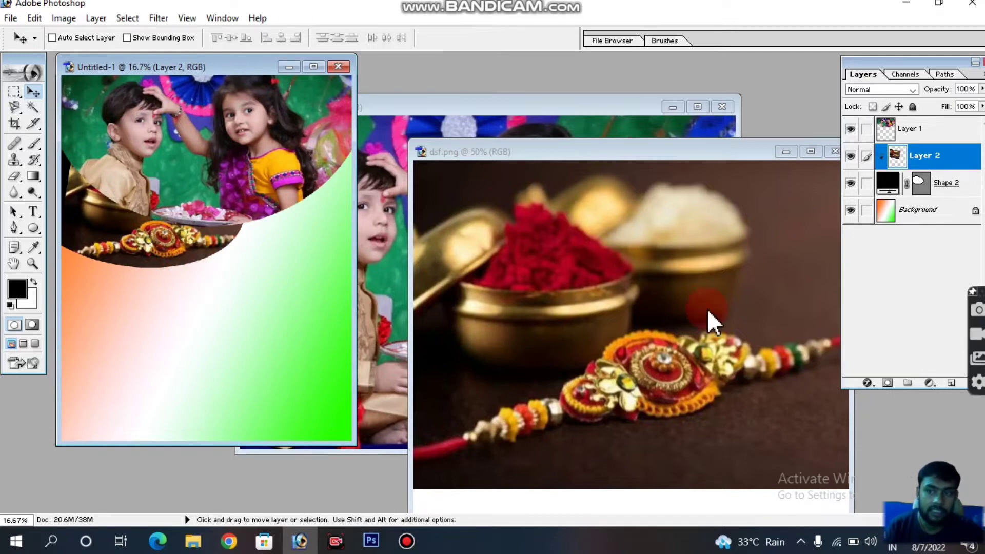
pyautogui.click(959, 185)
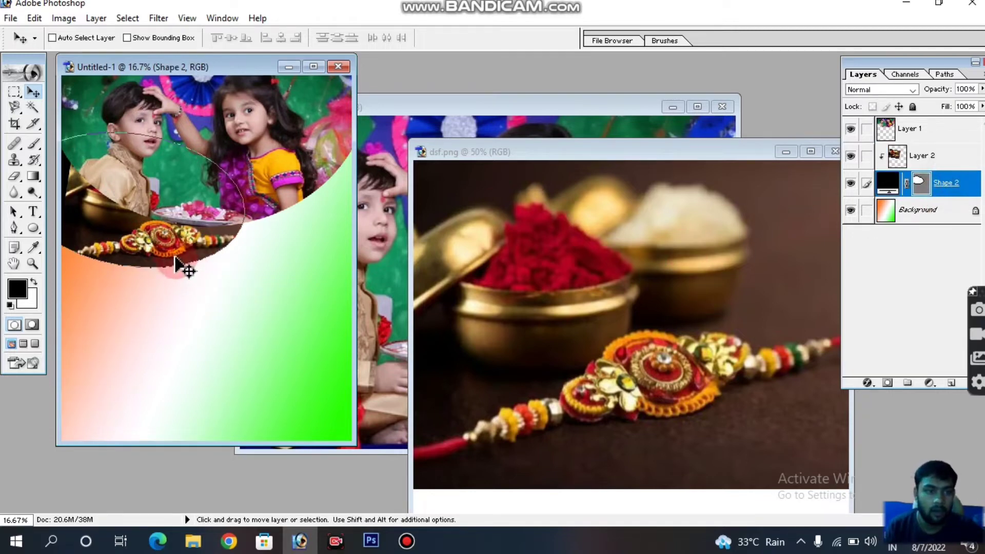
# Tilt the Shape 2 frame slightly and merge the rakhi photo into it.
pyautogui.moveTo(175, 262); pyautogui.dragTo(175, 263)
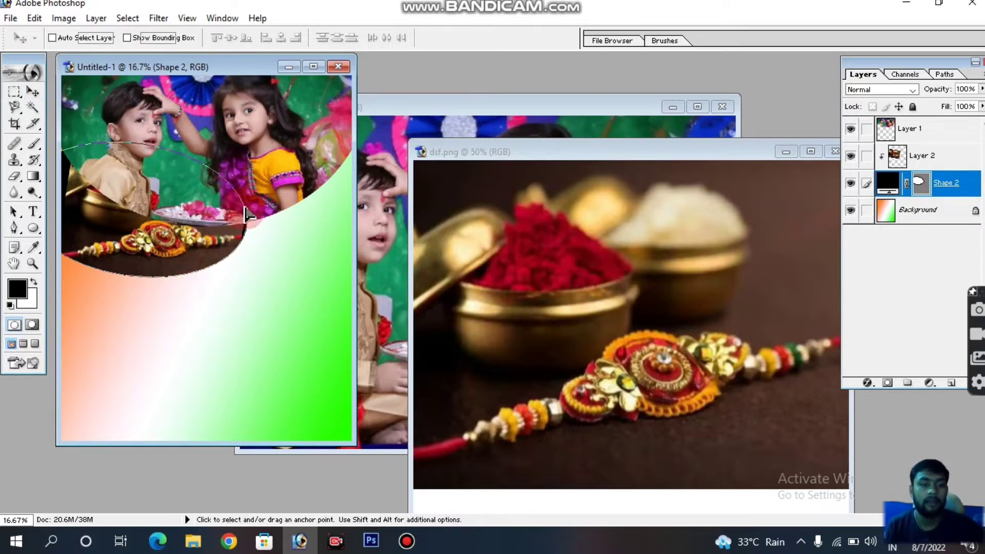
pyautogui.hotkey('ctrl', 't')
pyautogui.moveTo(282, 150); pyautogui.dragTo(274, 134)
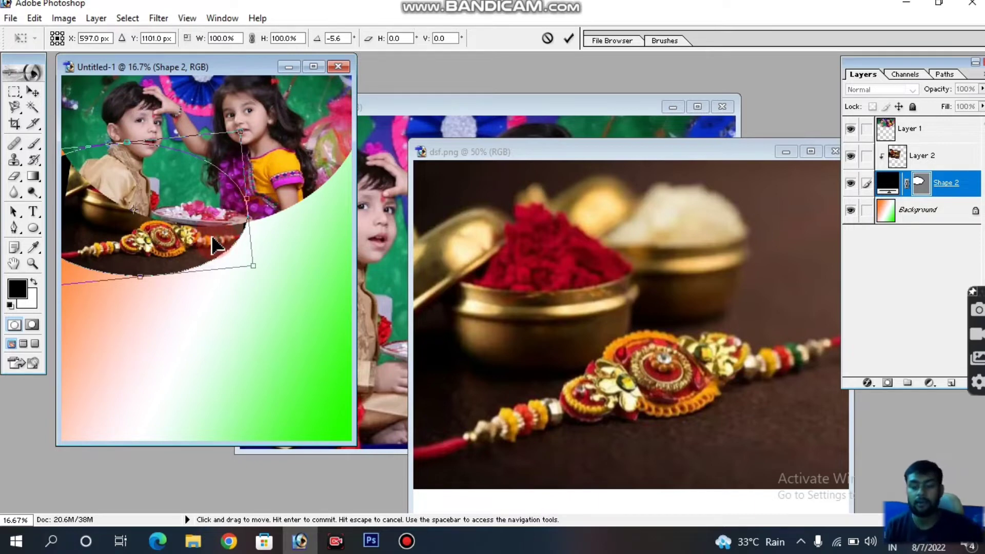
pyautogui.press('Return')
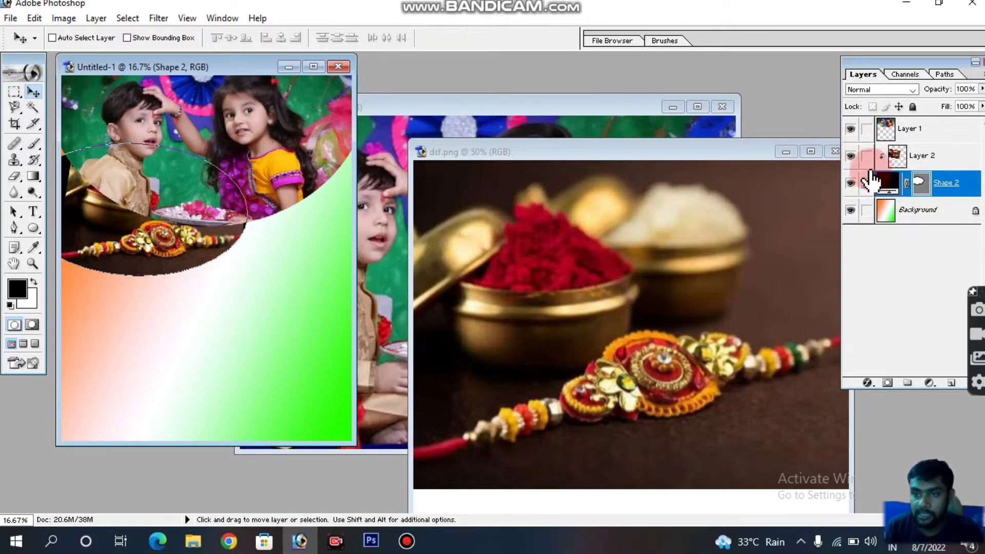
pyautogui.click(868, 156)
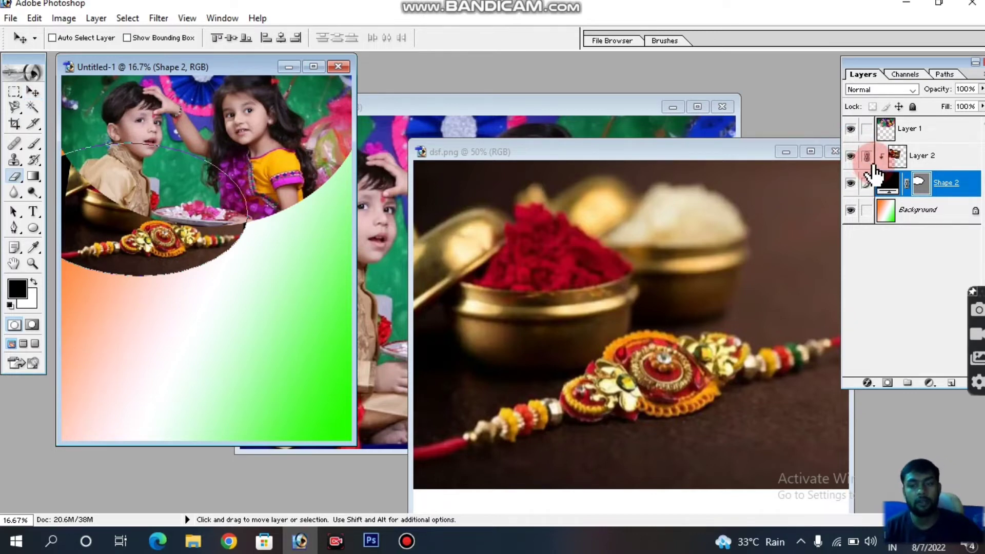
pyautogui.press('e')
pyautogui.hotkey('ctrl', 'e')
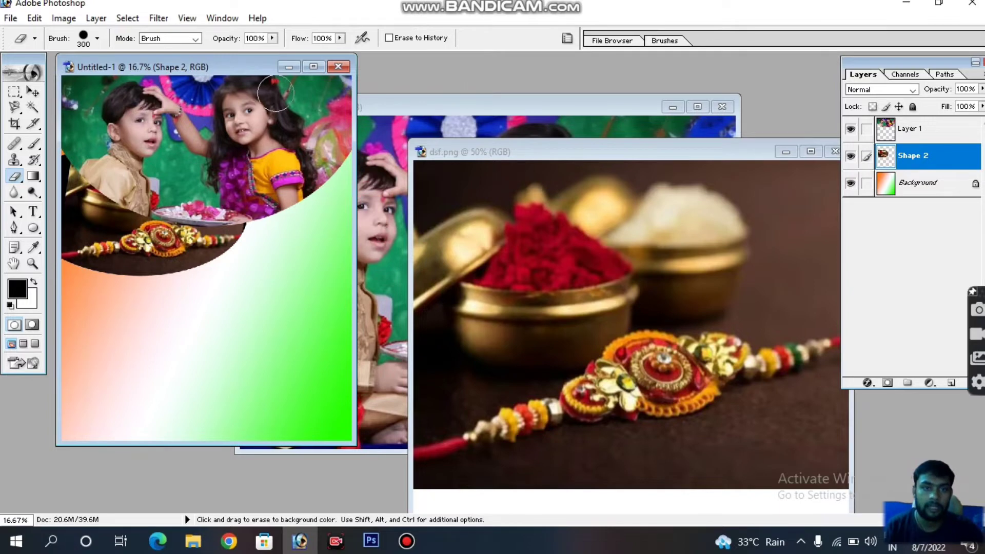
# Close the dsf.png and children source photos and maximize the poster window.
pyautogui.click(694, 158)
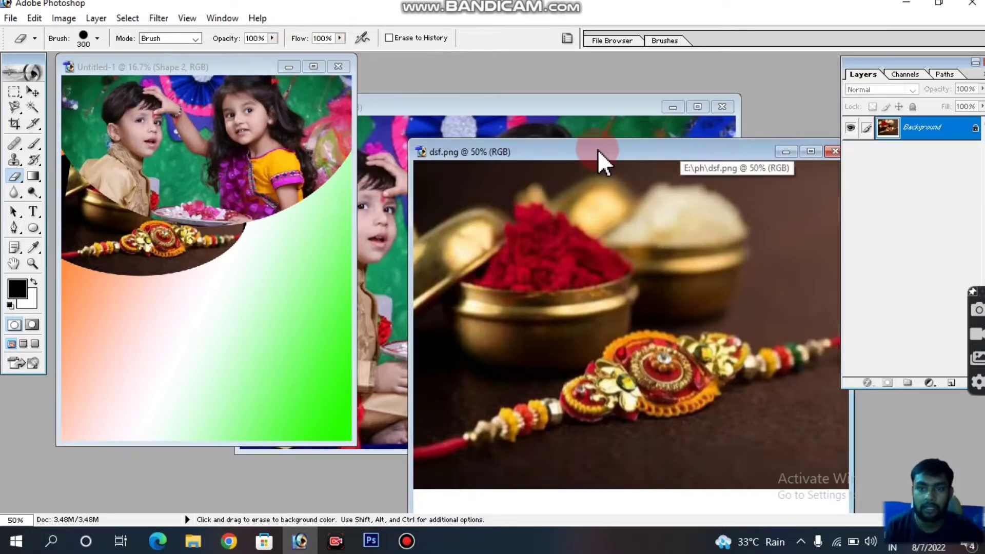
pyautogui.moveTo(598, 150); pyautogui.dragTo(489, 146)
pyautogui.click(730, 148)
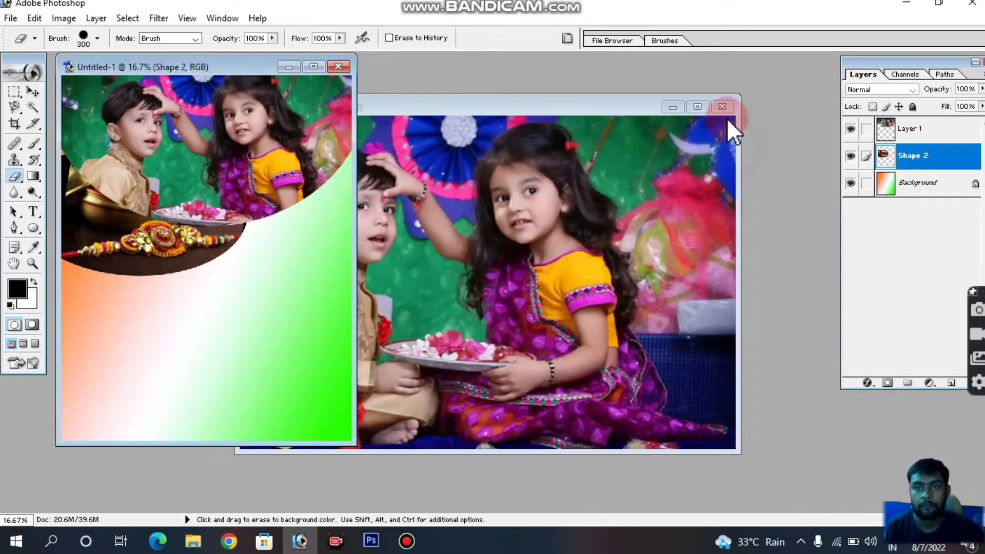
pyautogui.click(722, 106)
pyautogui.click(313, 66)
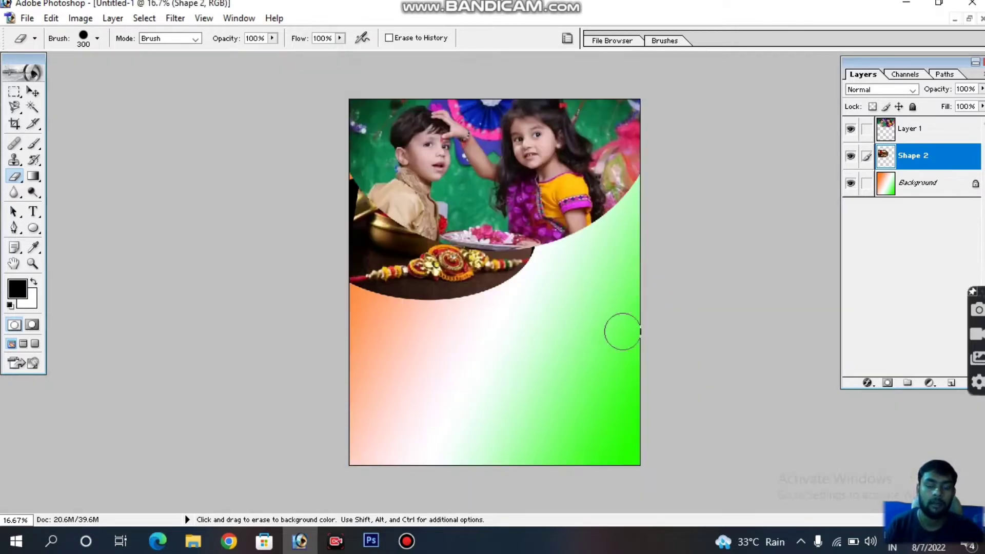
# Give the frame a 38 px red stroke and a drop shadow with about 47% spread.
pyautogui.hotkey('ctrl', '0')
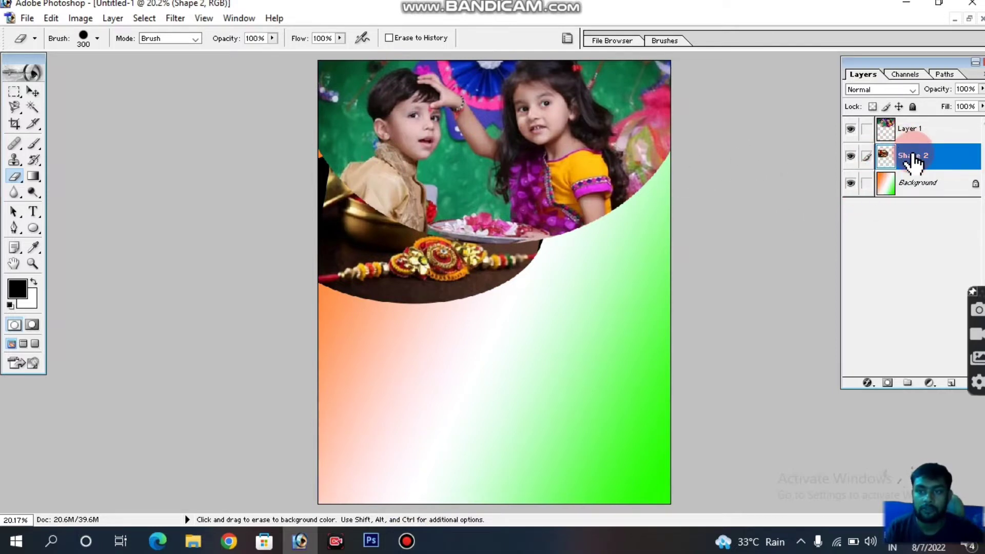
pyautogui.click(867, 383)
pyautogui.press('Escape')
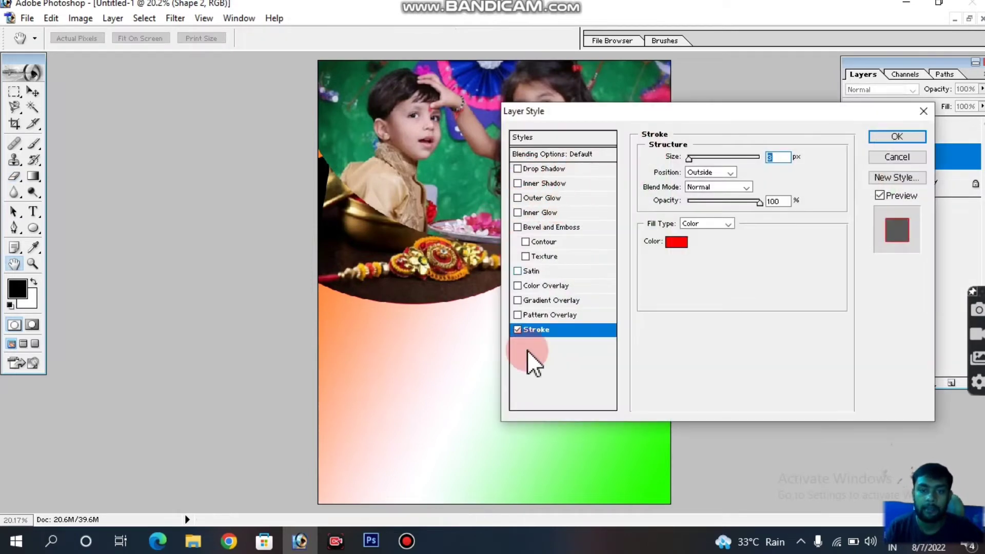
pyautogui.moveTo(633, 116); pyautogui.dragTo(743, 104)
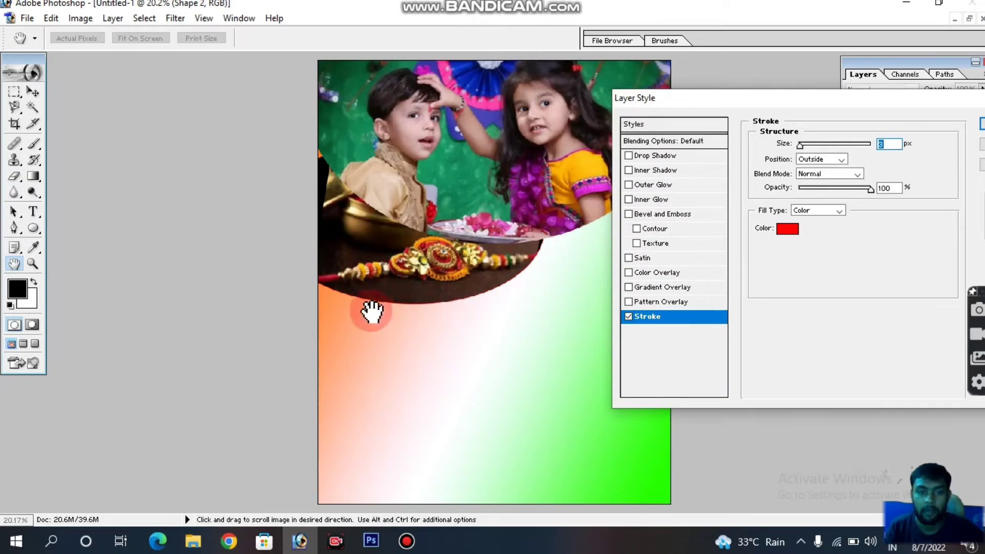
pyautogui.moveTo(806, 147); pyautogui.dragTo(814, 144)
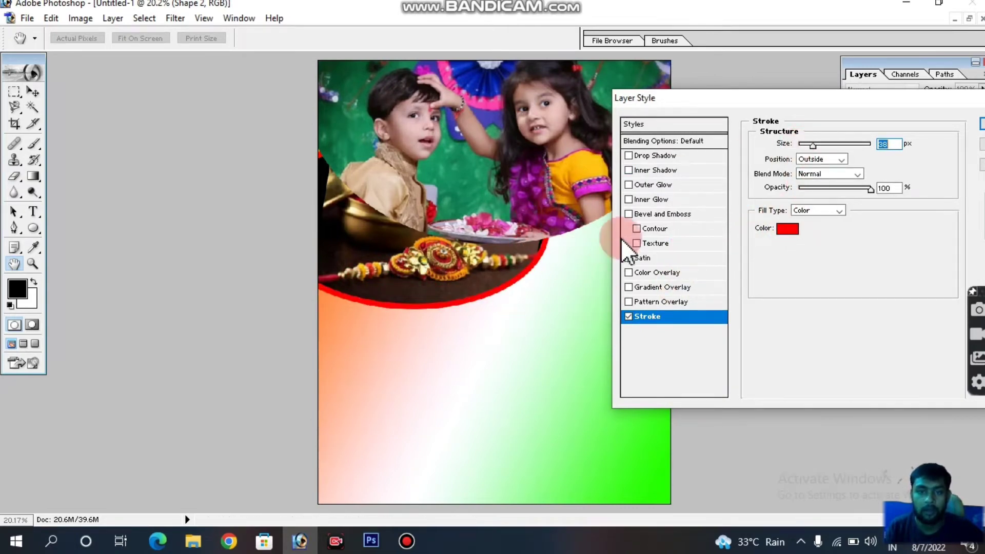
pyautogui.click(649, 155)
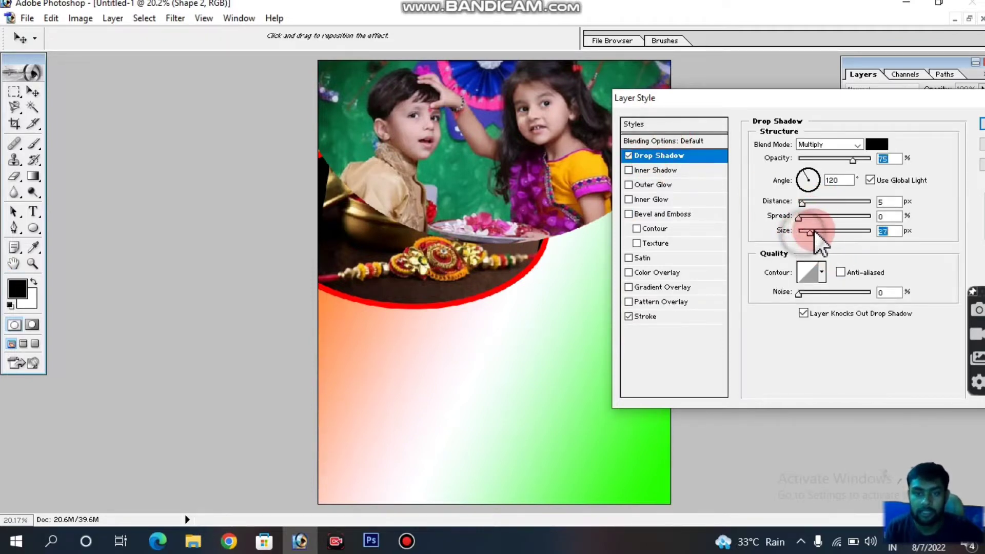
pyautogui.click(797, 215)
pyautogui.moveTo(805, 217)
pyautogui.mouseDown()
pyautogui.moveTo(868, 193)
pyautogui.moveTo(842, 211)
pyautogui.mouseUp()
pyautogui.press('Return')
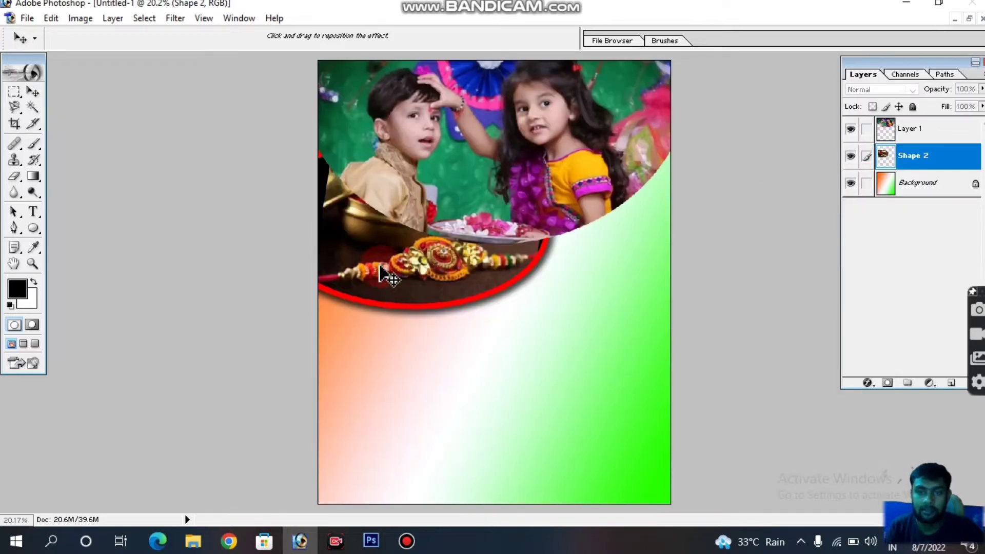
# Change the curved frame's drop shadow colour to blue 0426F3, then select Layer 1.
pyautogui.click(301, 543)
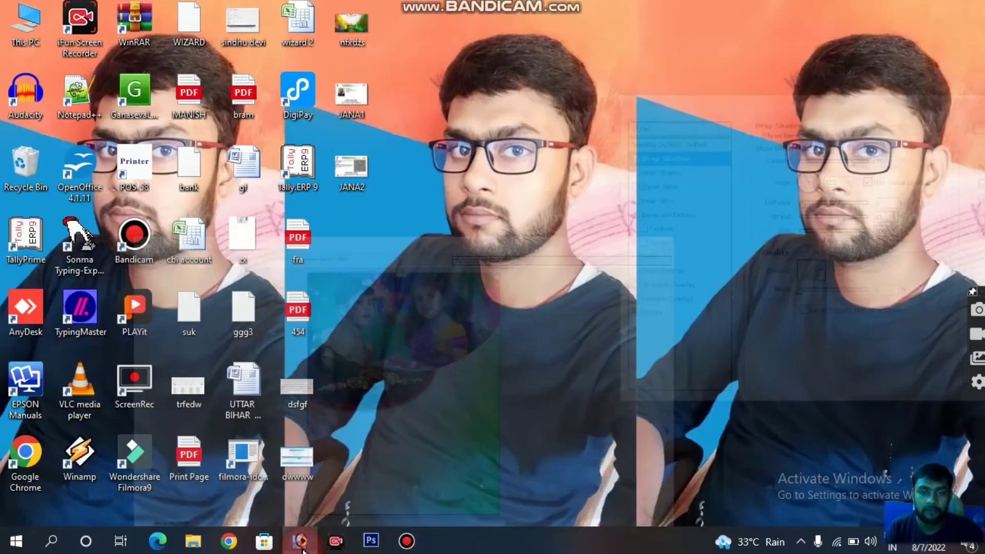
pyautogui.click(300, 543)
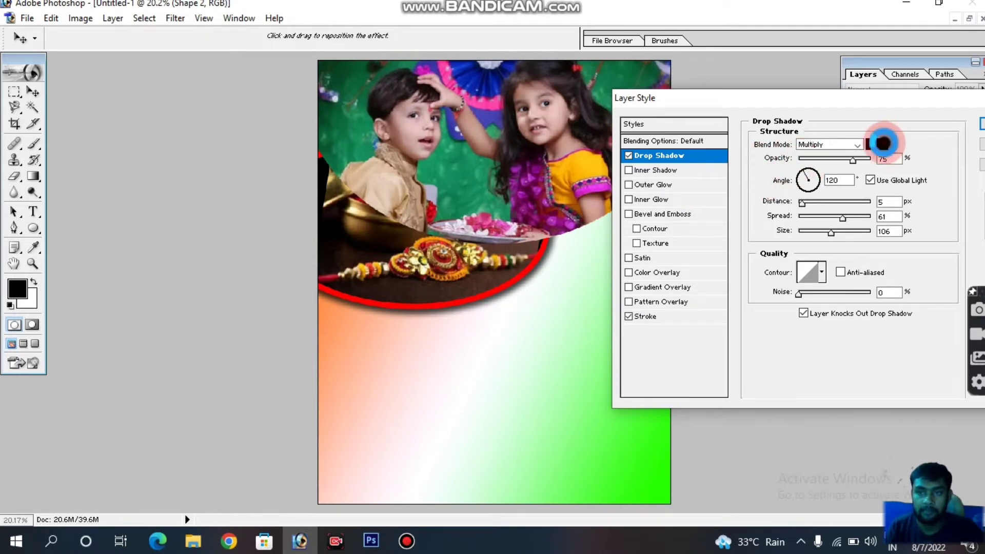
pyautogui.click(883, 143)
pyautogui.click(254, 193)
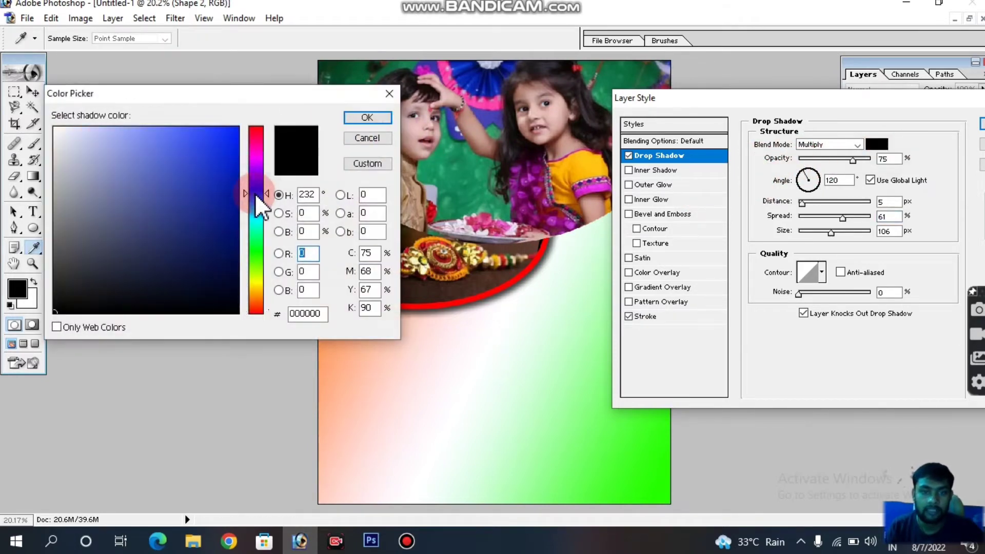
pyautogui.click(236, 136)
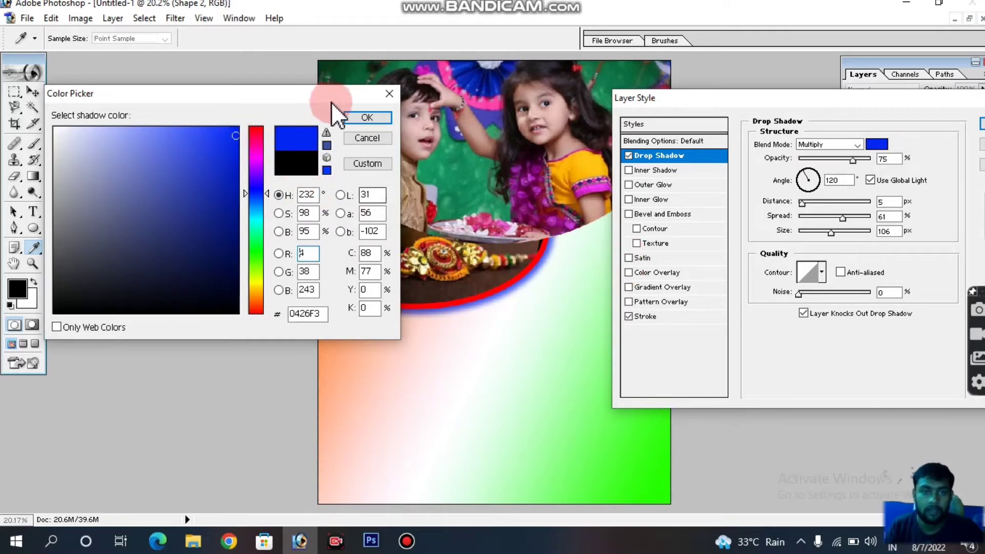
pyautogui.click(347, 115)
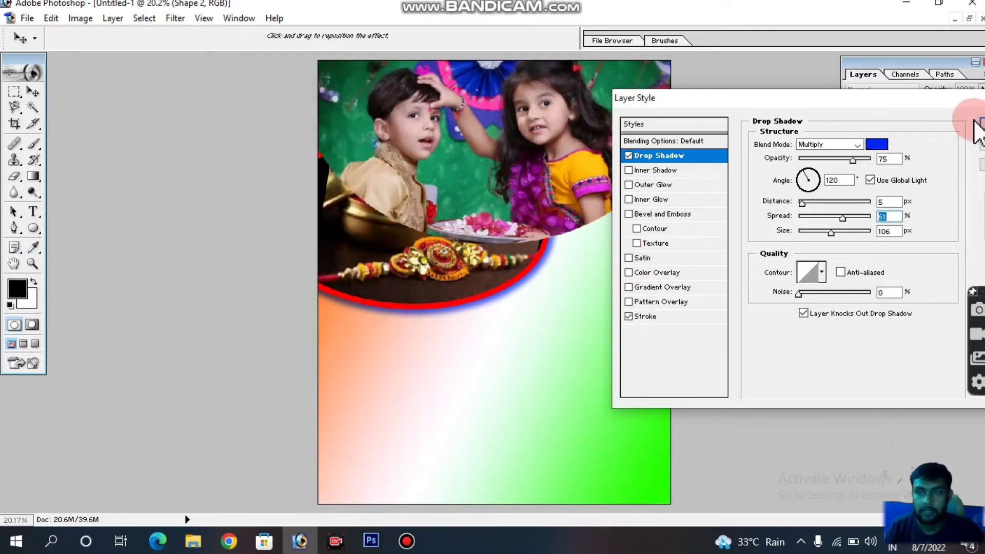
pyautogui.press('Return')
pyautogui.press('e')
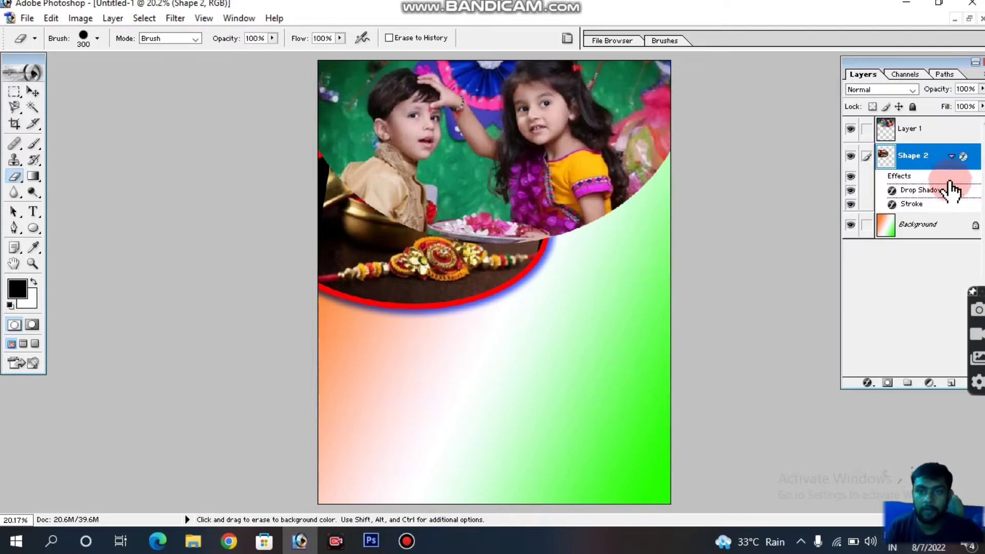
pyautogui.click(919, 130)
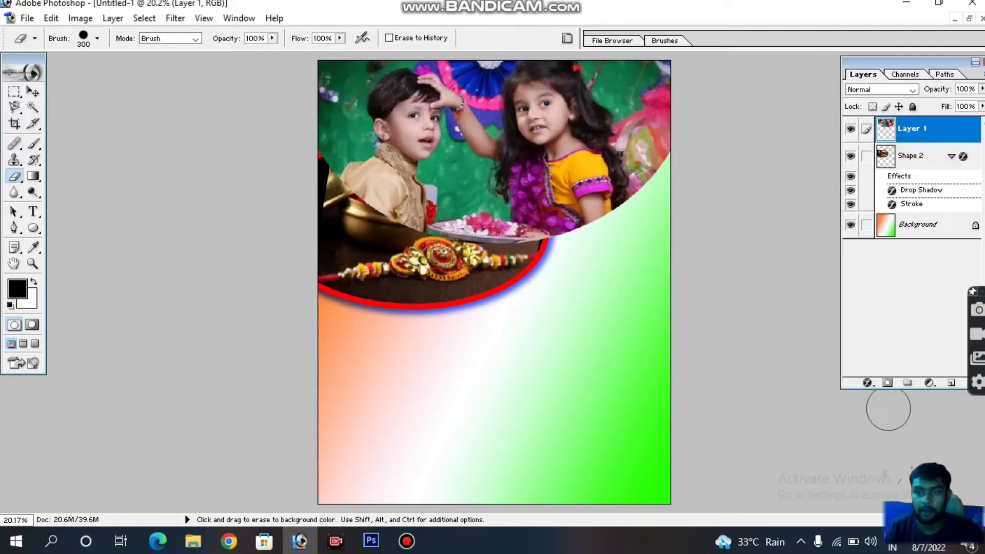
# Give the children photo on Layer 1 a 29 px red stroke and a wider drop shadow.
pyautogui.click(867, 383)
pyautogui.click(827, 358)
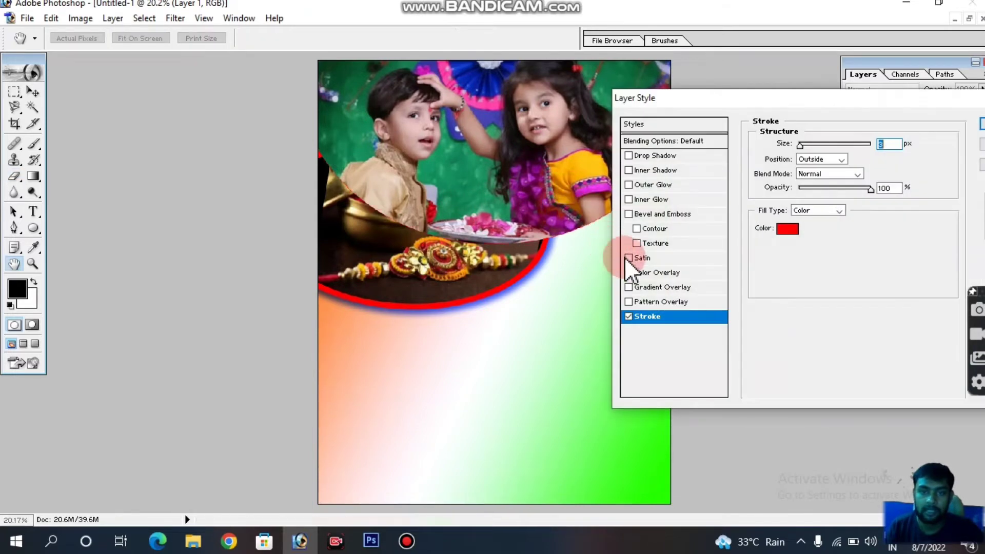
pyautogui.click(778, 218)
pyautogui.moveTo(800, 145); pyautogui.dragTo(811, 146)
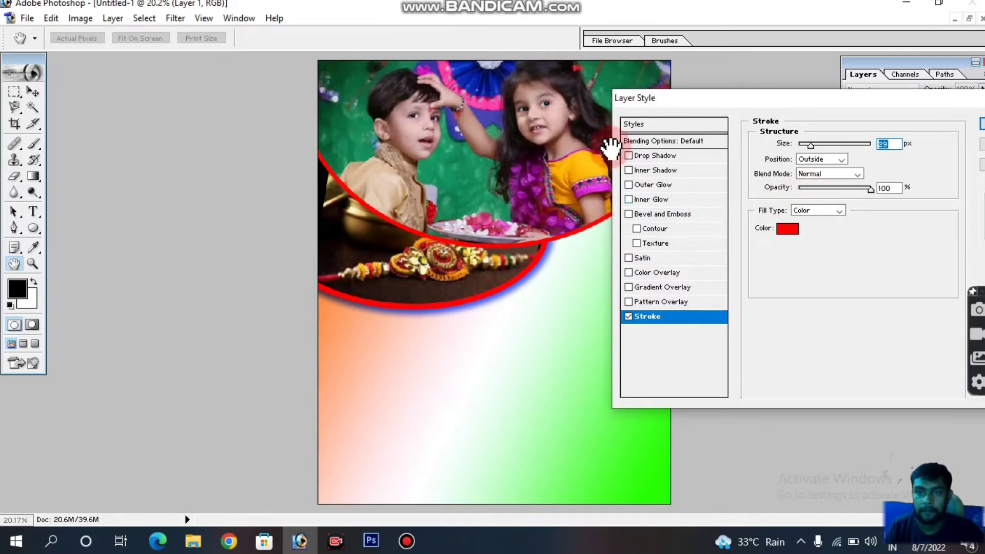
pyautogui.click(644, 155)
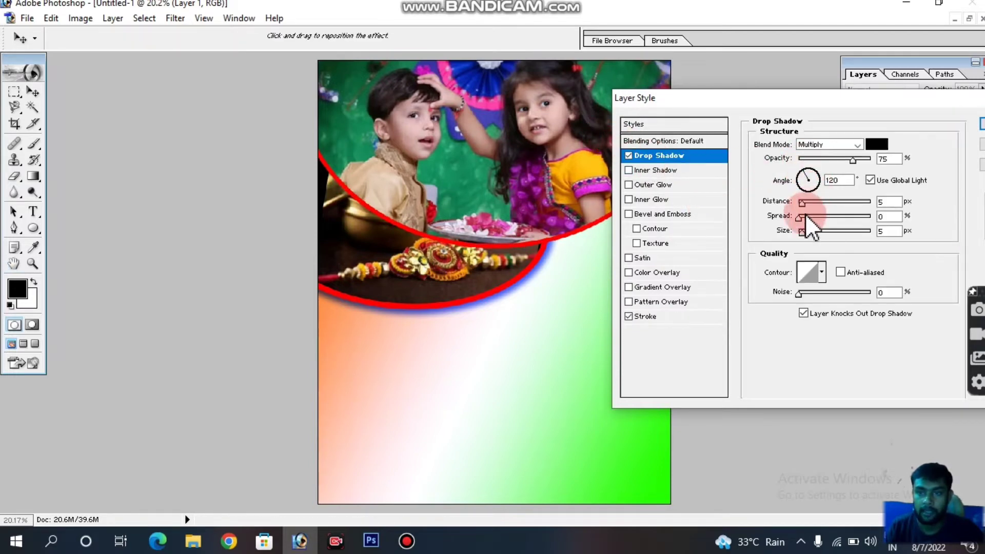
pyautogui.moveTo(805, 214)
pyautogui.mouseDown()
pyautogui.moveTo(830, 214)
pyautogui.moveTo(835, 201)
pyautogui.mouseUp()
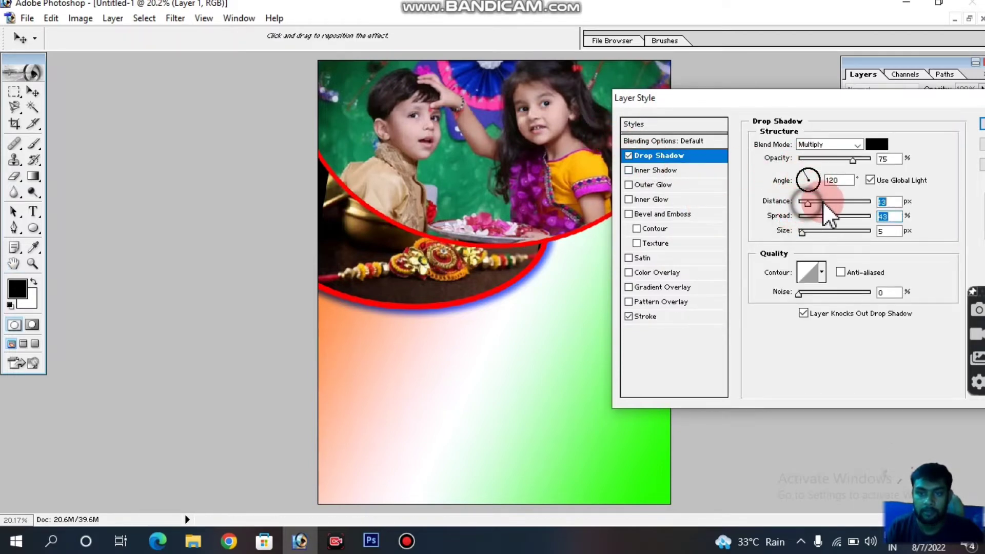
pyautogui.click(975, 134)
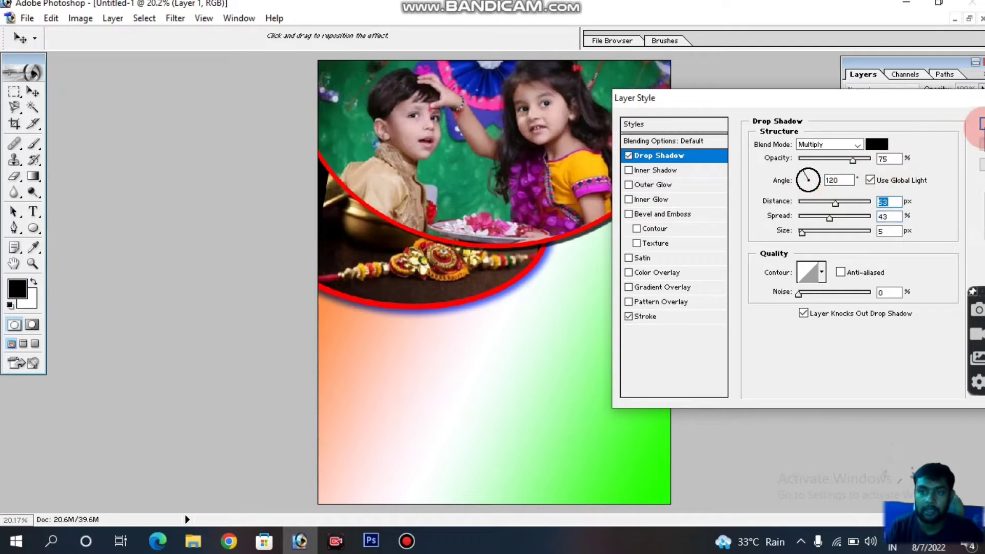
pyautogui.press('e')
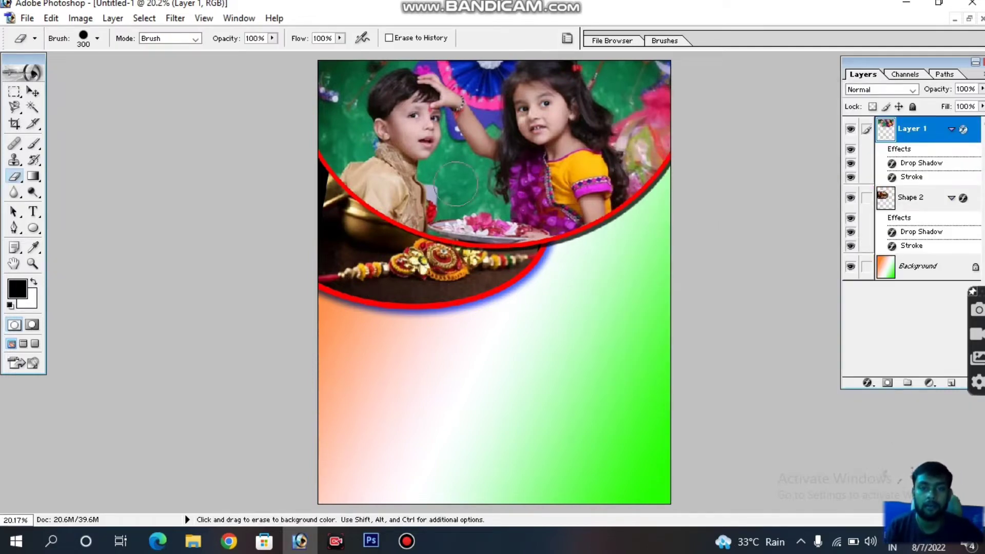
pyautogui.scroll(-1, 455, 183)
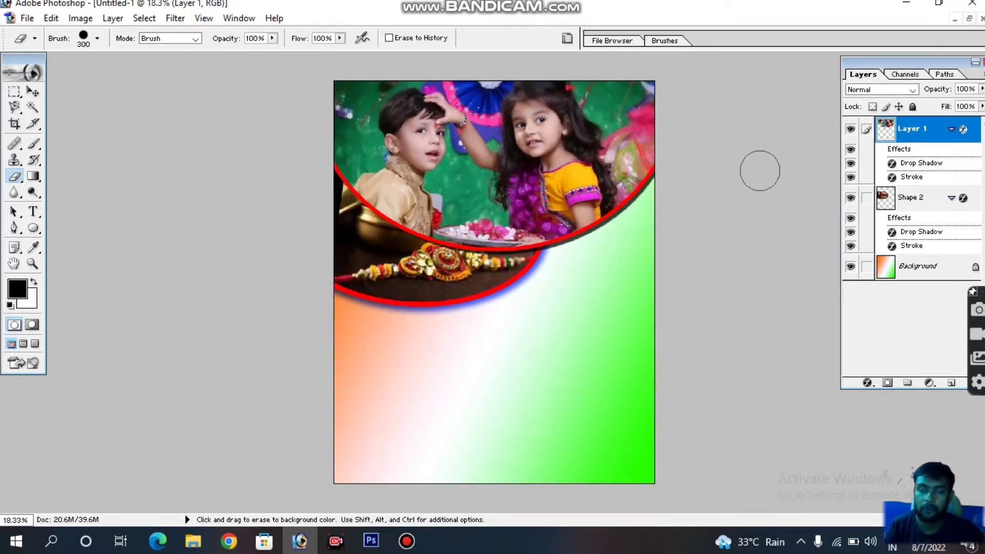
# Restore the poster to a floating window and open the man's removebg-preview PNG.
pyautogui.click(864, 57)
pyautogui.click(970, 19)
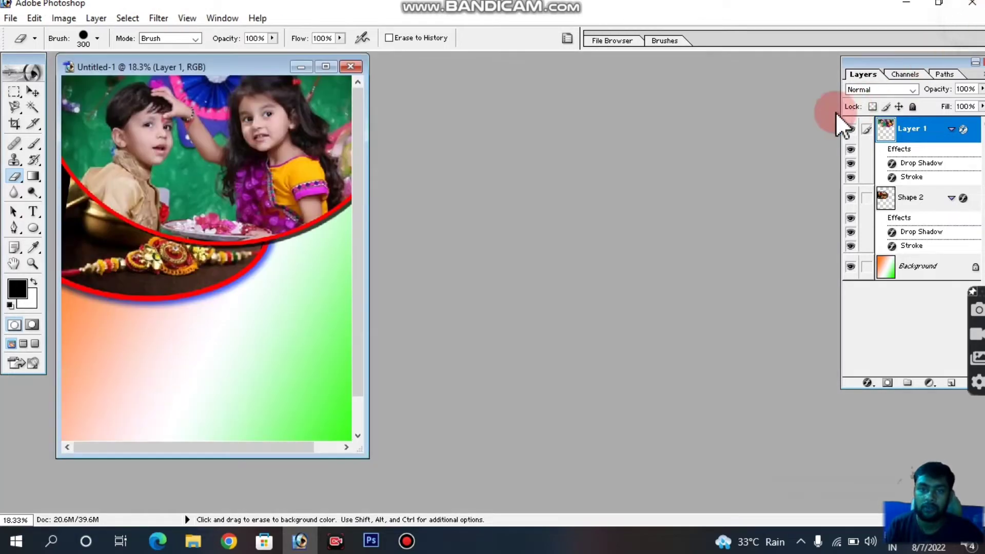
pyautogui.doubleClick(806, 118)
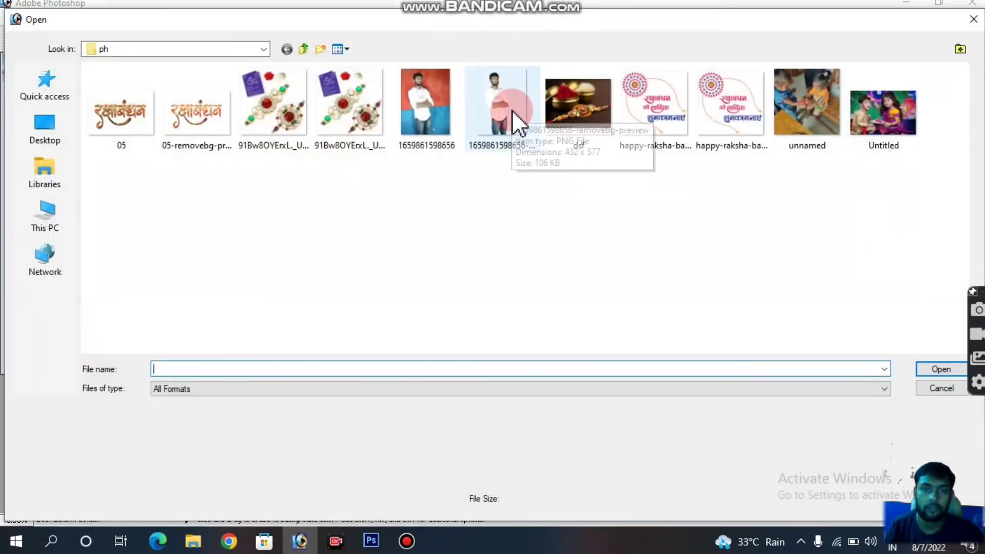
pyautogui.doubleClick(512, 110)
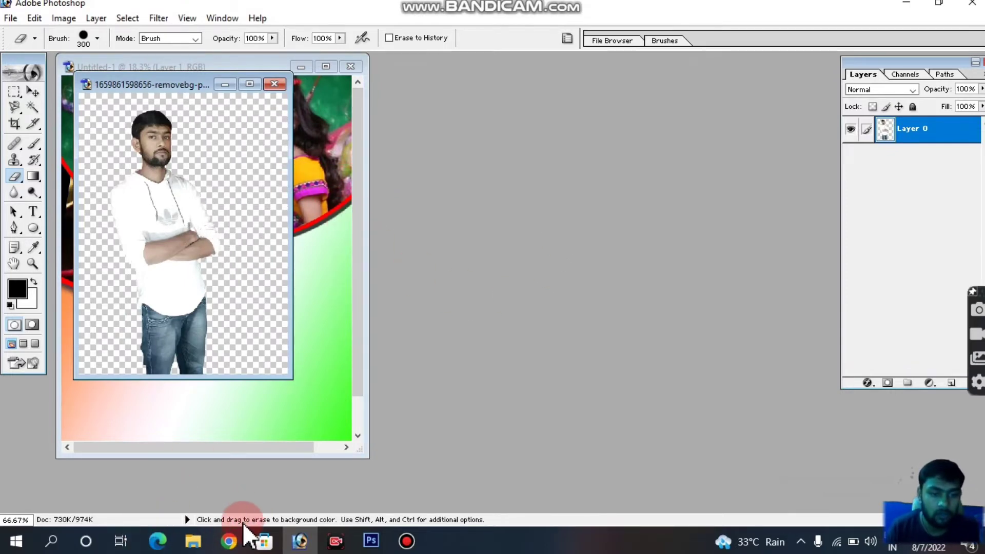
pyautogui.click(231, 541)
pyautogui.click(462, 12)
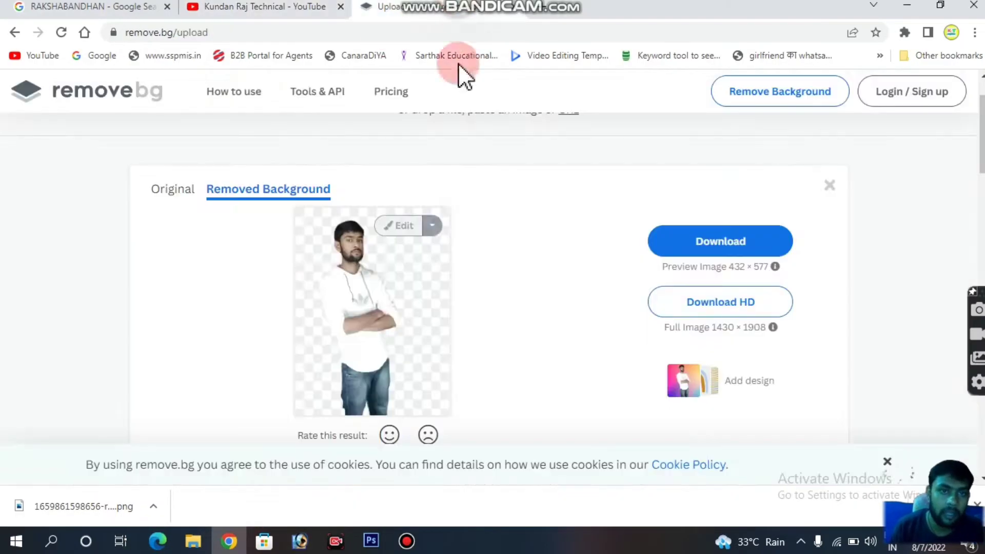
pyautogui.scroll(2, 278, 180)
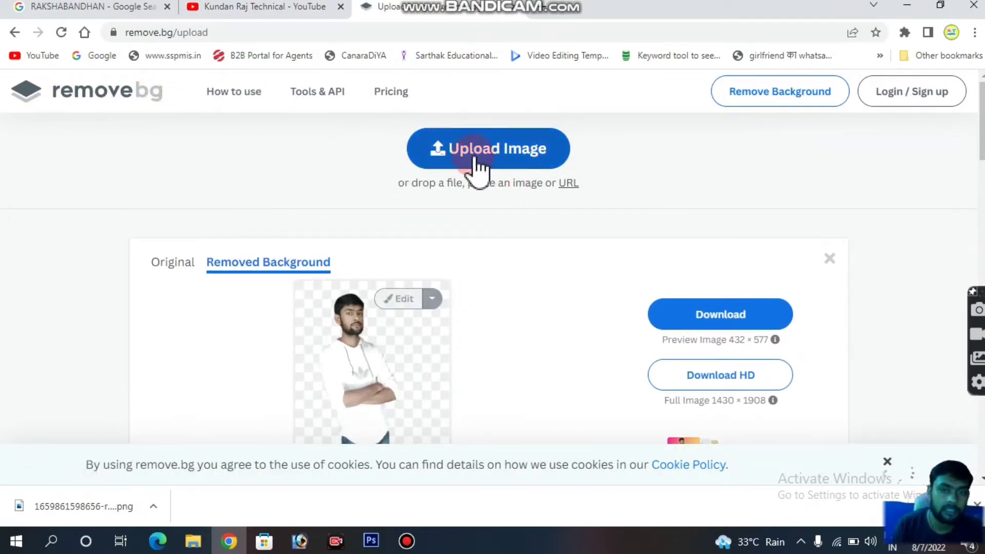
pyautogui.click(535, 154)
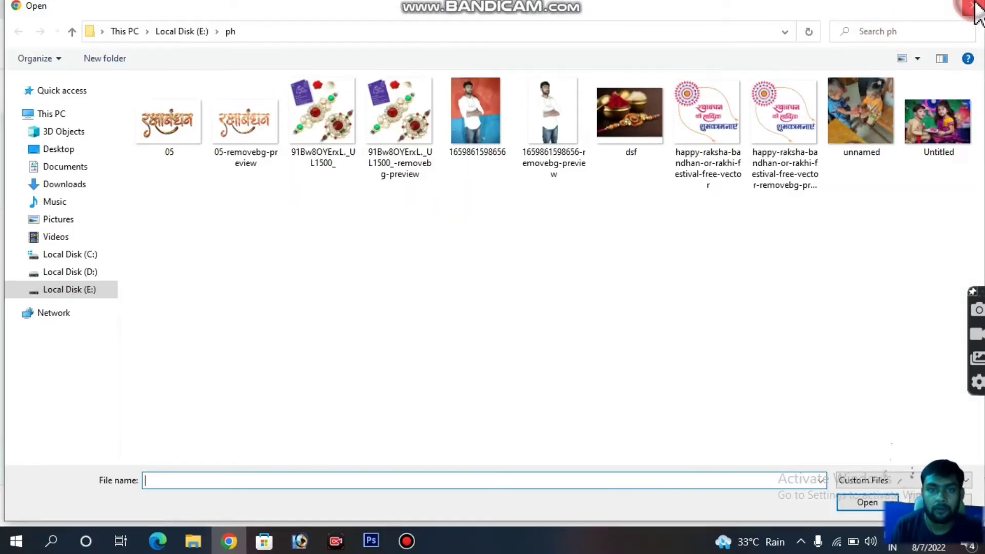
pyautogui.click(973, 6)
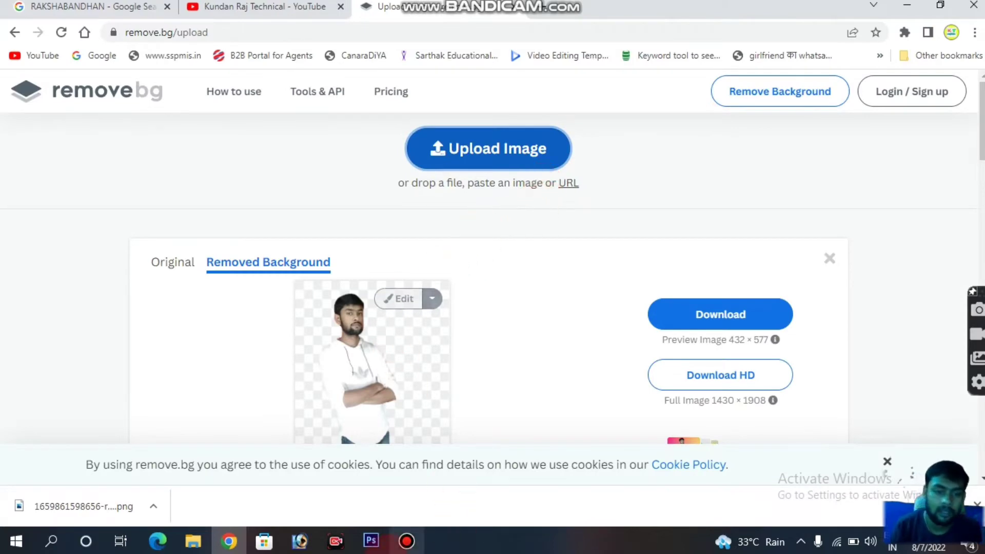
pyautogui.moveTo(371, 541)
pyautogui.click(308, 508)
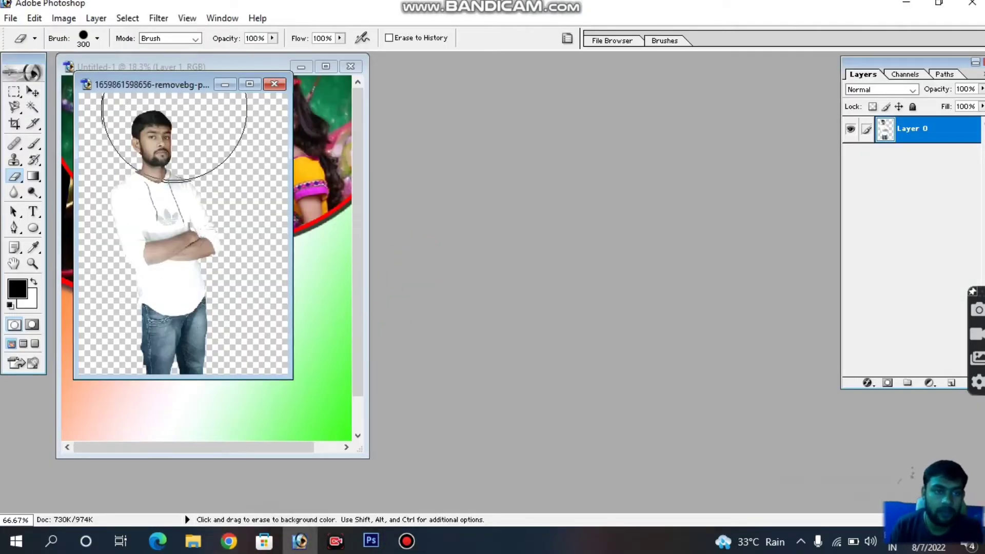
# Drag the man's cutout from his image onto the poster with the Move tool.
pyautogui.moveTo(172, 83)
pyautogui.mouseDown()
pyautogui.moveTo(484, 96)
pyautogui.moveTo(519, 115)
pyautogui.mouseUp()
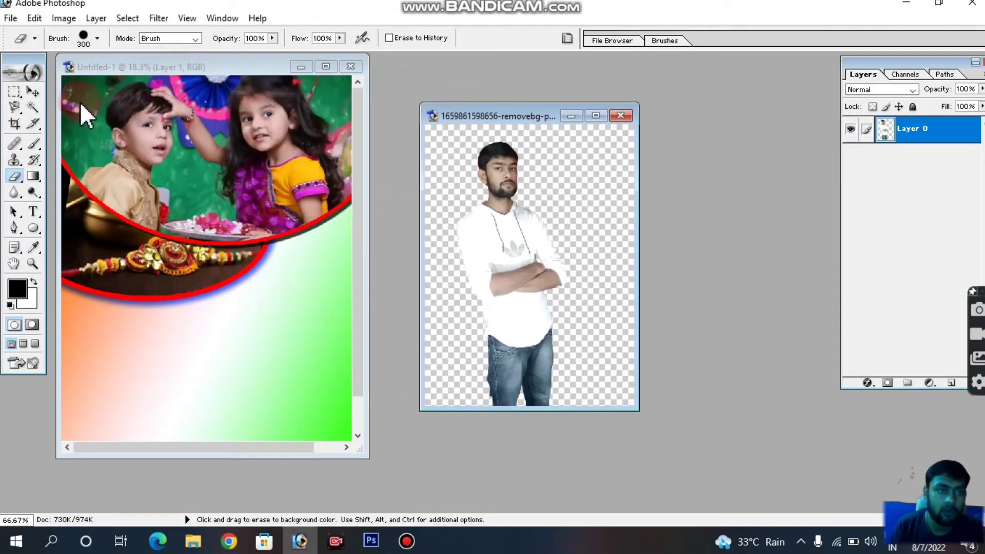
pyautogui.click(33, 92)
pyautogui.moveTo(451, 241)
pyautogui.mouseDown()
pyautogui.moveTo(286, 277)
pyautogui.moveTo(272, 315)
pyautogui.mouseUp()
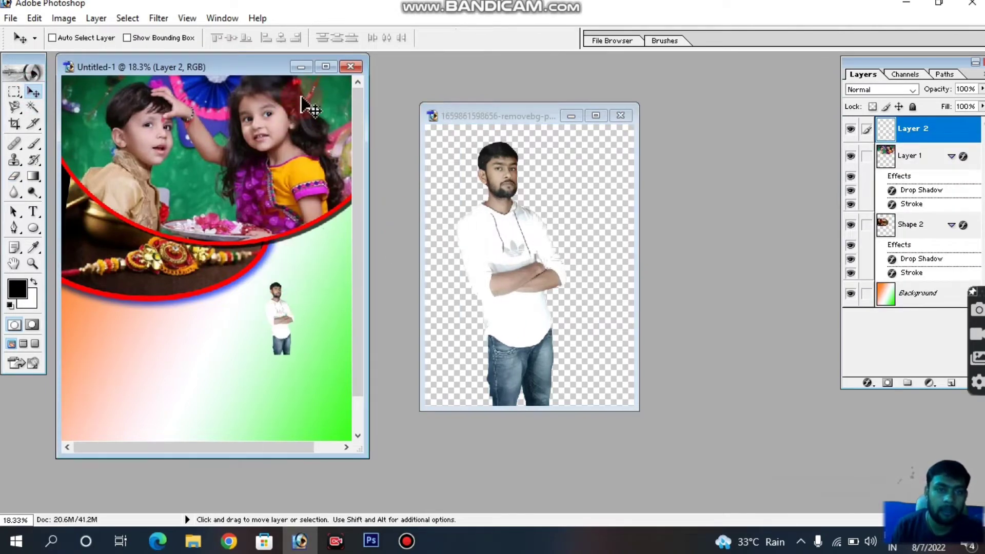
pyautogui.click(325, 67)
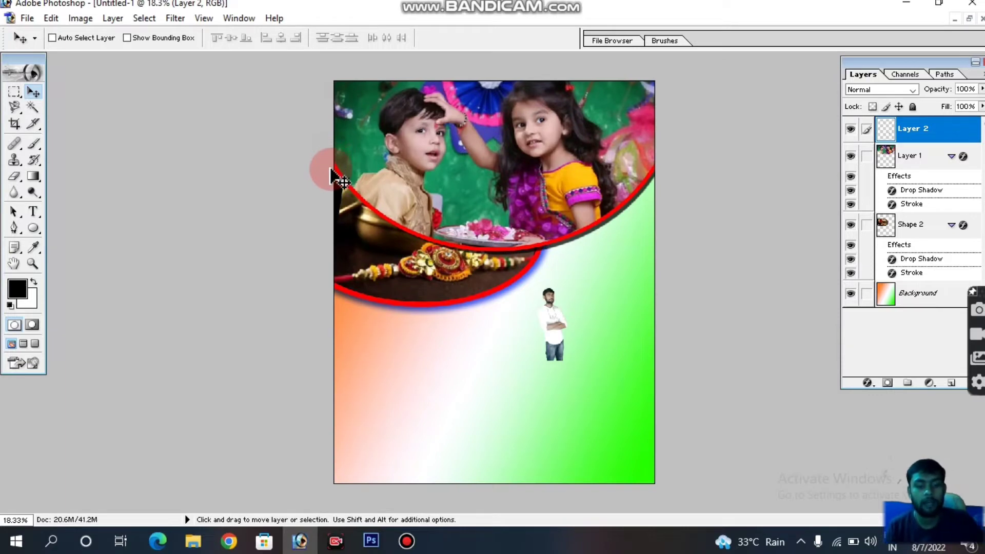
# Enlarge the man about threefold, flip him horizontally, then close his original cutout image.
pyautogui.hotkey('ctrl', 't')
pyautogui.moveTo(564, 361)
pyautogui.mouseDown()
pyautogui.moveTo(607, 396)
pyautogui.moveTo(681, 507)
pyautogui.moveTo(721, 513)
pyautogui.mouseUp()
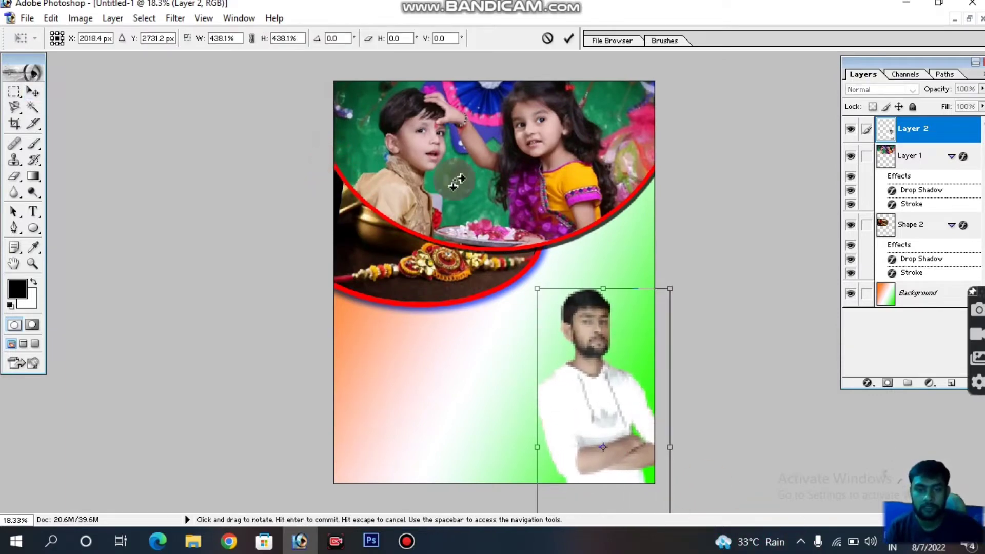
pyautogui.moveTo(595, 383); pyautogui.dragTo(581, 392)
pyautogui.rightClick(580, 382)
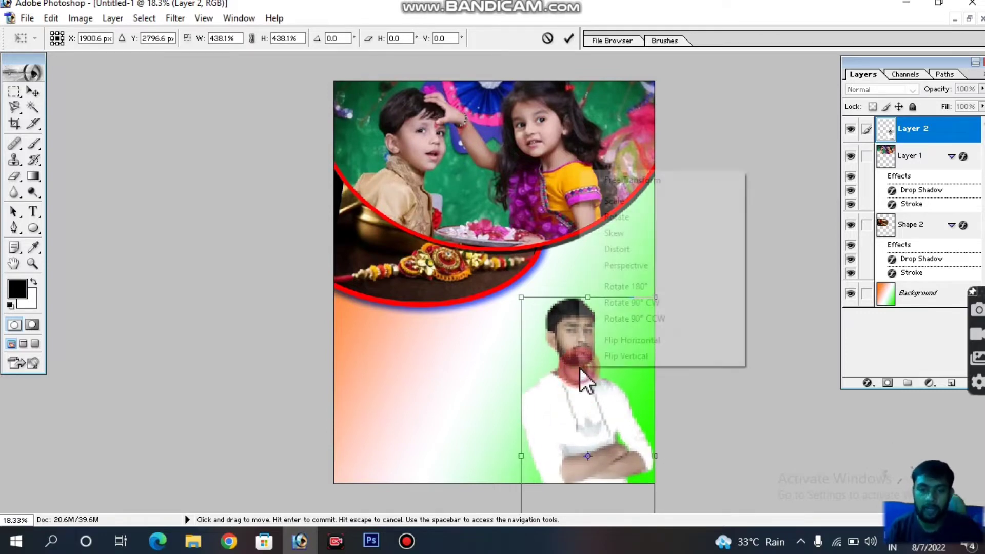
pyautogui.click(617, 343)
pyautogui.press('Return')
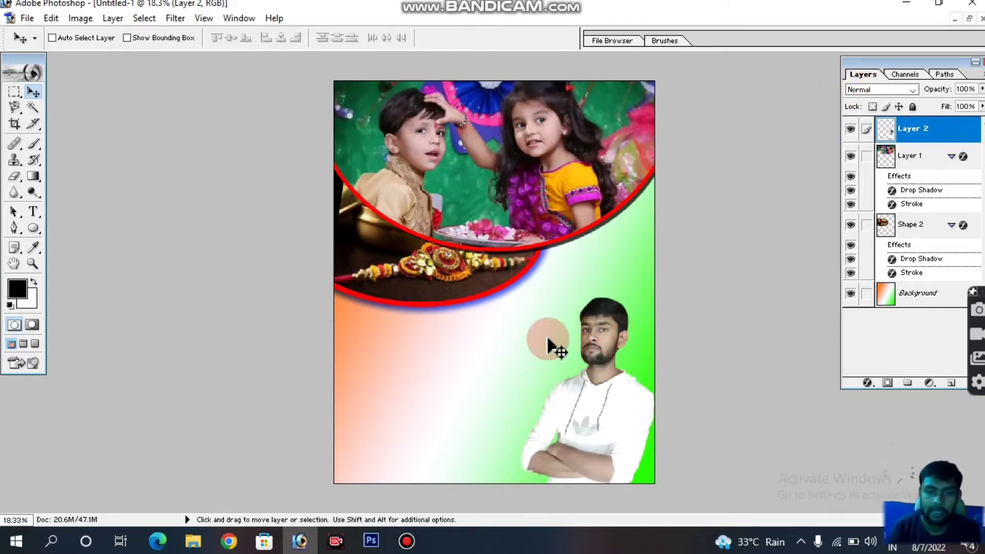
pyautogui.click(970, 19)
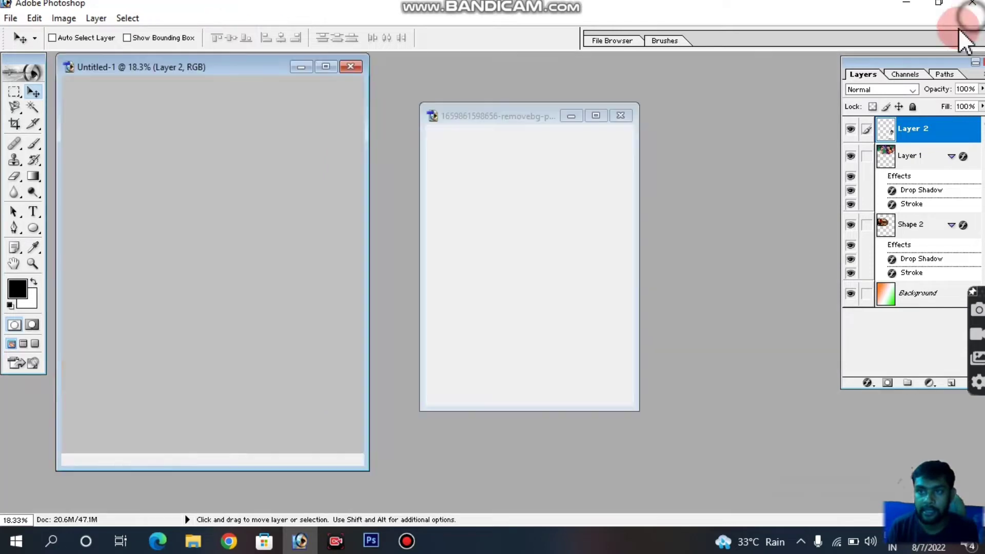
pyautogui.click(621, 115)
# Open the background-removed rakhi picture and copy the rakhis onto the poster.
pyautogui.doubleClick(618, 160)
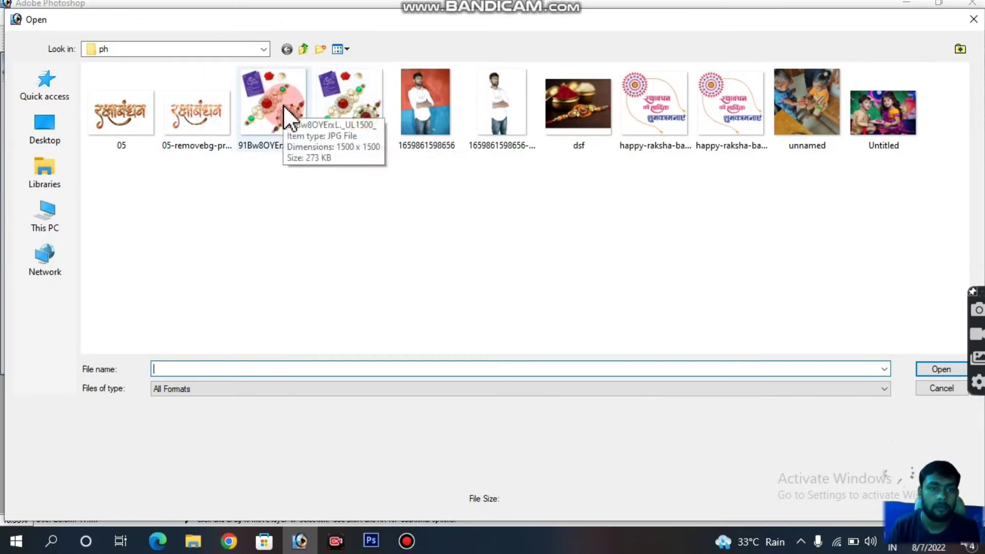
pyautogui.click(353, 103)
pyautogui.doubleClick(331, 118)
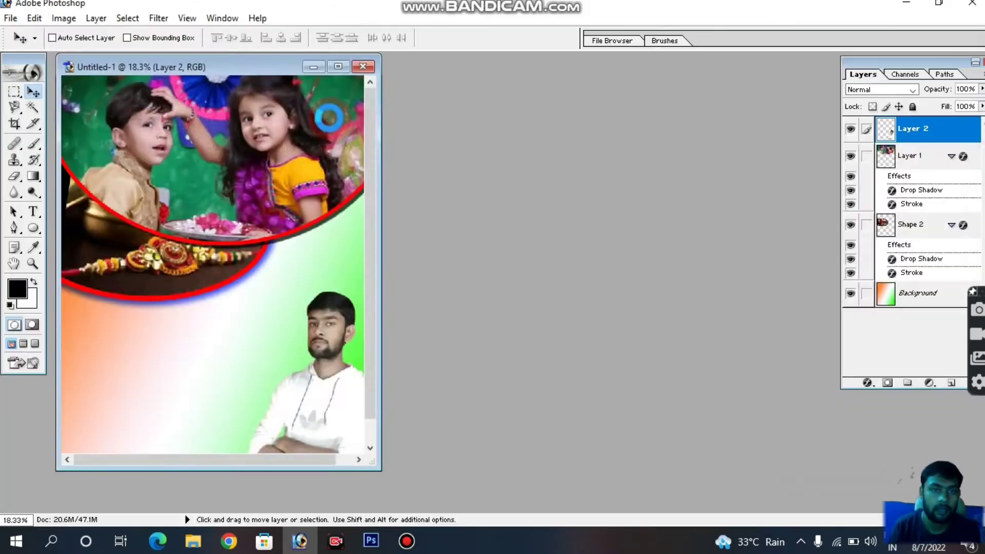
pyautogui.moveTo(266, 92); pyautogui.dragTo(510, 94)
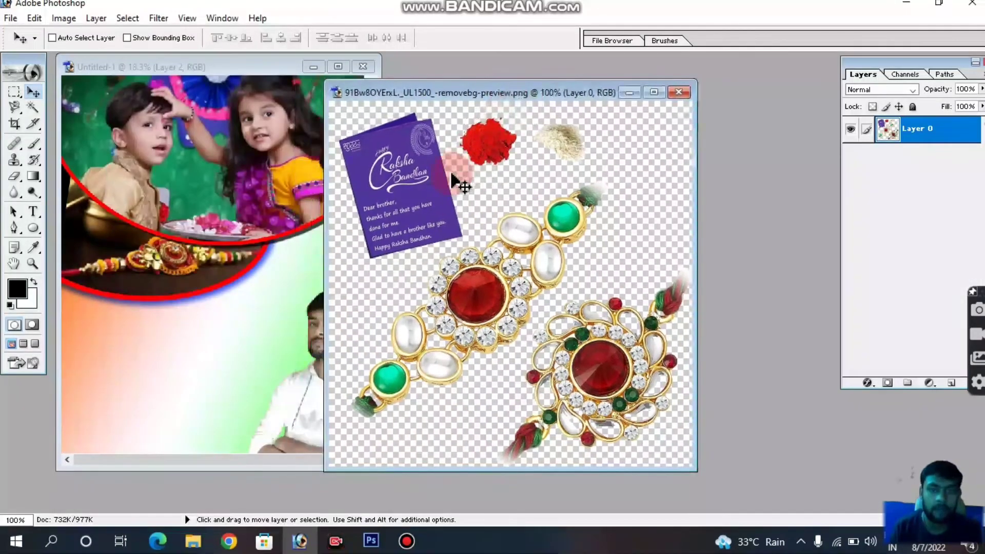
pyautogui.moveTo(508, 272); pyautogui.dragTo(286, 275)
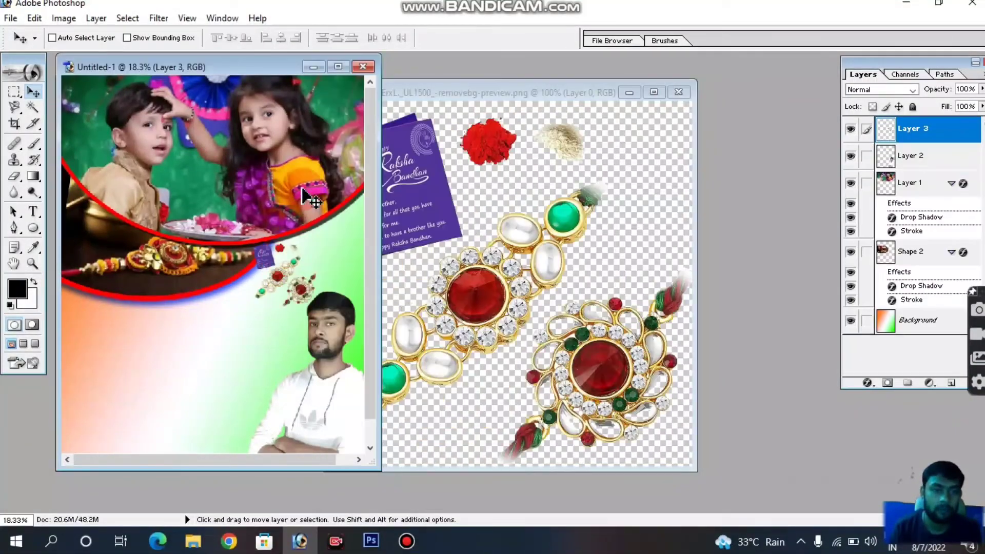
pyautogui.click(337, 67)
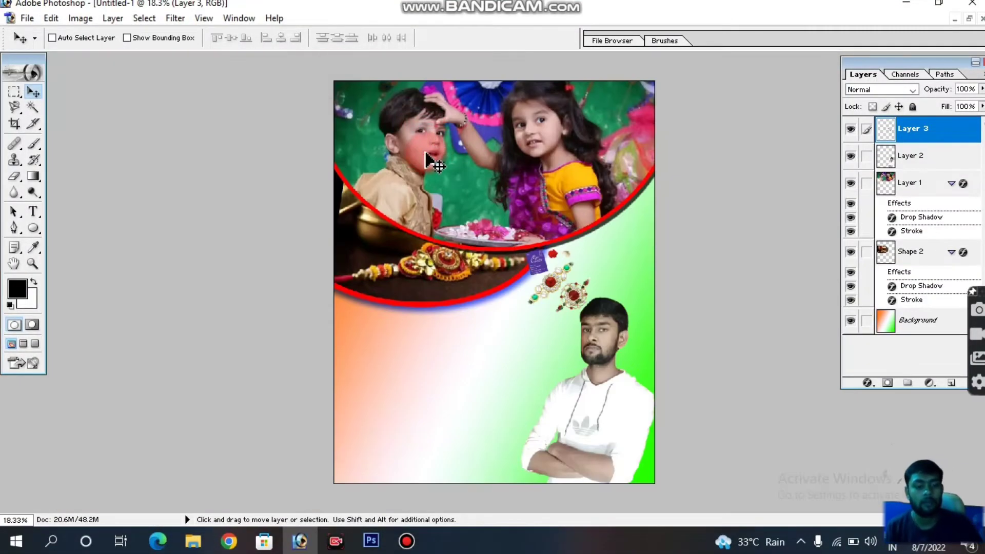
# Scale and position the rakhis between the curved frame's edge and the man's head.
pyautogui.hotkey('ctrl', 't')
pyautogui.moveTo(591, 314); pyautogui.dragTo(649, 402)
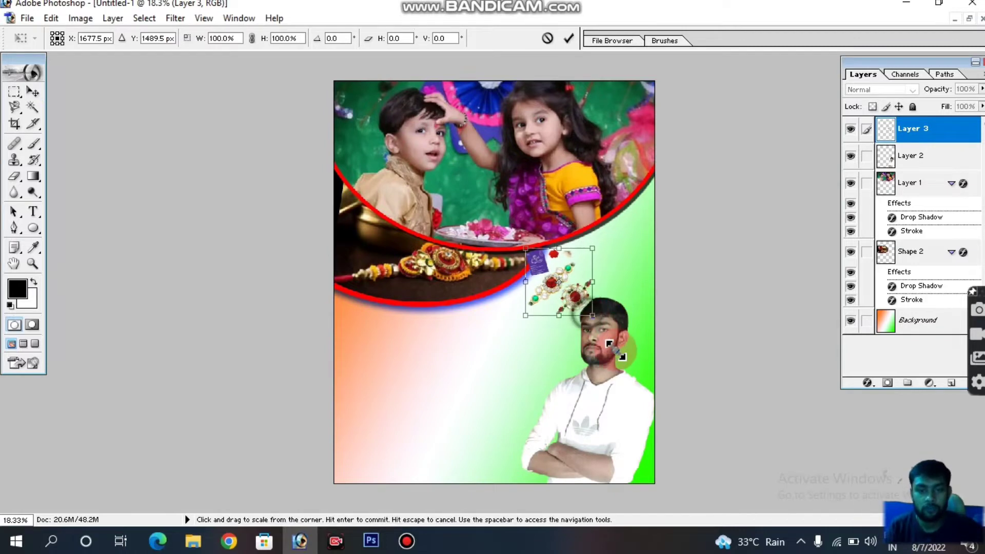
pyautogui.moveTo(584, 355); pyautogui.dragTo(537, 323)
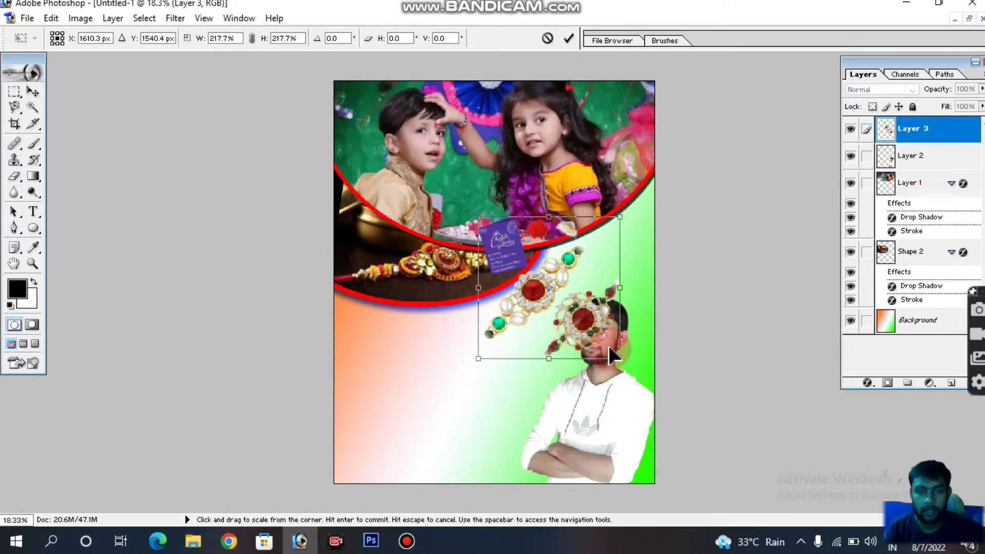
pyautogui.moveTo(620, 358)
pyautogui.mouseDown()
pyautogui.moveTo(590, 343)
pyautogui.moveTo(583, 359)
pyautogui.mouseUp()
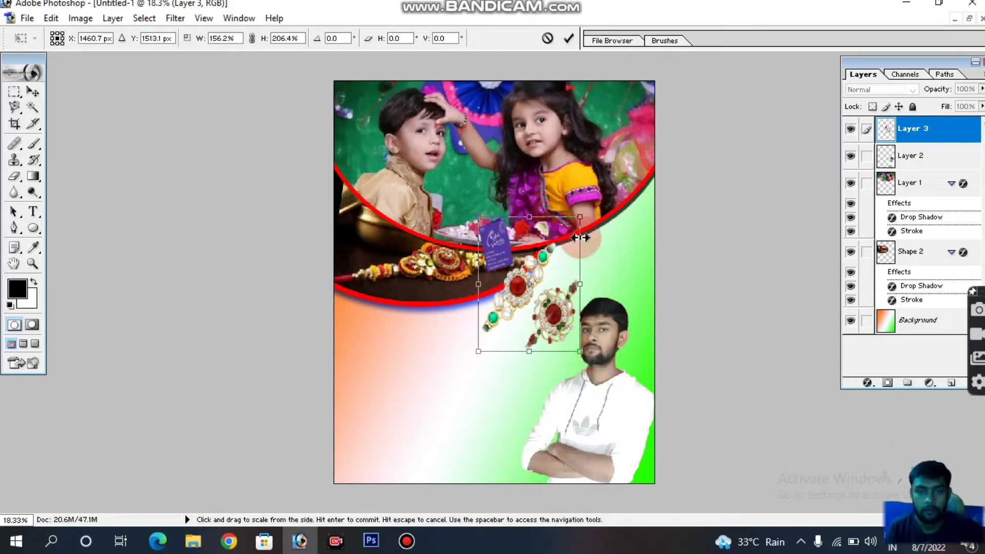
pyautogui.moveTo(572, 222); pyautogui.dragTo(571, 228)
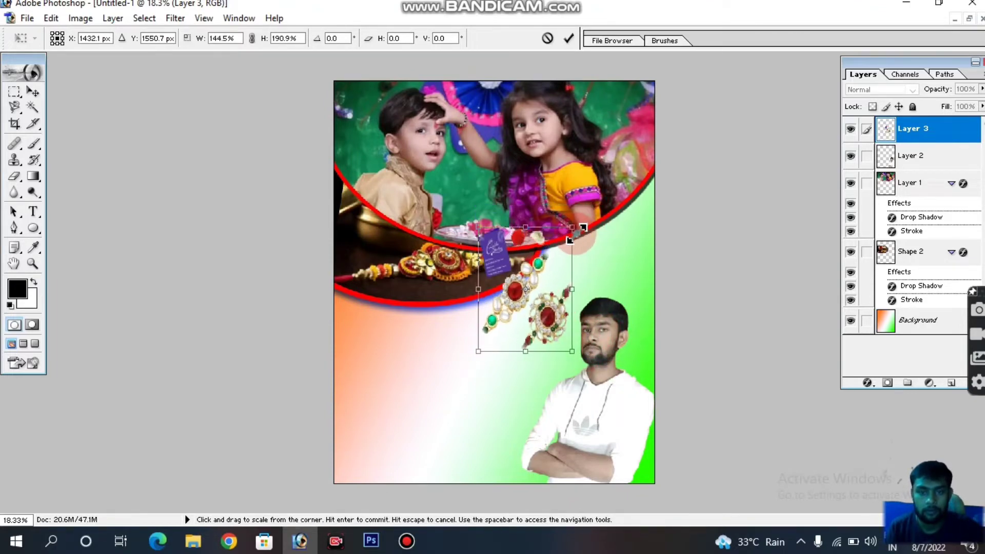
pyautogui.moveTo(559, 303); pyautogui.dragTo(567, 308)
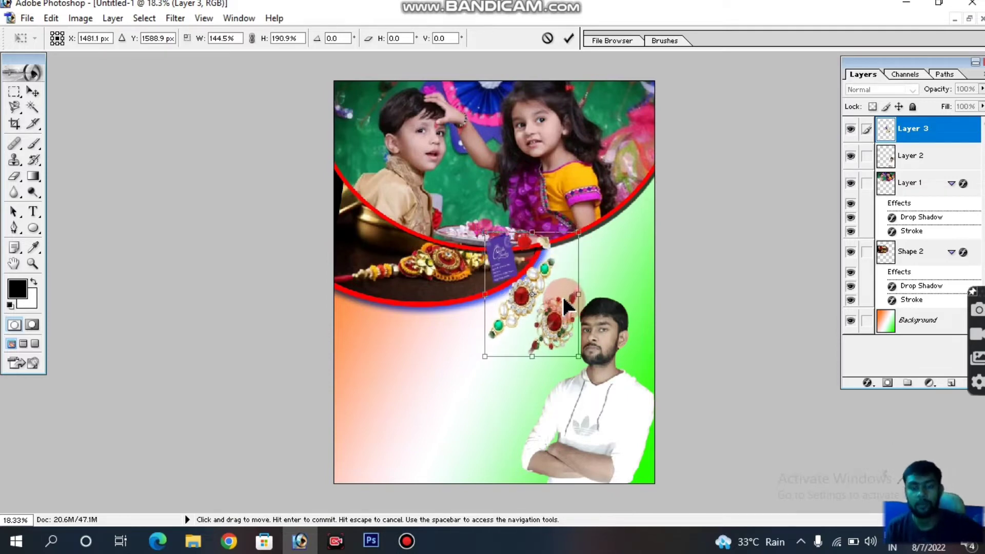
pyautogui.press('Return')
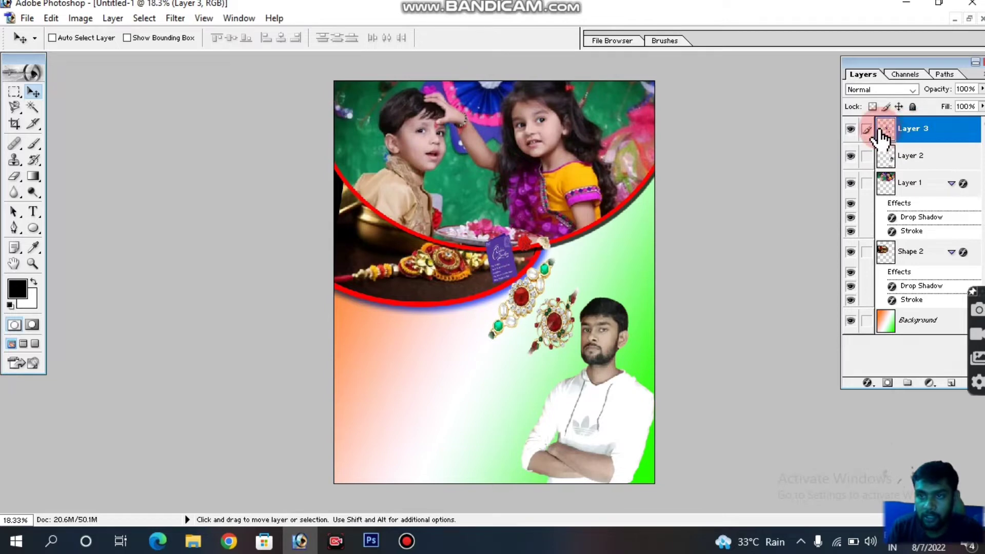
# Drag the rakhi Layer 3 to just above Background, tucking it behind the curved frame.
pyautogui.click(916, 129)
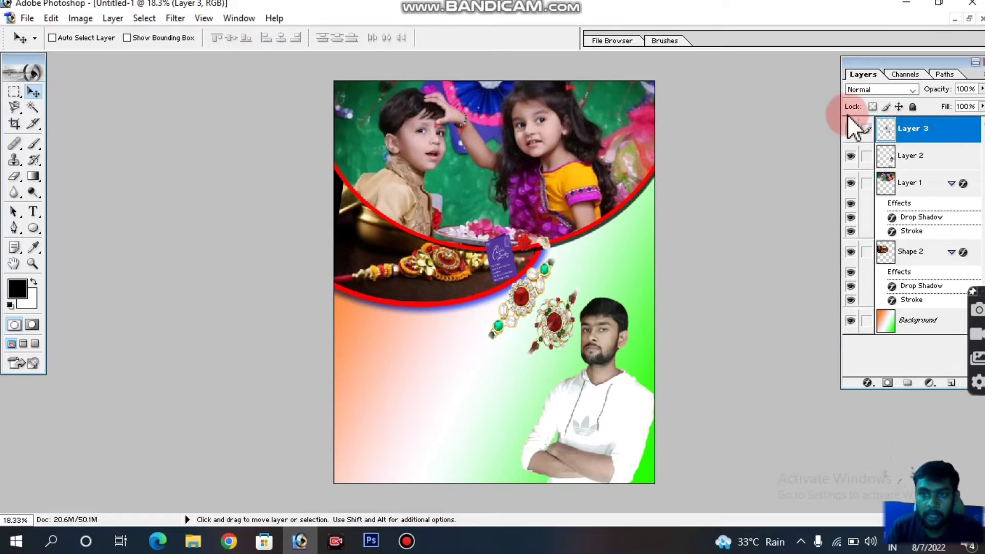
pyautogui.click(230, 16)
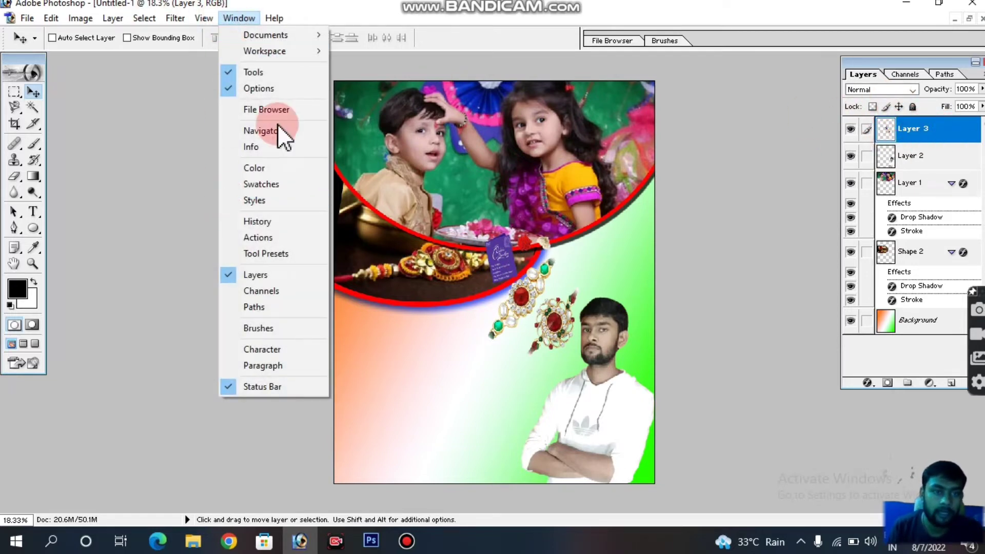
pyautogui.click(775, 8)
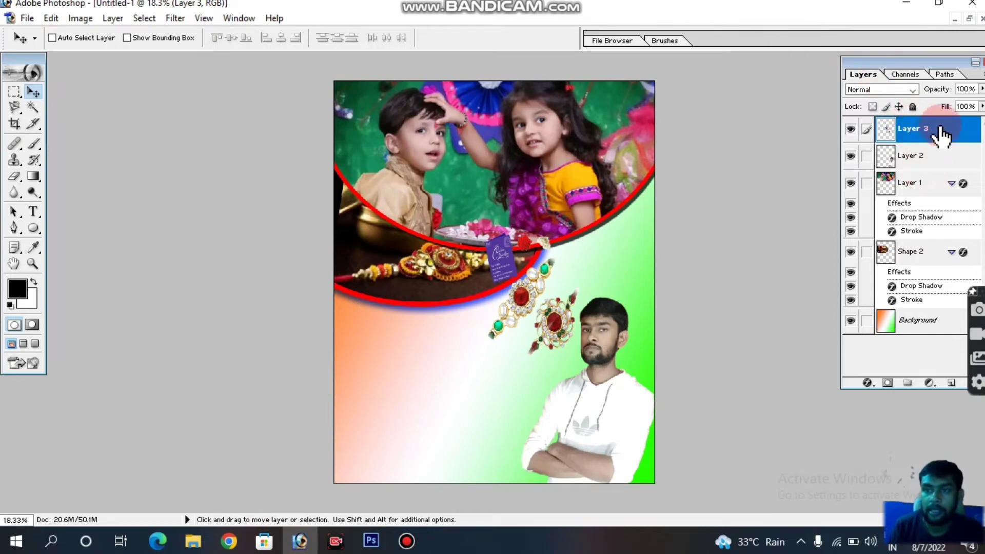
pyautogui.moveTo(940, 134); pyautogui.dragTo(935, 312)
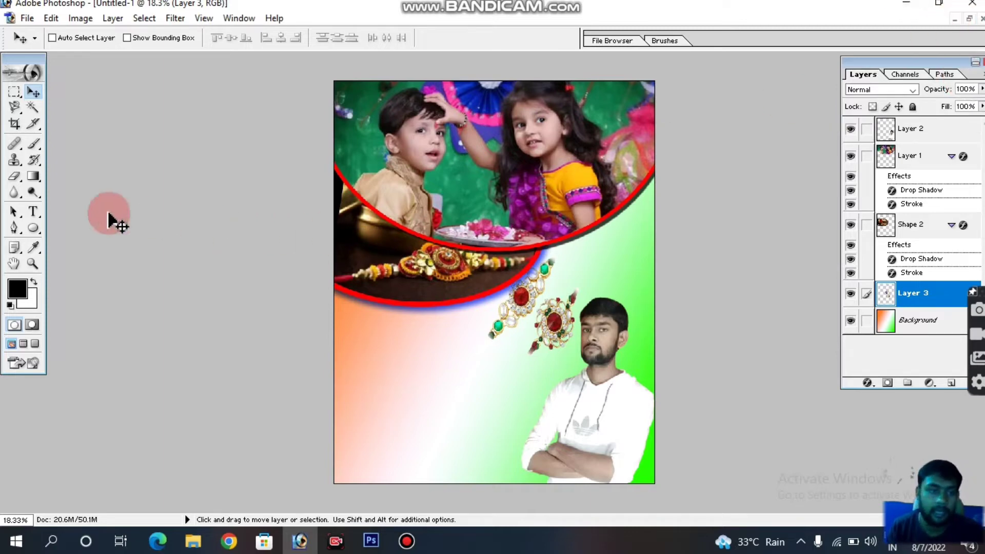
# Type the black Hindi greeting 'आप सभी को' in Kruti Dev 160, 60 pt, below the photo arc.
pyautogui.click(34, 212)
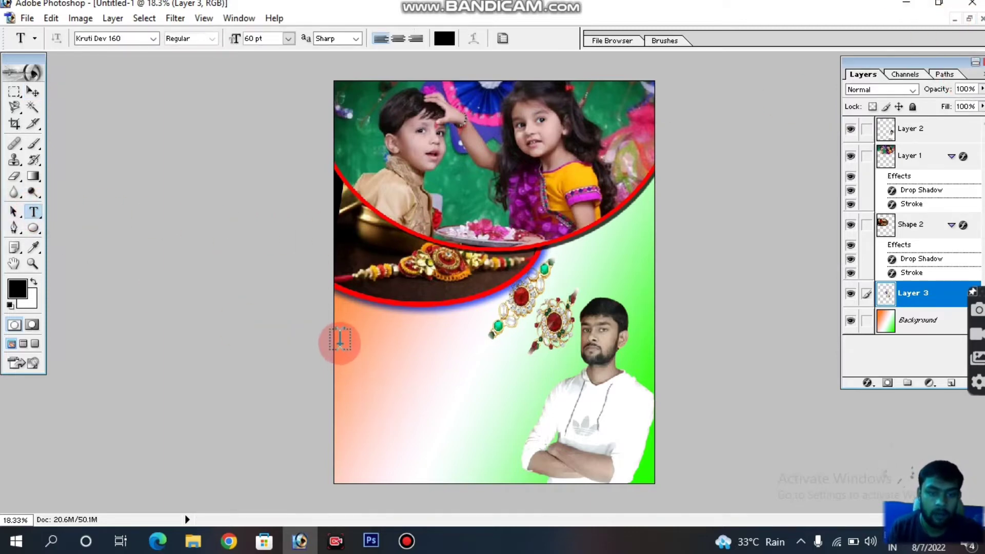
pyautogui.click(336, 329)
pyautogui.write('आप सभी को')
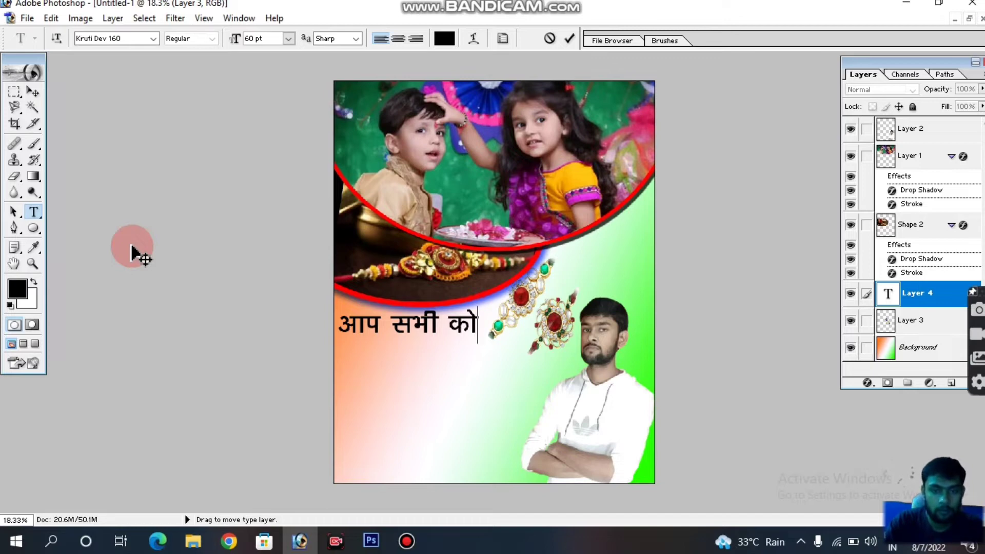
pyautogui.click(131, 251)
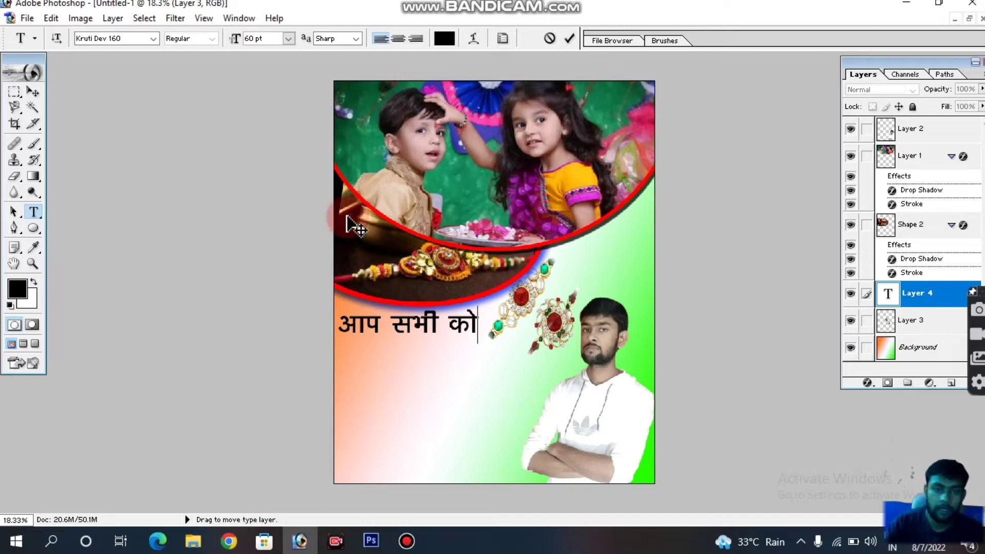
pyautogui.click(869, 382)
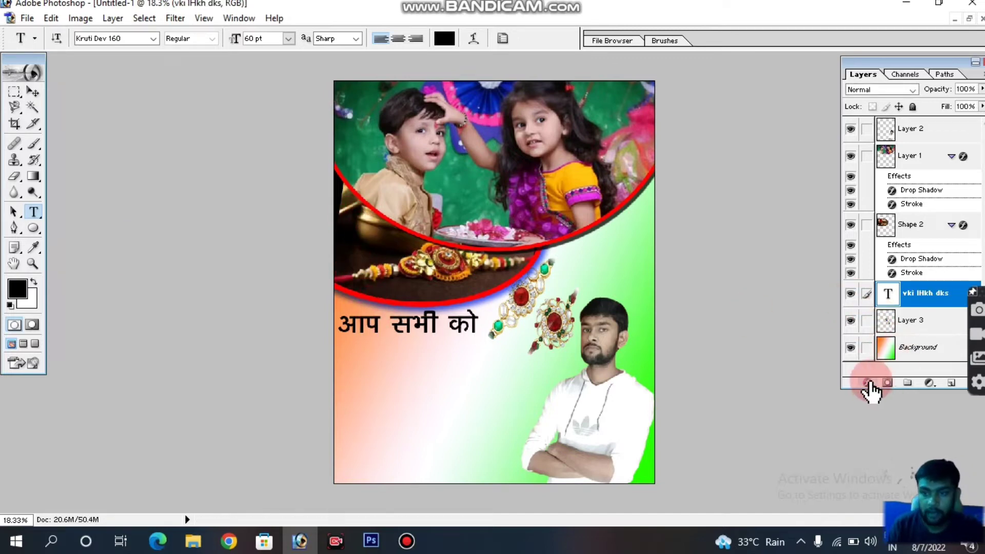
# Add a 43 px white stroke outline to the आप सभी को greeting.
pyautogui.click(867, 372)
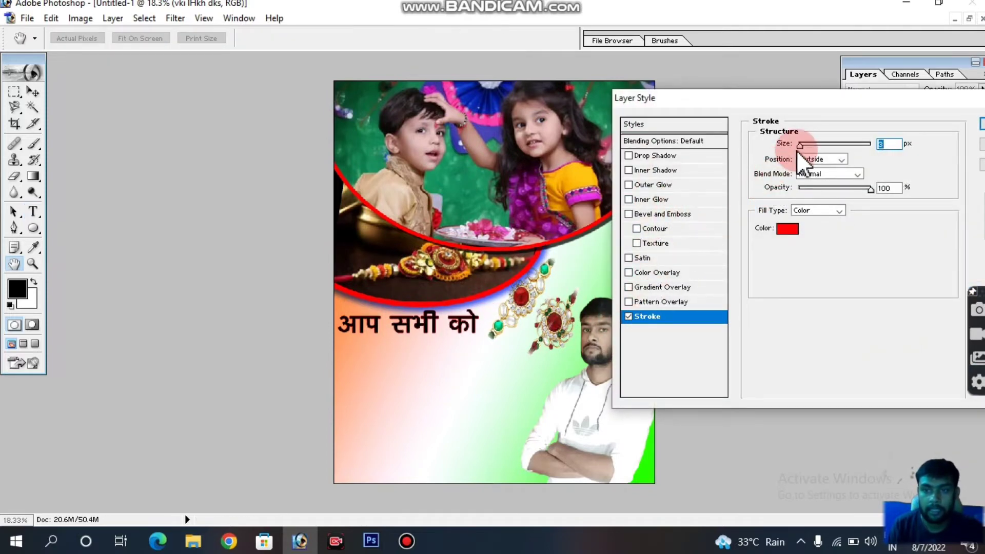
pyautogui.moveTo(804, 143); pyautogui.dragTo(809, 143)
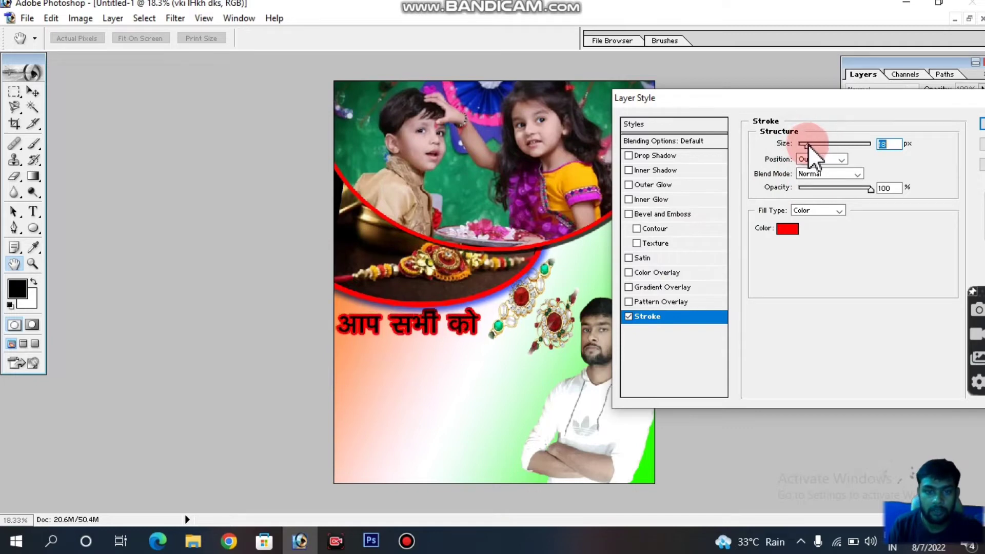
pyautogui.click(788, 228)
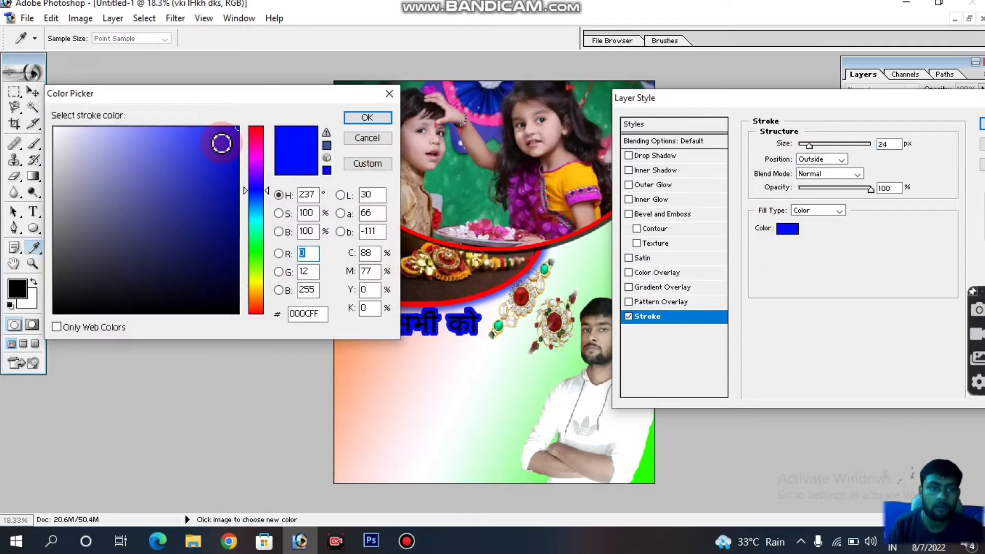
pyautogui.moveTo(156, 141); pyautogui.dragTo(52, 123)
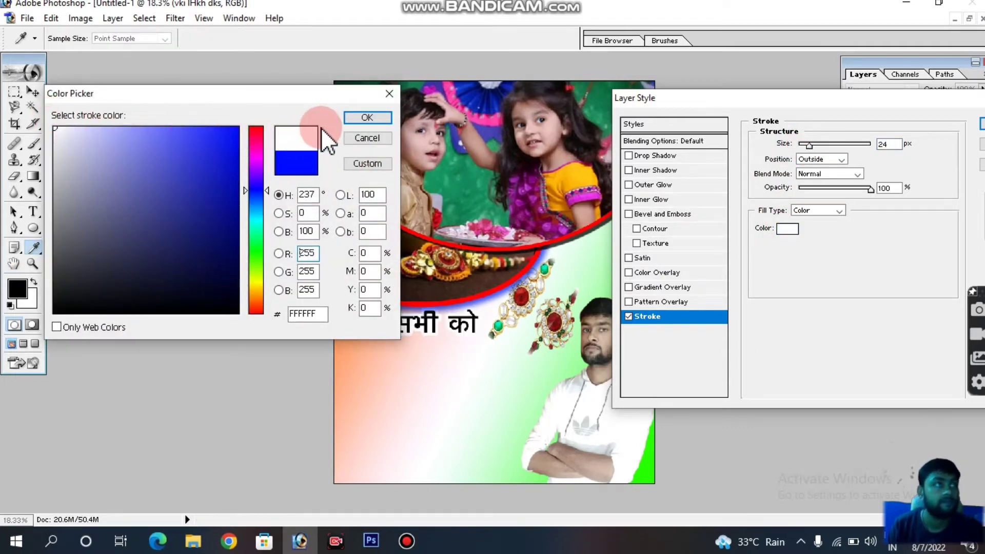
pyautogui.click(359, 118)
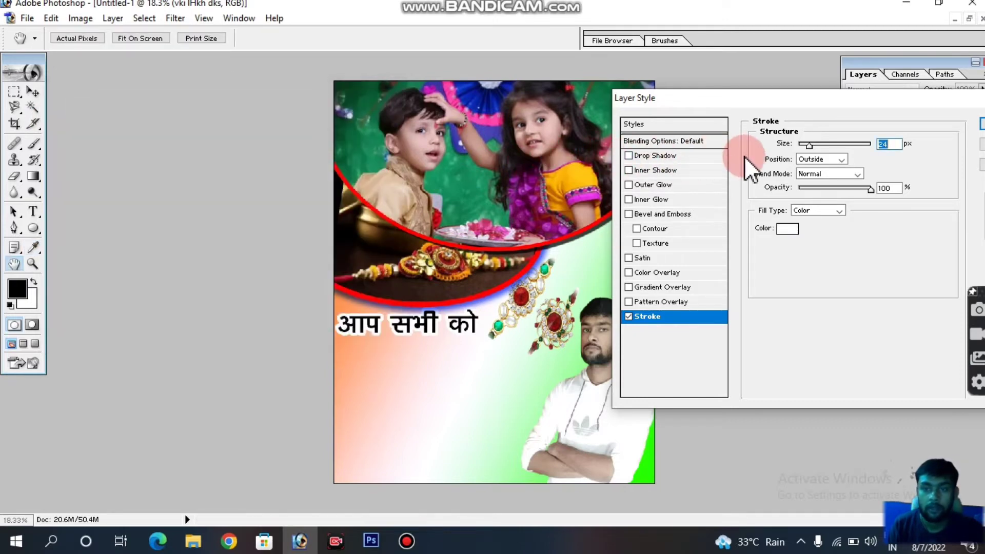
pyautogui.moveTo(810, 146); pyautogui.dragTo(815, 145)
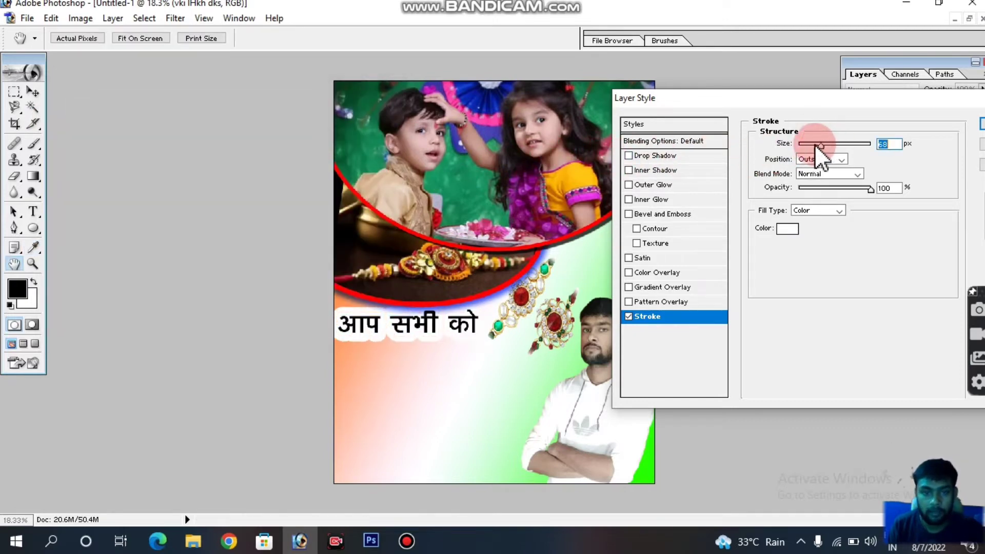
pyautogui.click(981, 126)
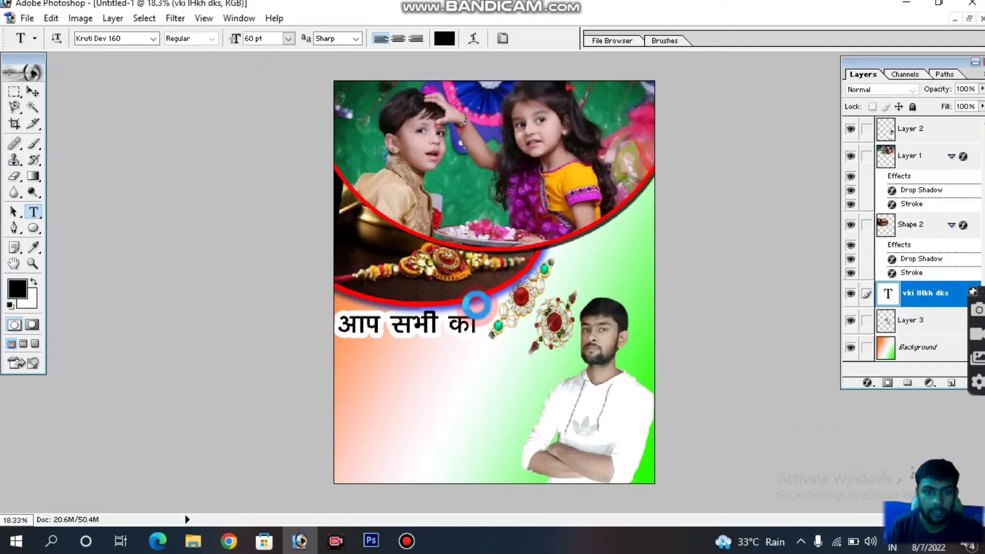
# Change the greeting's letter colour to blue.
pyautogui.moveTo(340, 324); pyautogui.dragTo(478, 329)
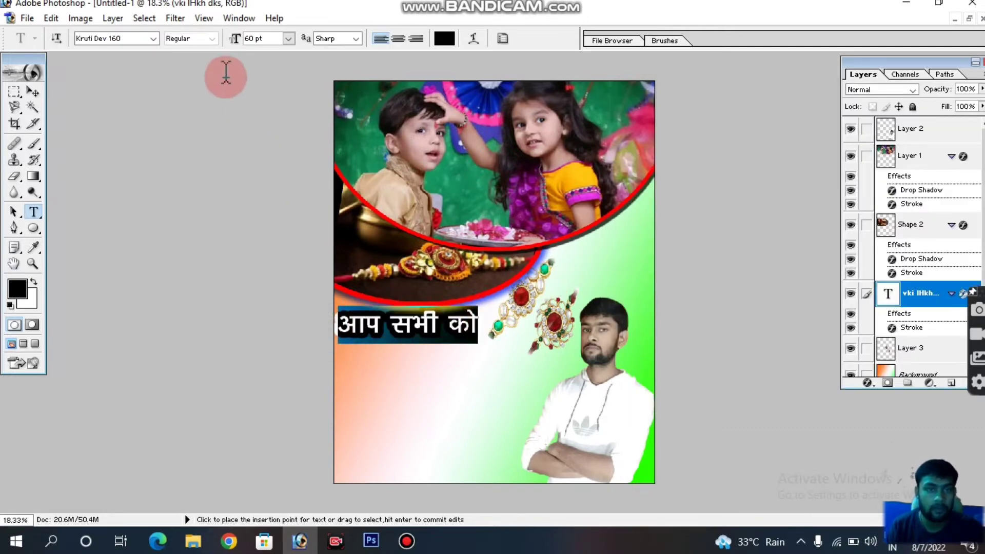
pyautogui.click(442, 38)
pyautogui.click(255, 185)
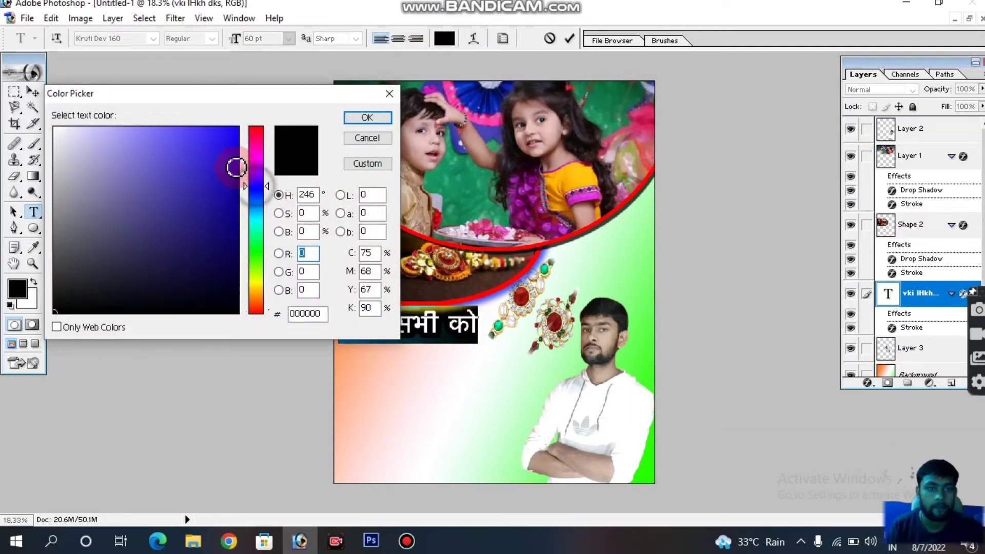
pyautogui.moveTo(235, 165); pyautogui.dragTo(222, 142)
pyautogui.click(374, 117)
# Scale the आप सभी को greeting up to about 109% with Free Transform.
pyautogui.click(429, 337)
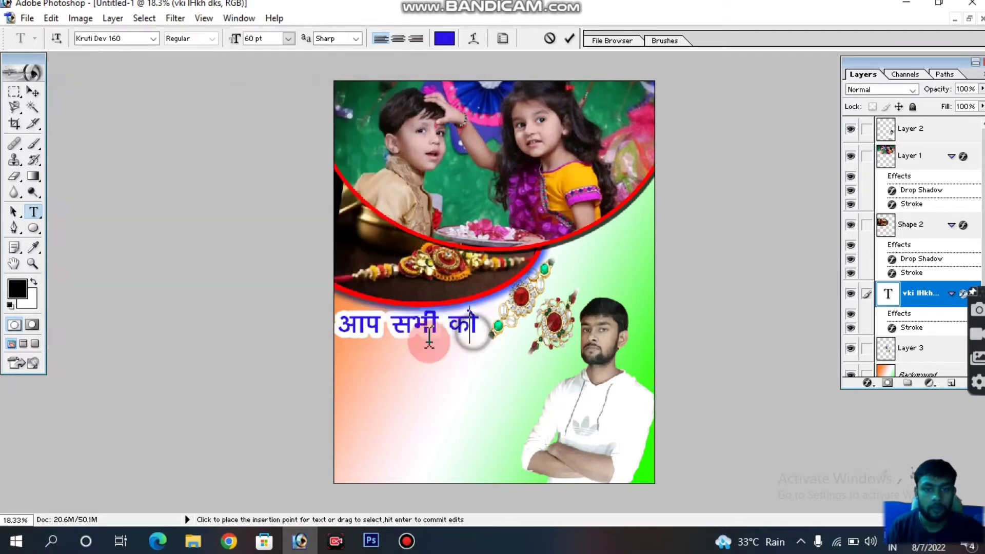
pyautogui.hotkey('ctrl', 't')
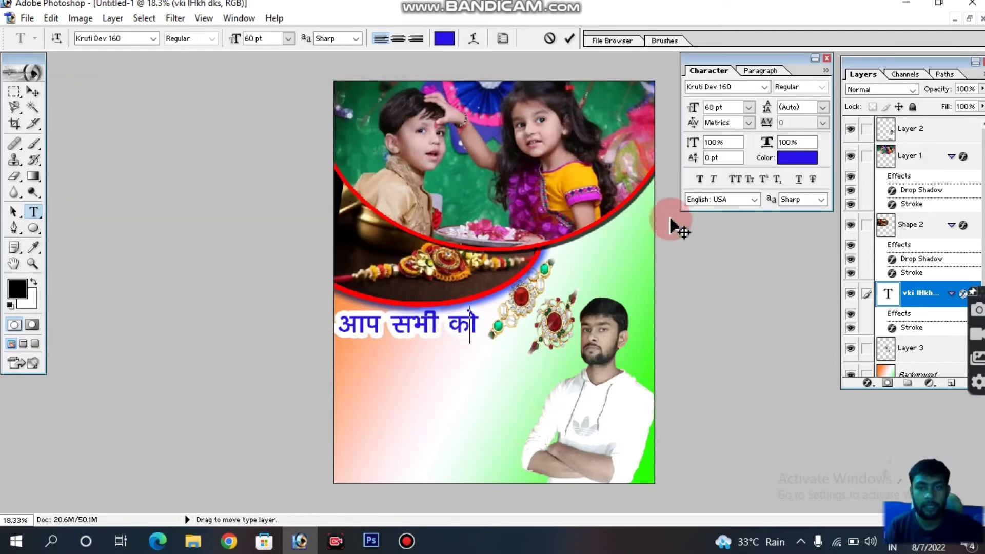
pyautogui.hotkey('ctrl', 't')
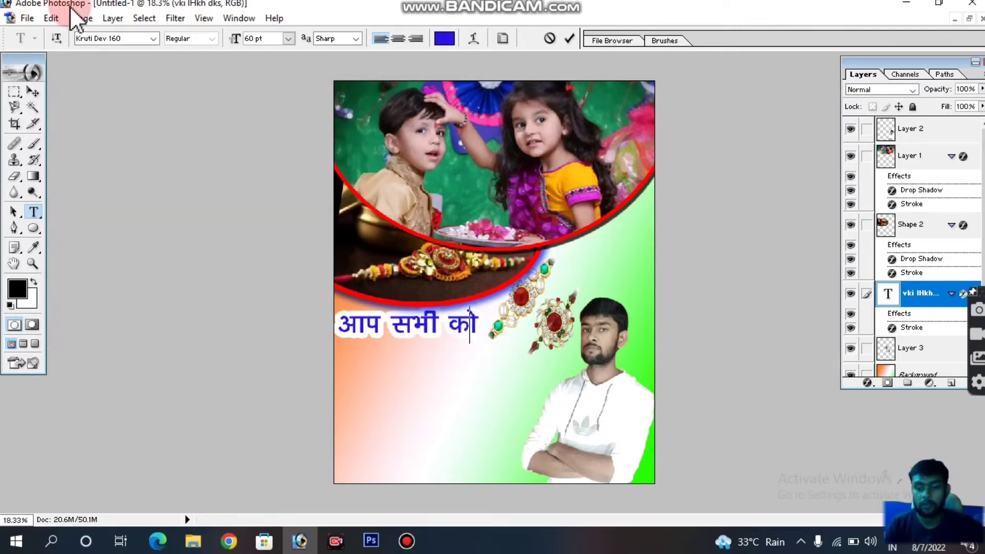
pyautogui.hotkey('ctrl', 't')
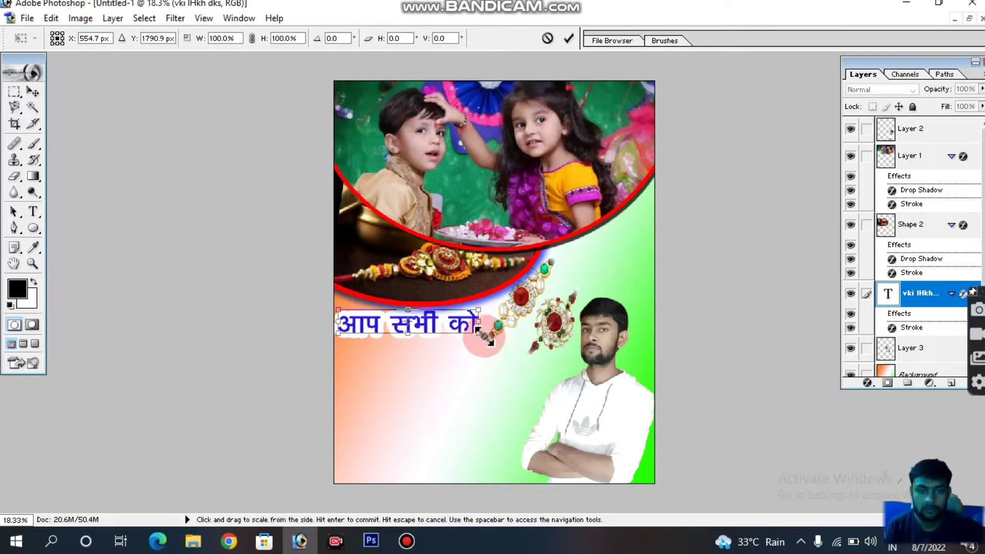
pyautogui.moveTo(480, 328)
pyautogui.mouseDown()
pyautogui.moveTo(491, 336)
pyautogui.moveTo(464, 334)
pyautogui.mouseUp()
pyautogui.press('Return')
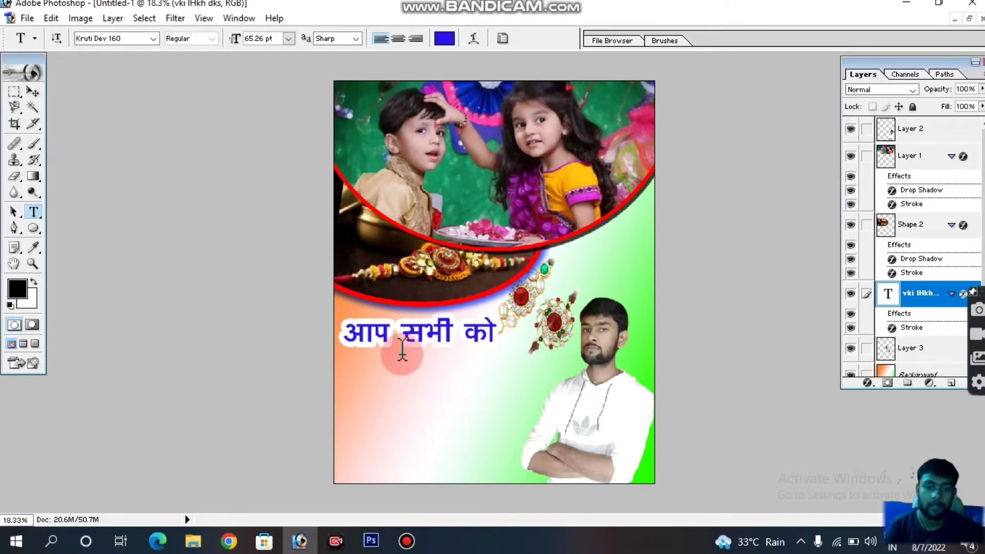
# Close the rakhi cutout, open the रक्षाबंधन lettering image and copy it onto the poster.
pyautogui.click(969, 19)
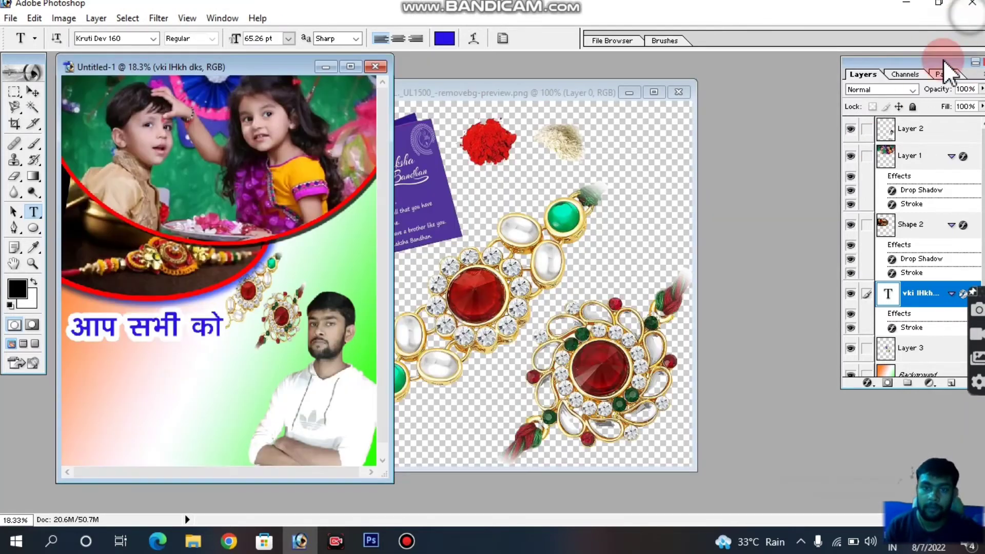
pyautogui.click(679, 93)
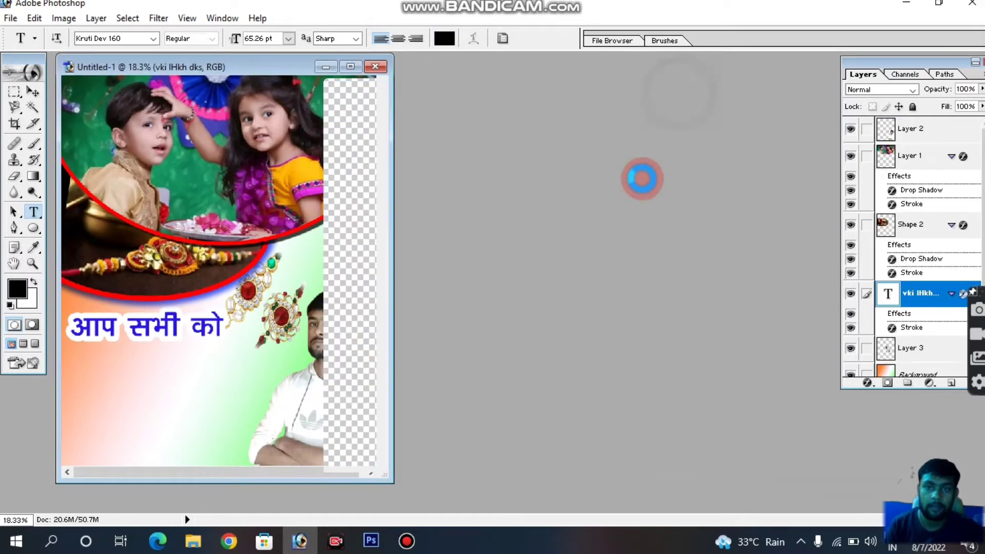
pyautogui.doubleClick(561, 230)
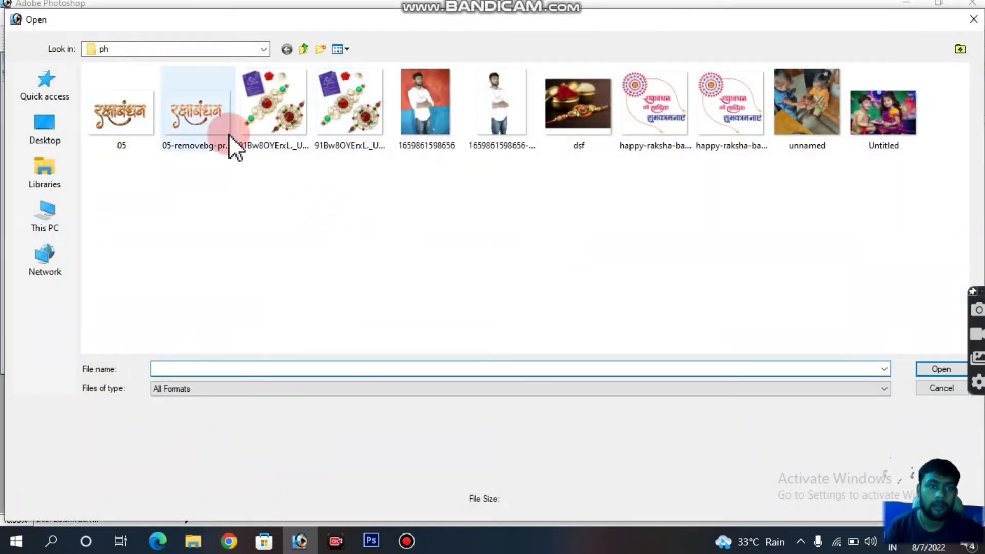
pyautogui.doubleClick(192, 113)
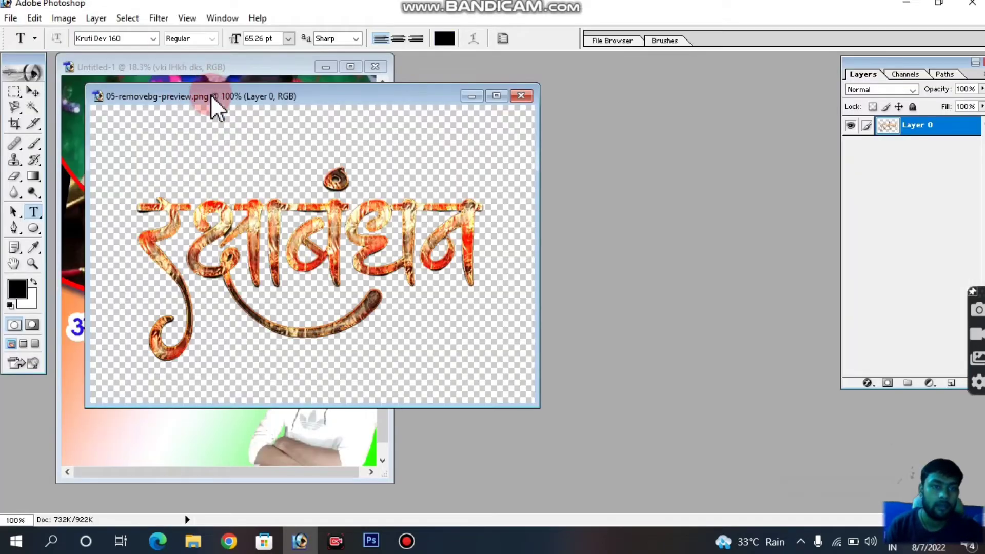
pyautogui.moveTo(211, 96); pyautogui.dragTo(515, 125)
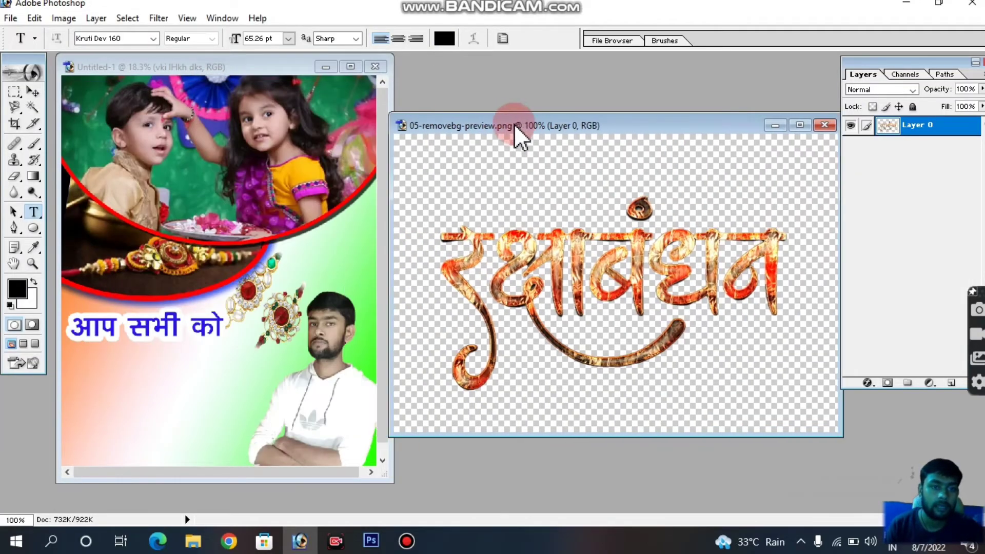
pyautogui.click(33, 93)
pyautogui.moveTo(702, 378); pyautogui.dragTo(219, 382)
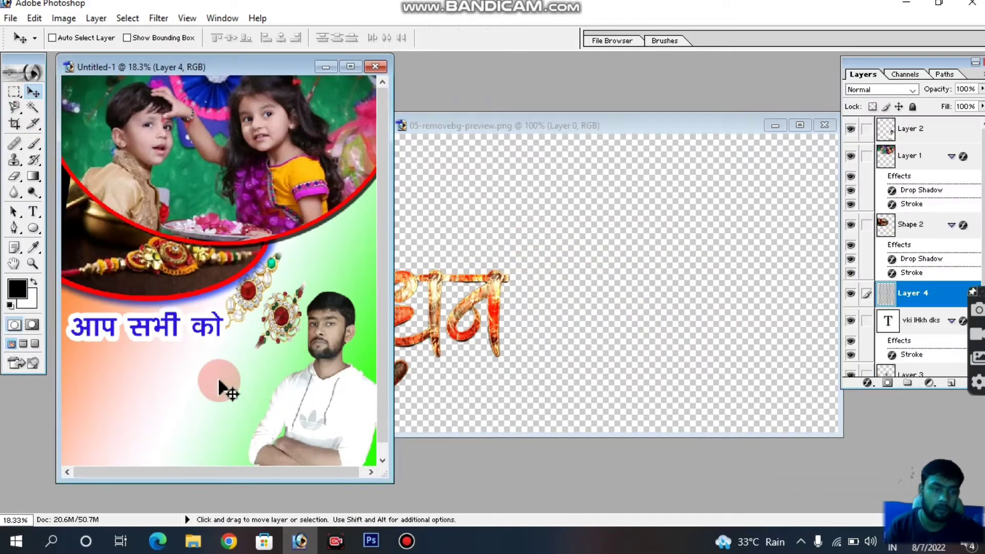
pyautogui.click(355, 66)
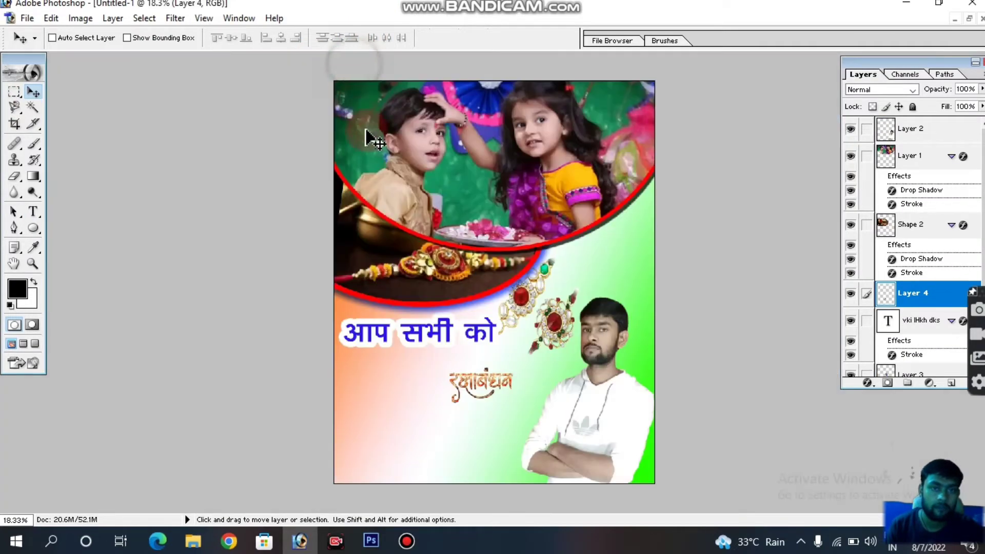
# Enlarge the रक्षाबंधन lettering about double and place it beneath आप सभी को.
pyautogui.moveTo(474, 405); pyautogui.dragTo(367, 389)
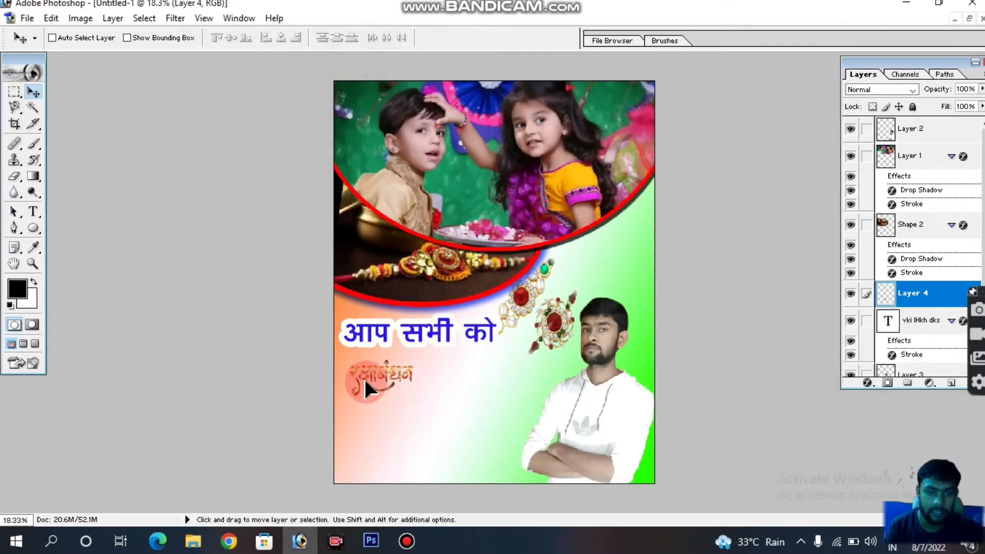
pyautogui.hotkey('ctrl', 't')
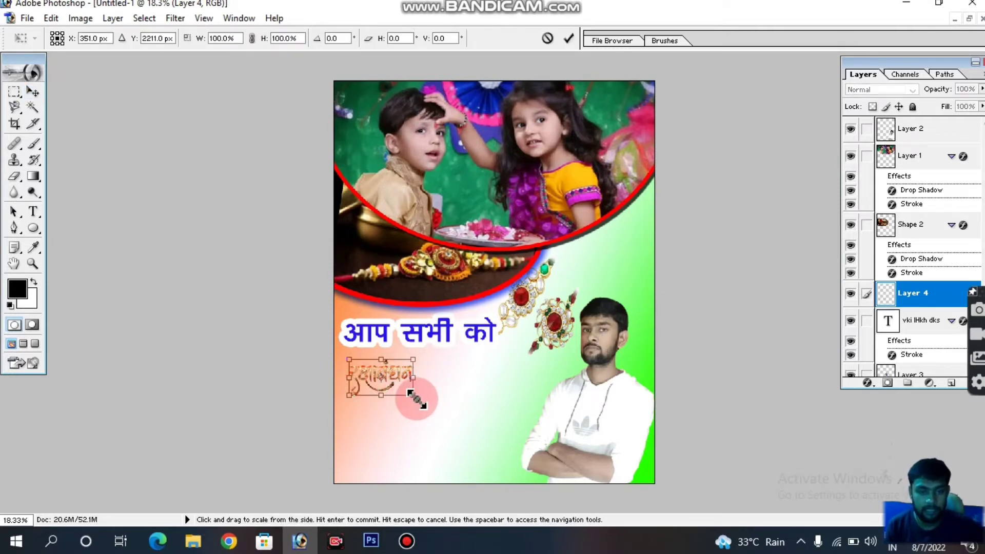
pyautogui.moveTo(409, 393); pyautogui.dragTo(480, 432)
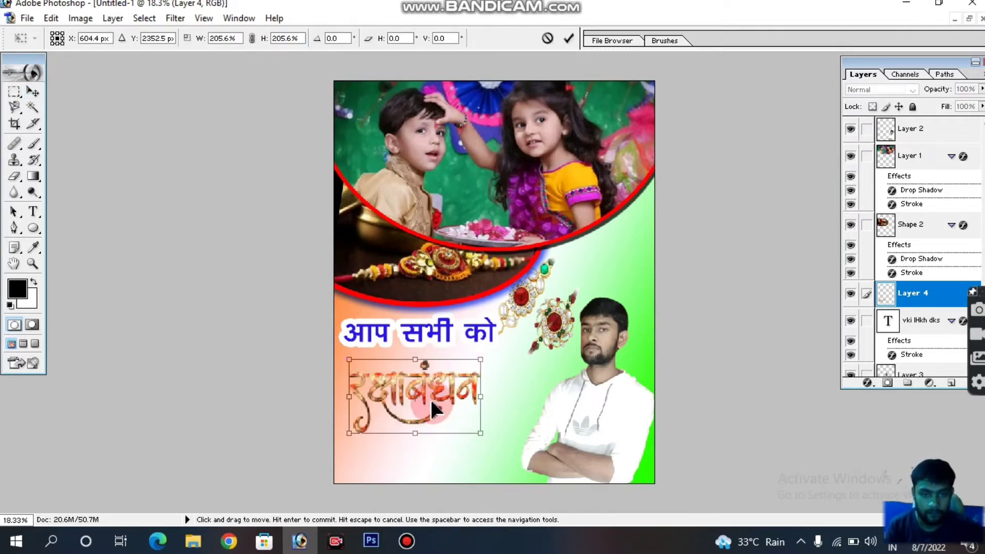
pyautogui.moveTo(432, 408); pyautogui.dragTo(419, 392)
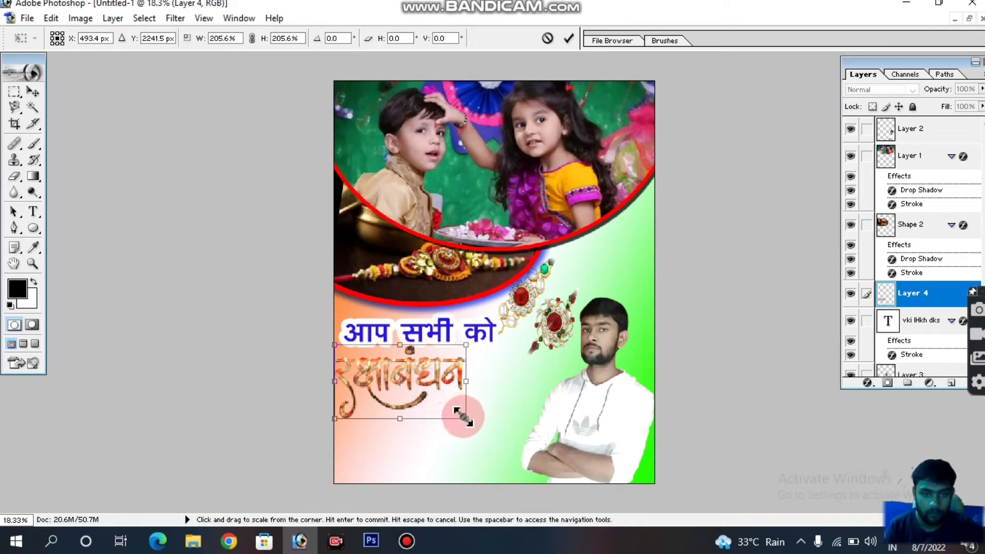
pyautogui.moveTo(465, 417)
pyautogui.mouseDown()
pyautogui.moveTo(426, 392)
pyautogui.moveTo(437, 383)
pyautogui.mouseUp()
pyautogui.press('Return')
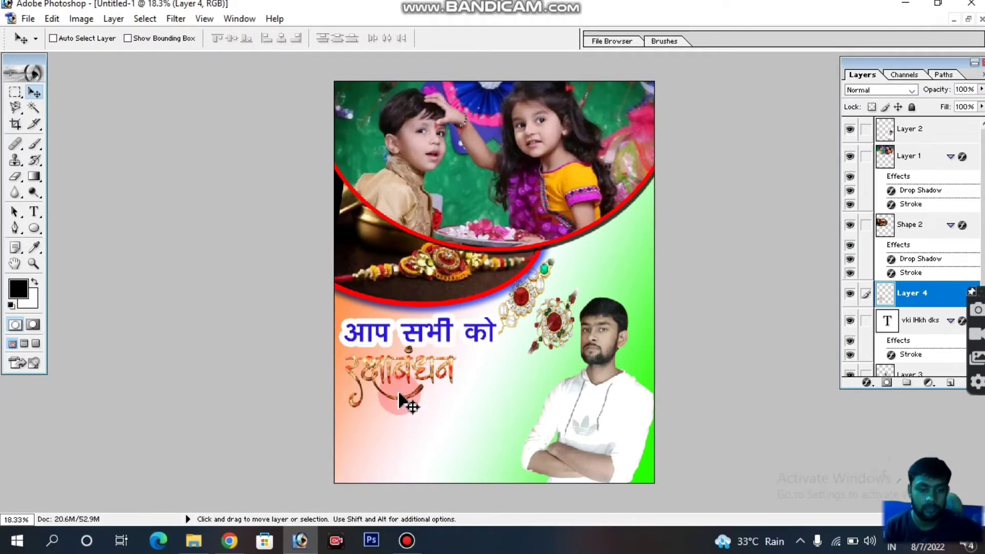
# Shift the रक्षाबंधन lettering's hue to about -133 so it turns purple-blue.
pyautogui.hotkey('ctrl', 'u')
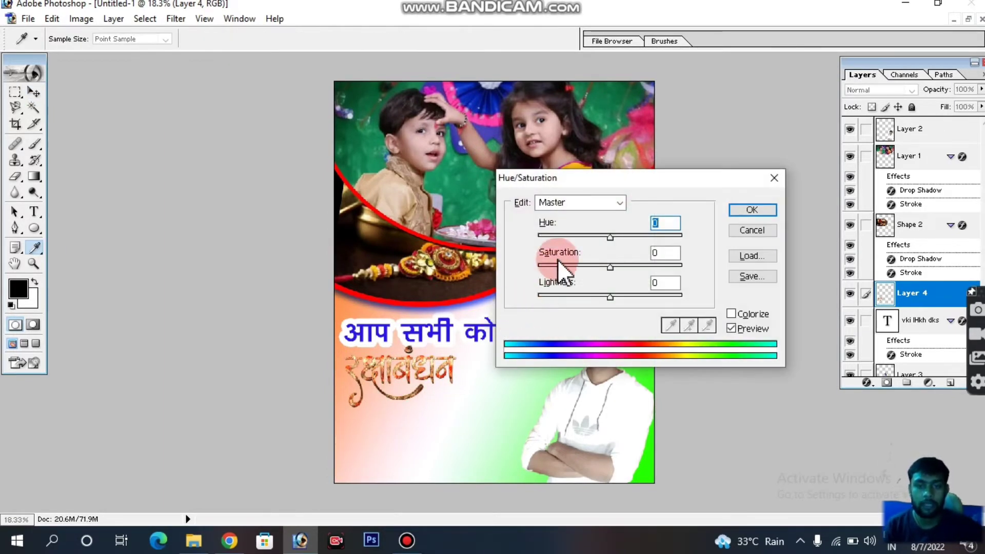
pyautogui.moveTo(603, 238); pyautogui.dragTo(550, 237)
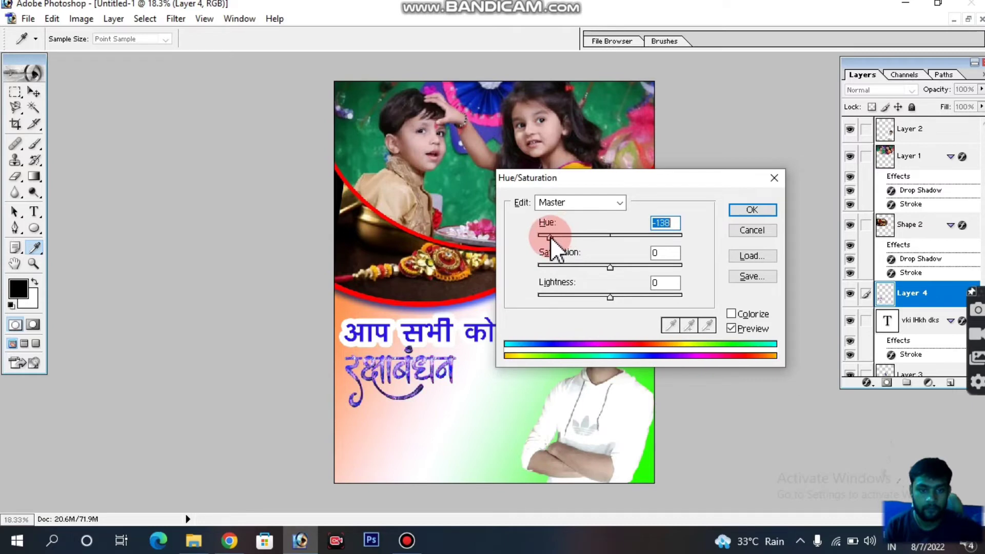
pyautogui.click(739, 211)
pyautogui.press('v')
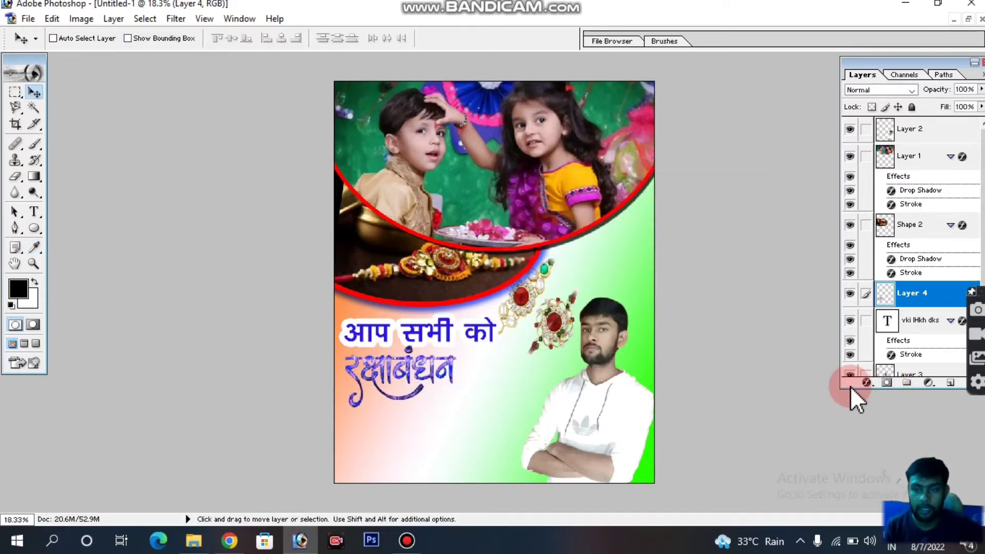
# Add a 10 px deep pink (ED145B) Stroke layer style to the रक्षाबंधन lettering.
pyautogui.click(867, 382)
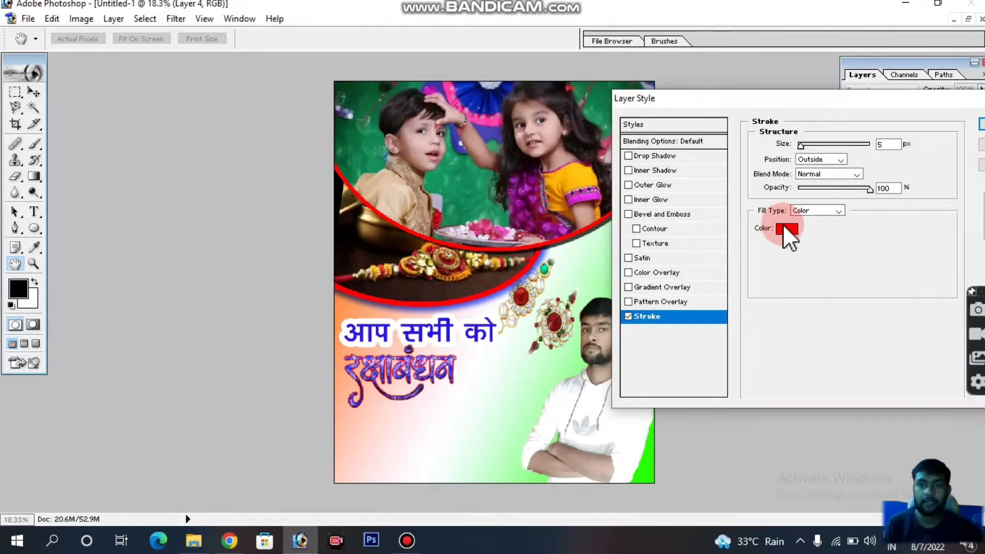
pyautogui.click(784, 225)
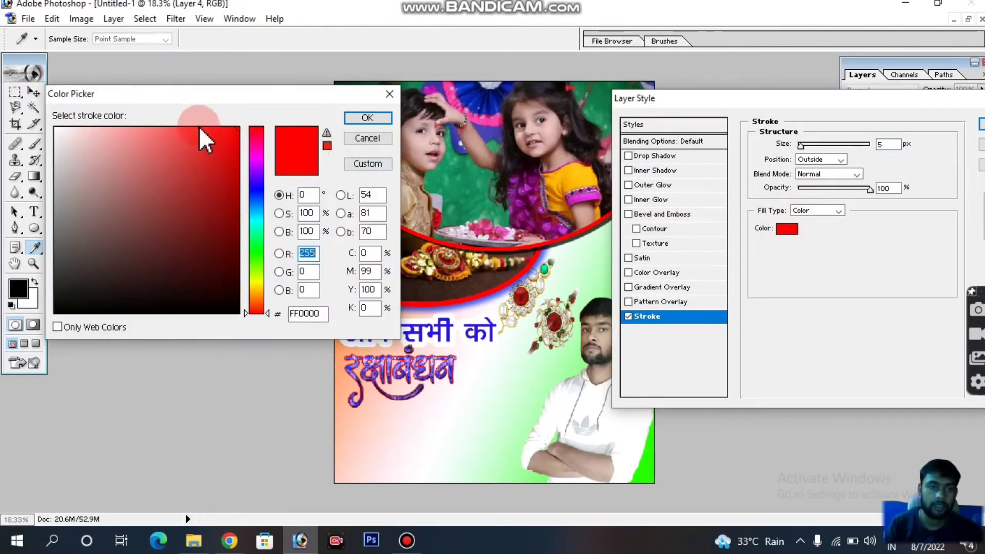
pyautogui.click(256, 137)
pyautogui.click(167, 144)
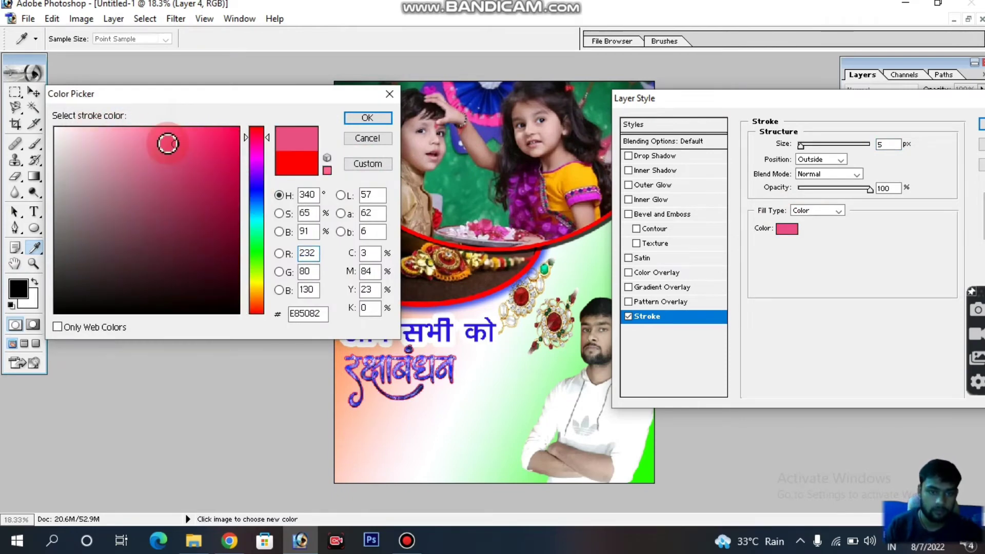
pyautogui.moveTo(168, 143); pyautogui.dragTo(224, 140)
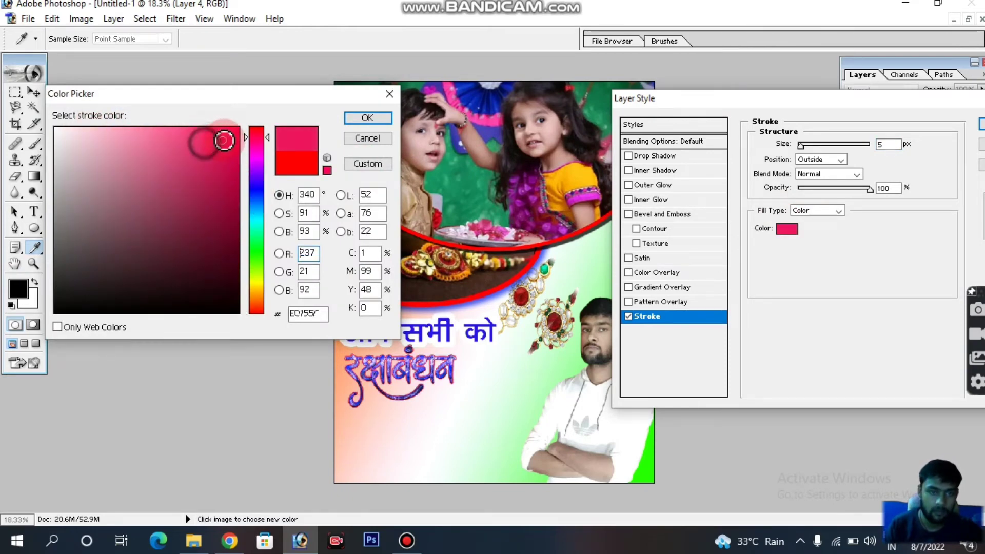
pyautogui.click(367, 118)
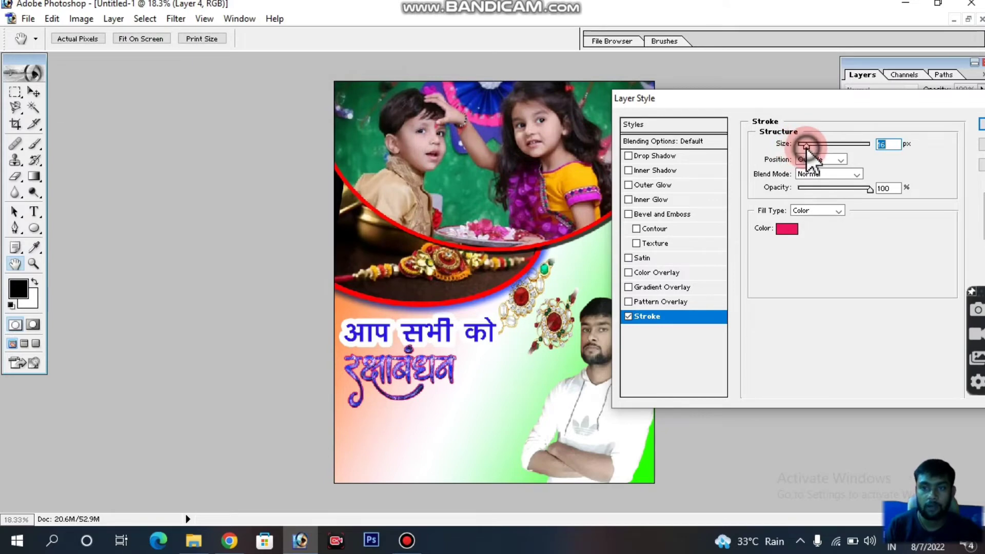
pyautogui.moveTo(807, 147); pyautogui.dragTo(807, 146)
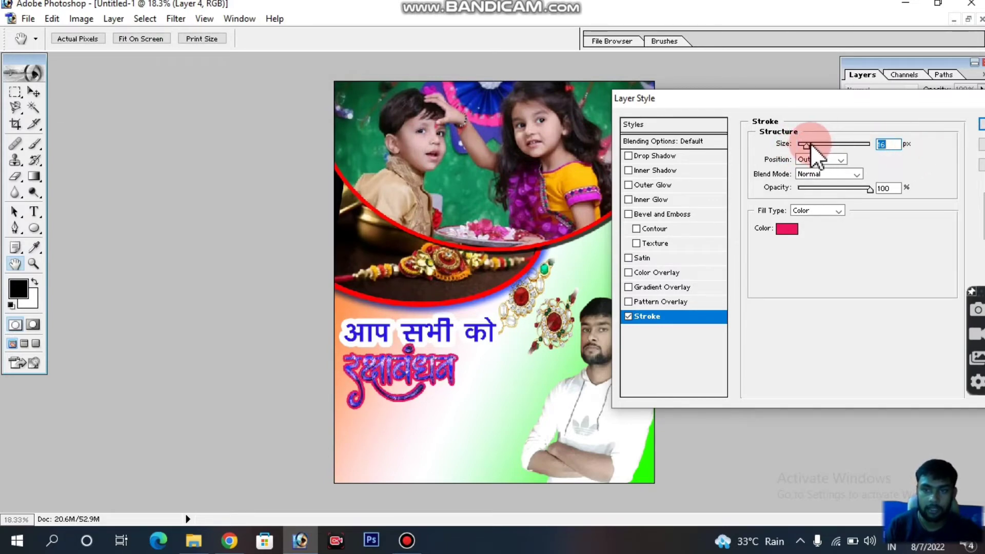
pyautogui.moveTo(808, 143); pyautogui.dragTo(805, 147)
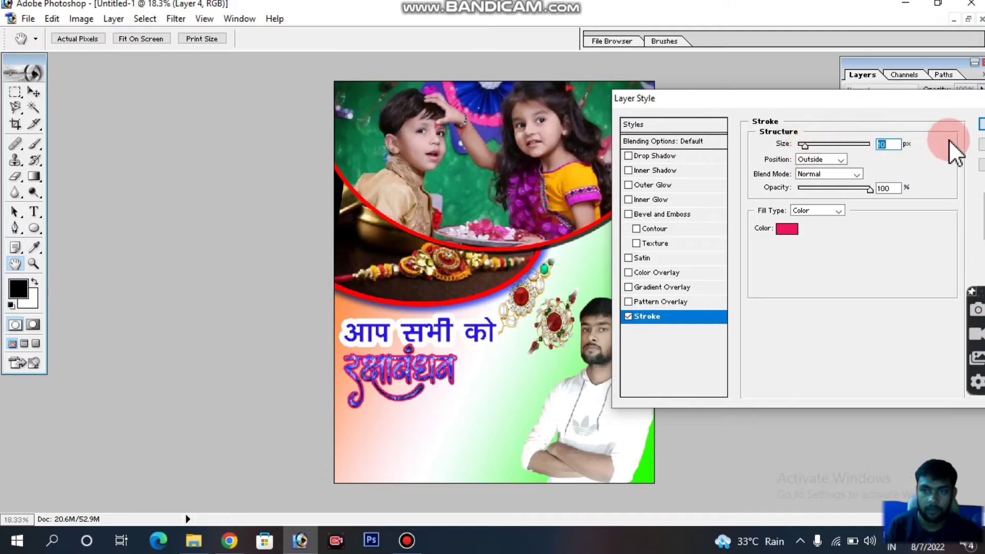
pyautogui.click(858, 158)
pyautogui.press('Return')
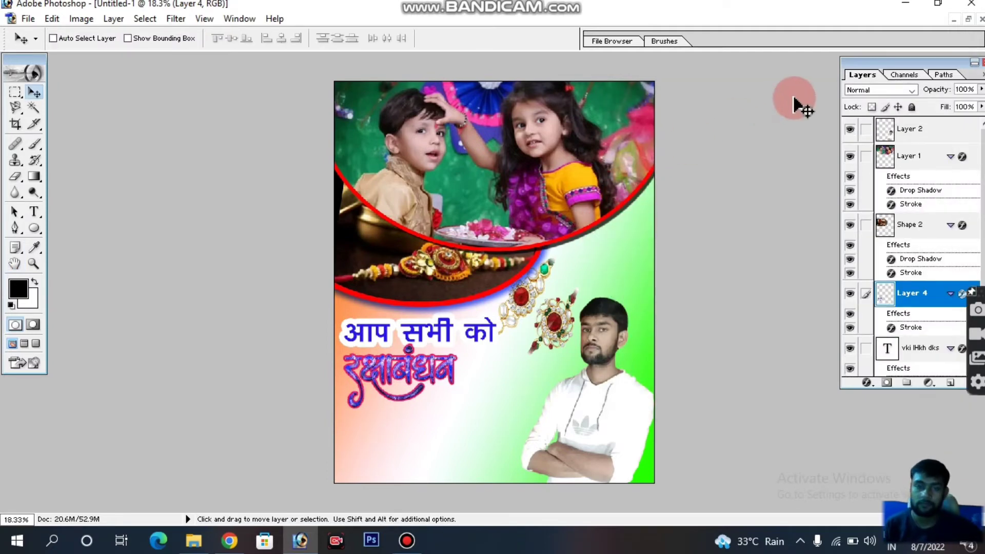
# Close the background-removed lettering file and open the greeting-card image beside the poster.
pyautogui.click(933, 102)
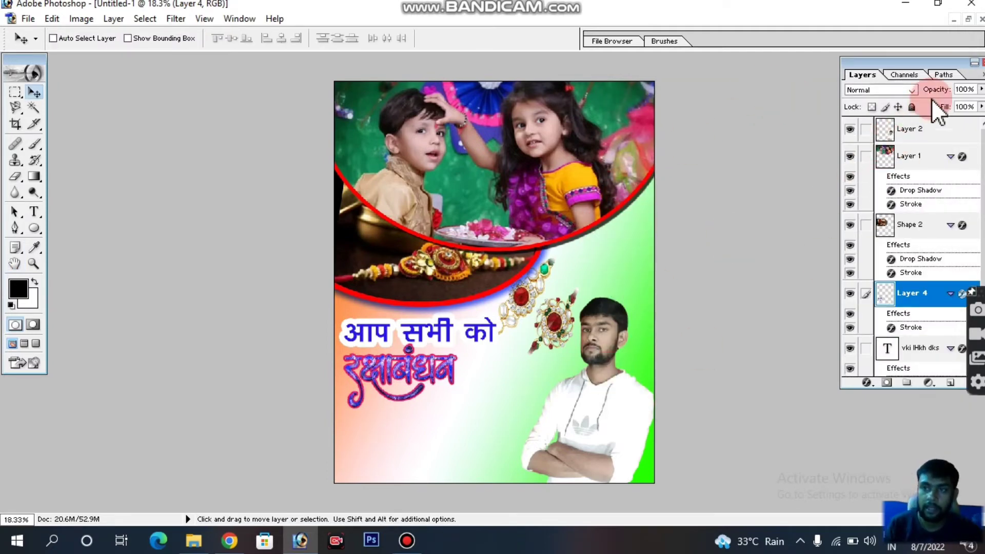
pyautogui.click(969, 20)
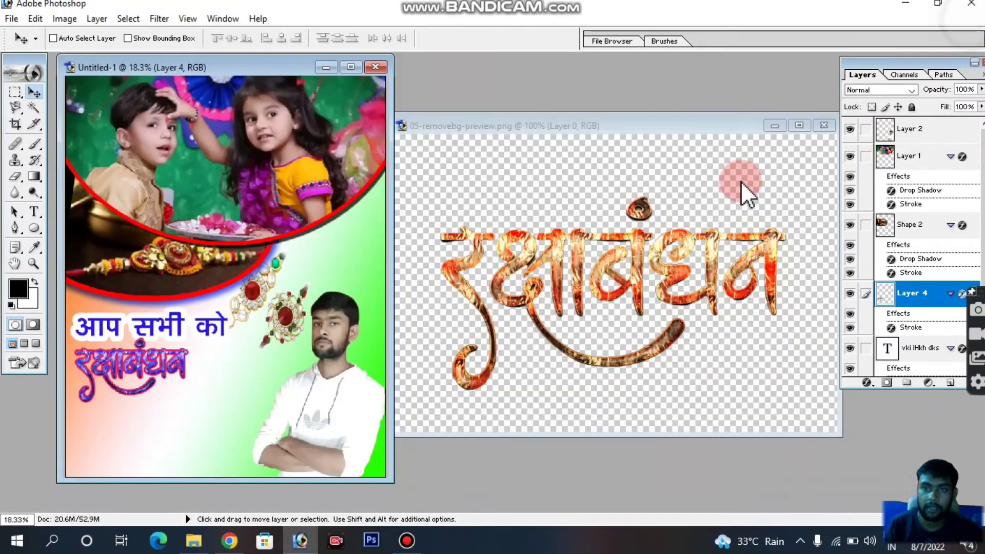
pyautogui.click(825, 126)
pyautogui.doubleClick(687, 156)
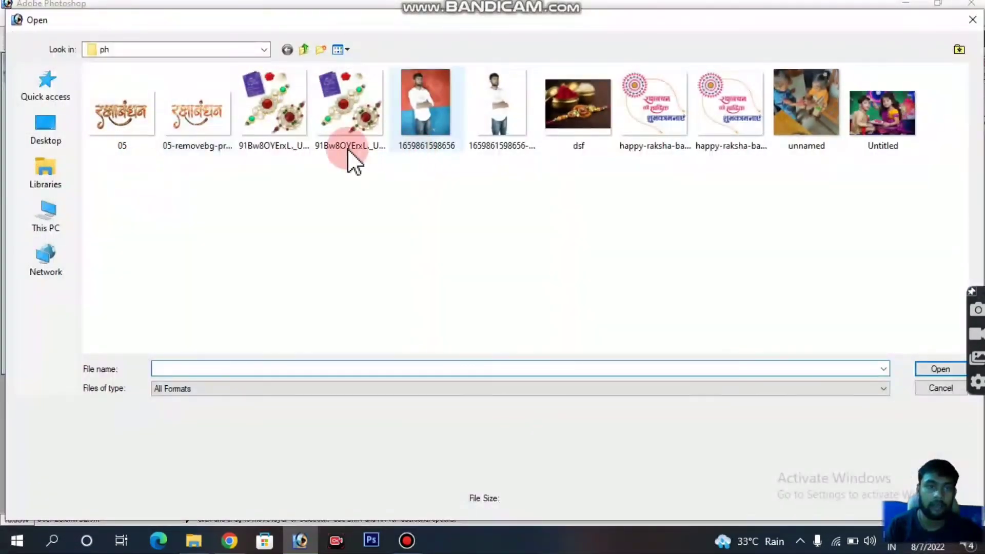
pyautogui.doubleClick(652, 100)
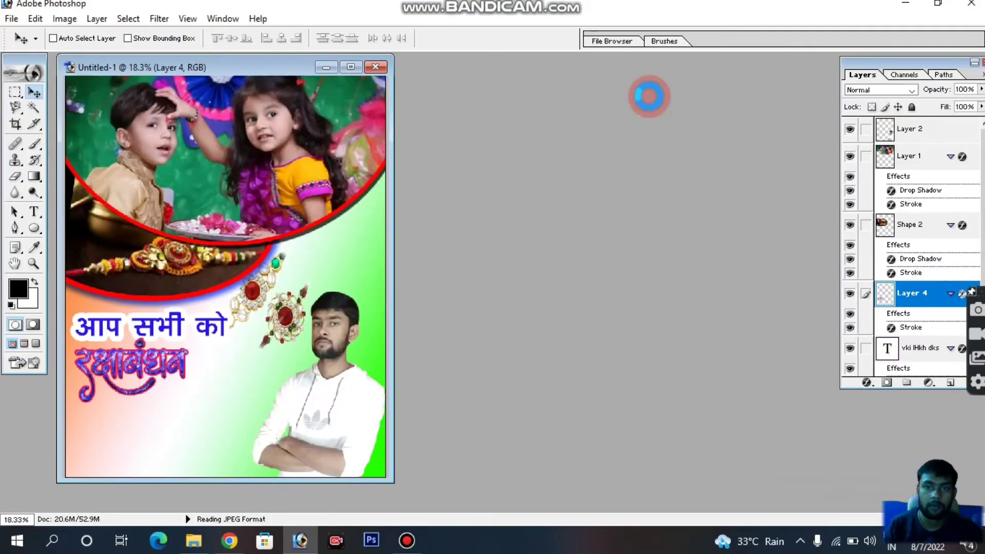
pyautogui.moveTo(341, 106)
pyautogui.mouseDown()
pyautogui.moveTo(320, 108)
pyautogui.moveTo(614, 100)
pyautogui.mouseUp()
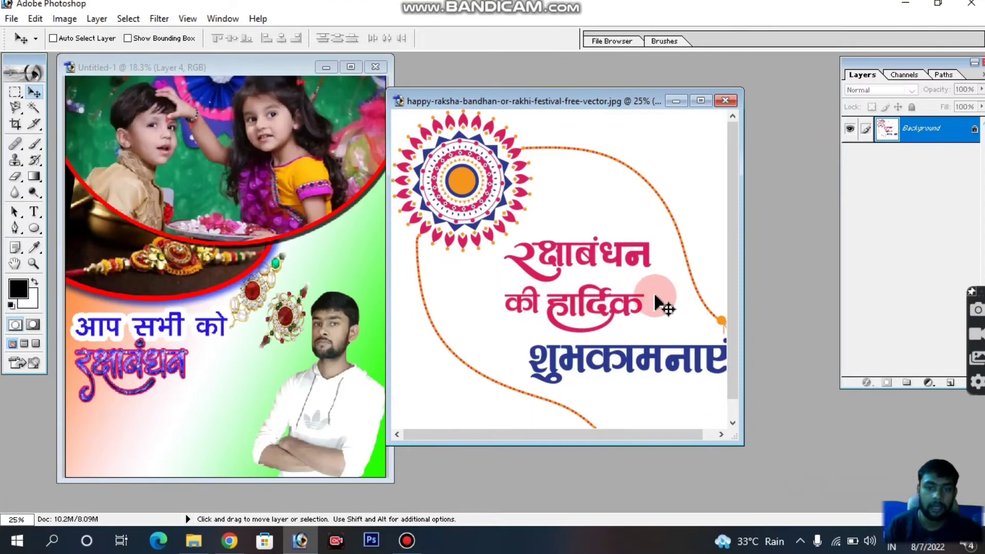
# Marquee-select the की हार्दिक phrase and drag it into the poster.
pyautogui.click(15, 93)
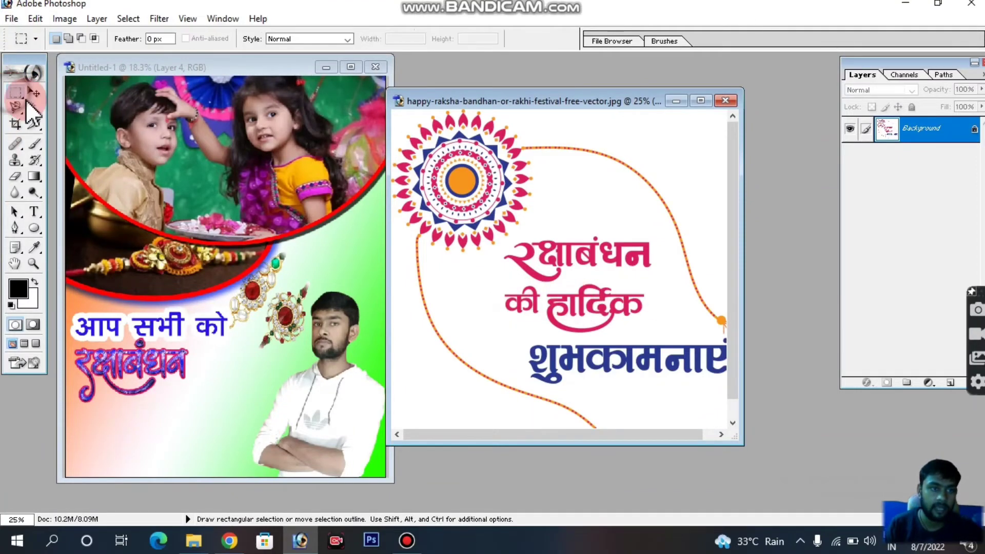
pyautogui.moveTo(500, 283); pyautogui.dragTo(654, 333)
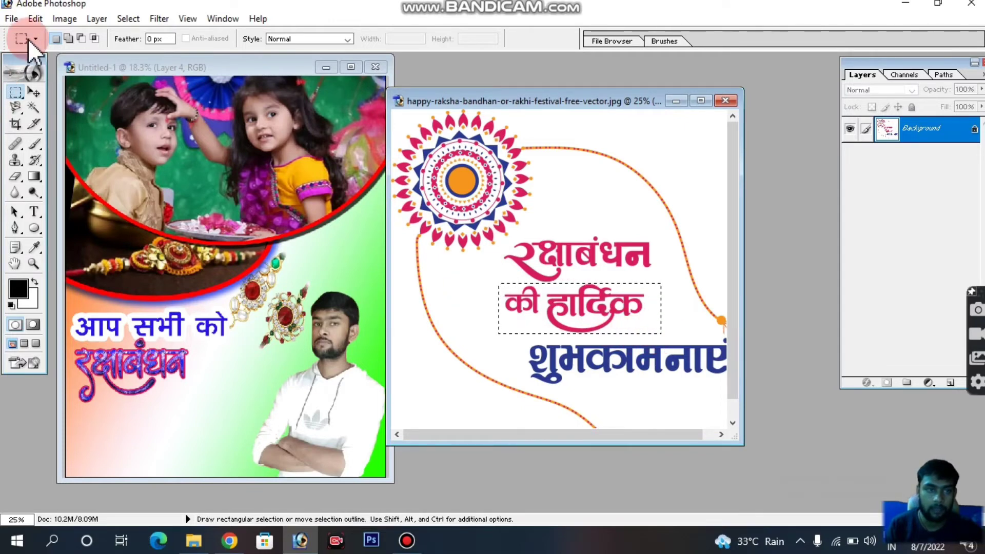
pyautogui.click(34, 92)
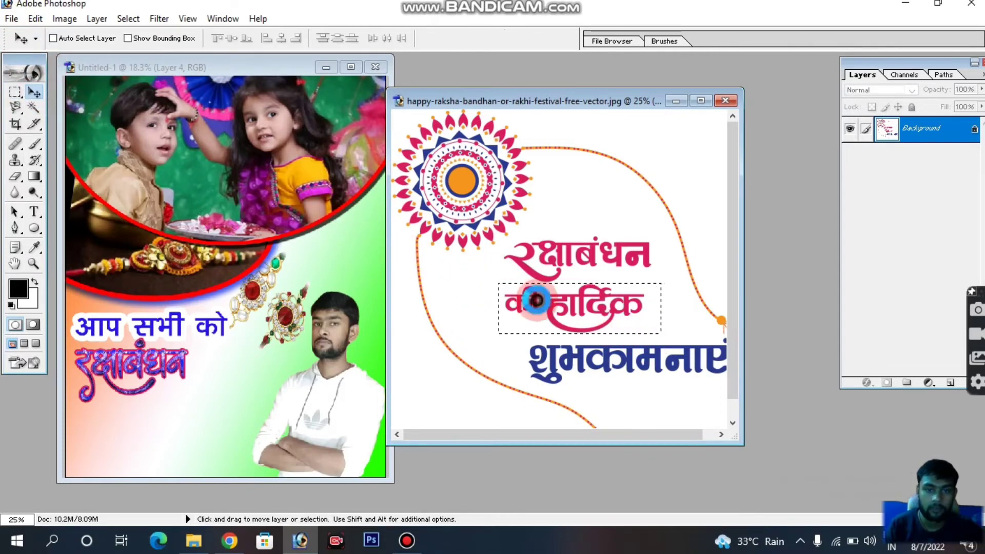
pyautogui.moveTo(470, 285); pyautogui.dragTo(246, 382)
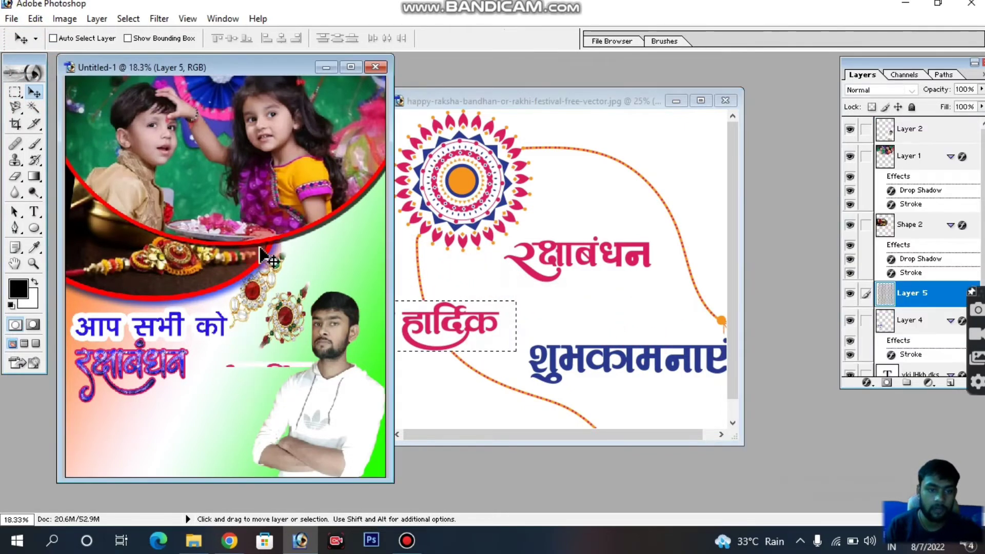
# Place की हार्दिक beneath रक्षाबंधन and enlarge it slightly.
pyautogui.click(351, 67)
pyautogui.hotkey('ctrl', 't')
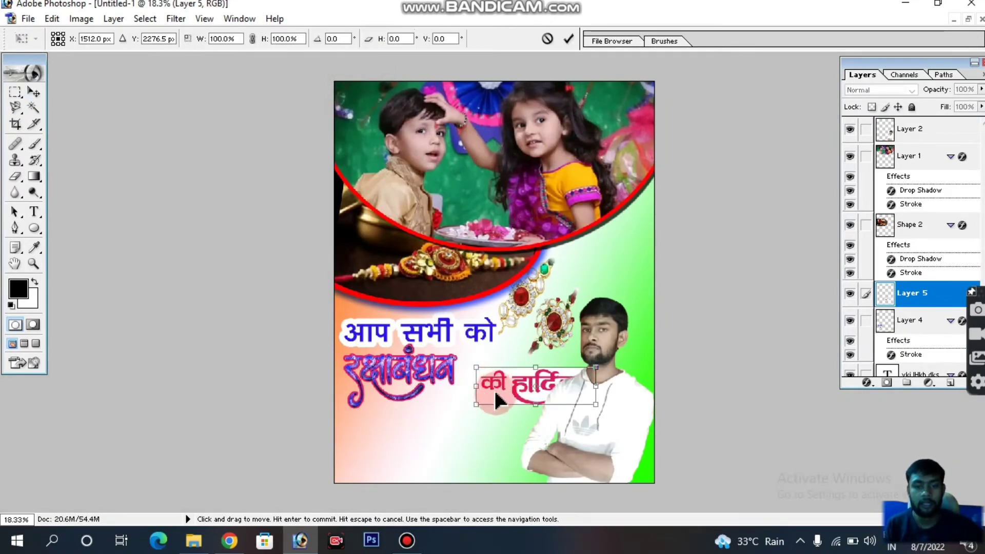
pyautogui.moveTo(483, 400); pyautogui.dragTo(424, 423)
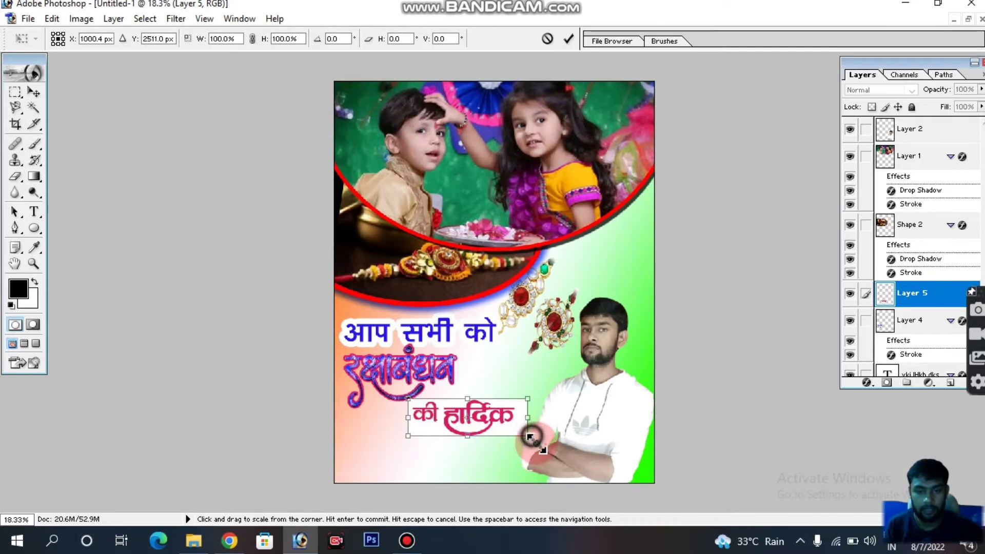
pyautogui.moveTo(528, 436); pyautogui.dragTo(546, 454)
pyautogui.press('Return')
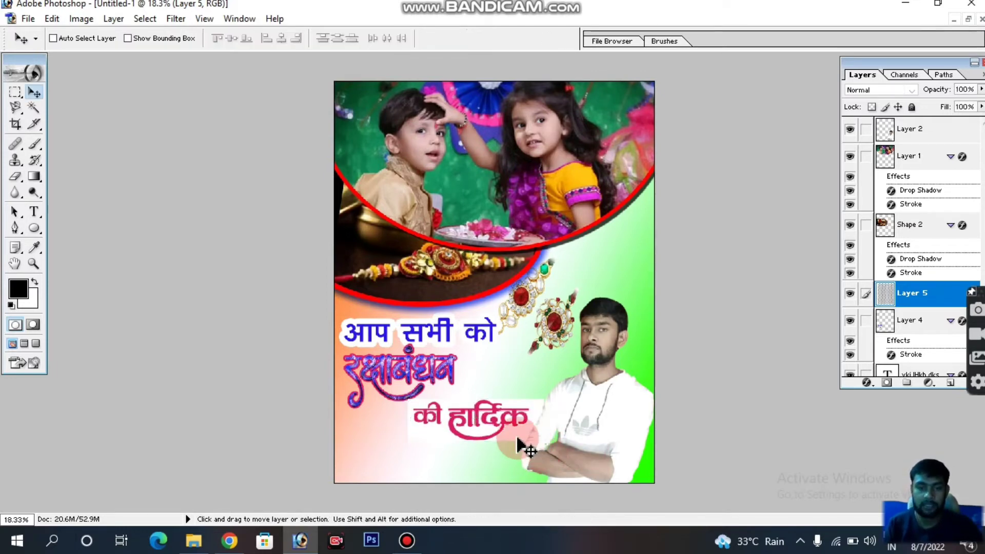
# Magic Wand-select the white background around the की हार्दिक lettering.
pyautogui.click(38, 111)
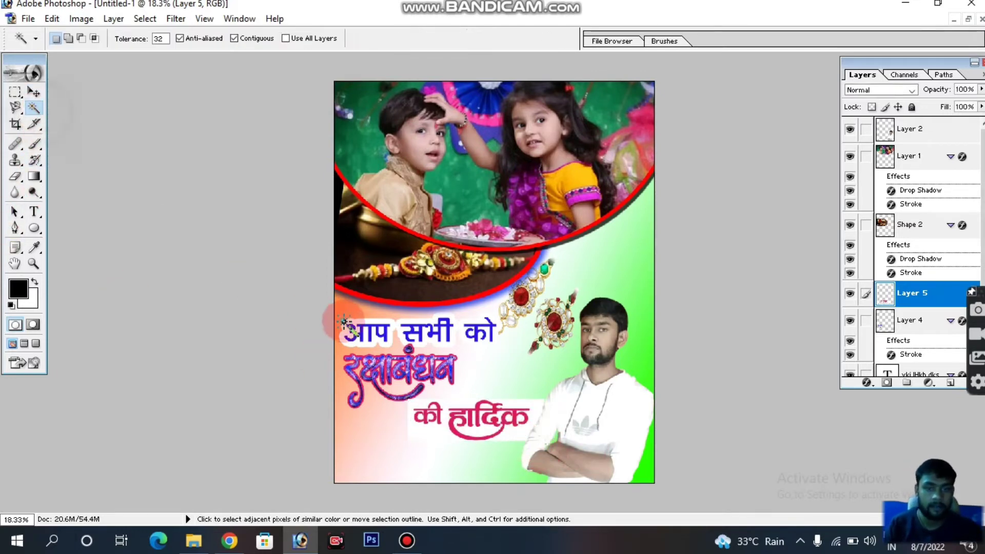
pyautogui.click(531, 410)
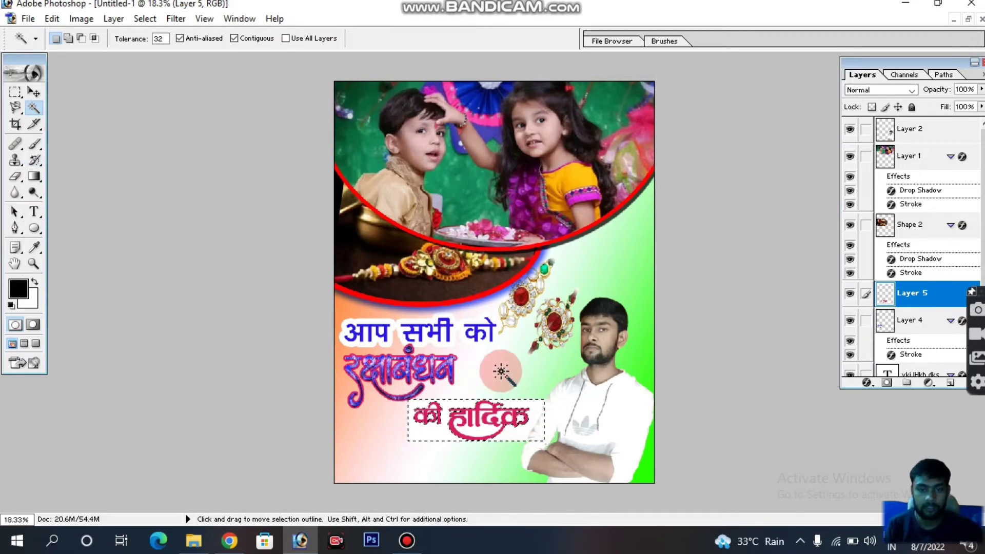
pyautogui.hotkey('ctrl', '+')
pyautogui.hotkey('ctrl', '+')
pyautogui.hotkey('ctrl', '+')
pyautogui.hotkey('ctrl', '+')
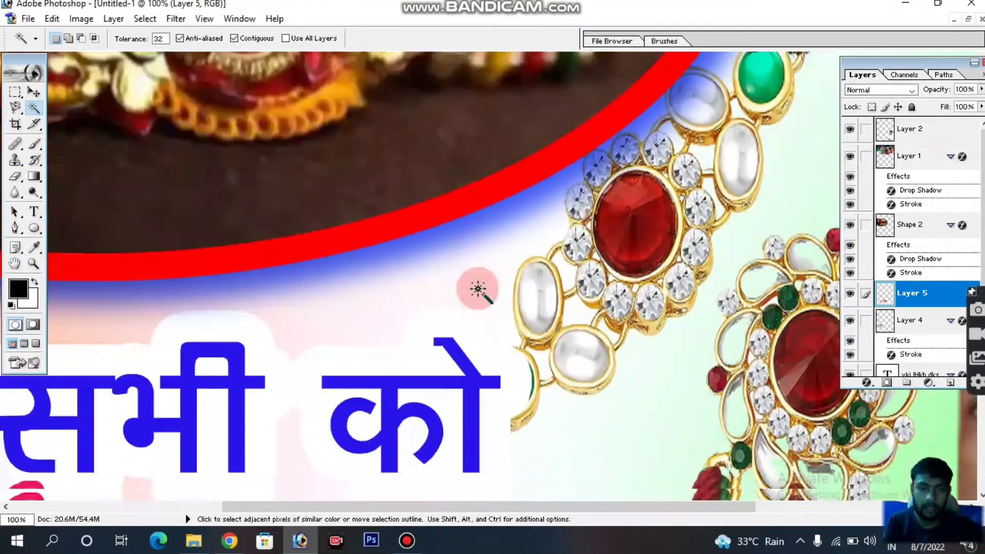
pyautogui.moveTo(478, 289); pyautogui.dragTo(475, 216)
pyautogui.moveTo(493, 358); pyautogui.dragTo(490, 329)
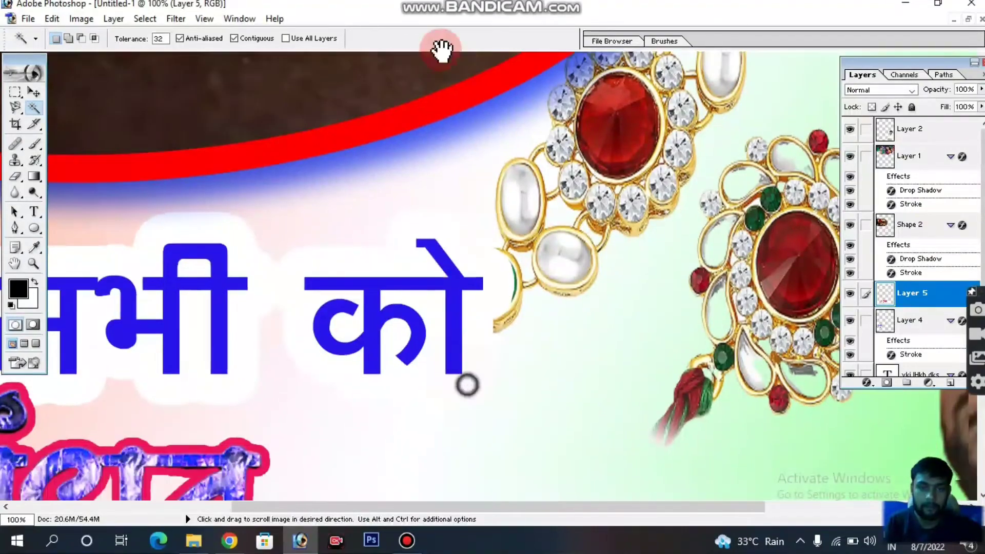
pyautogui.moveTo(467, 383)
pyautogui.mouseDown()
pyautogui.moveTo(469, 154)
pyautogui.moveTo(512, 197)
pyautogui.mouseUp()
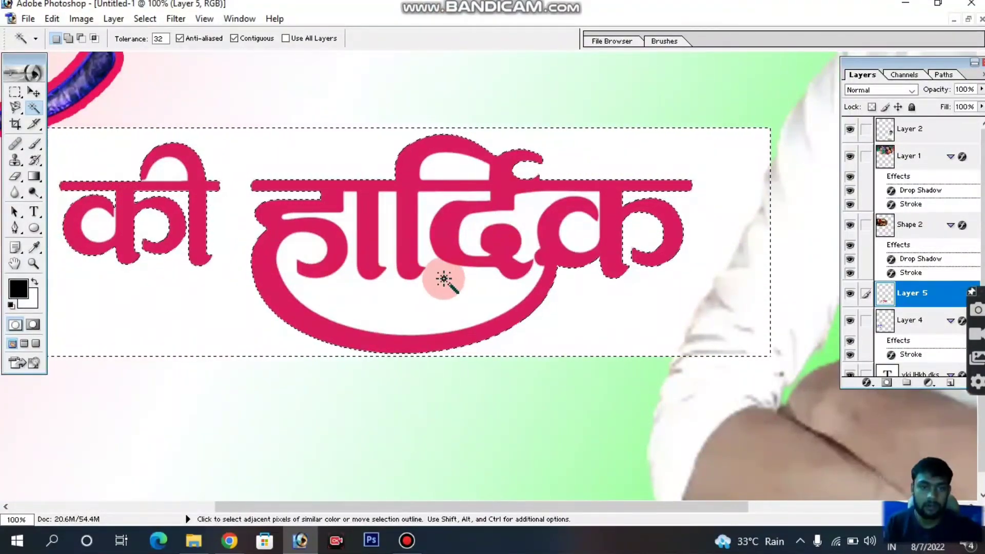
# Add the white gaps inside the letters to the selection and delete all the white.
pyautogui.keyDown('shift'); pyautogui.click(420, 287); pyautogui.keyUp('shift')
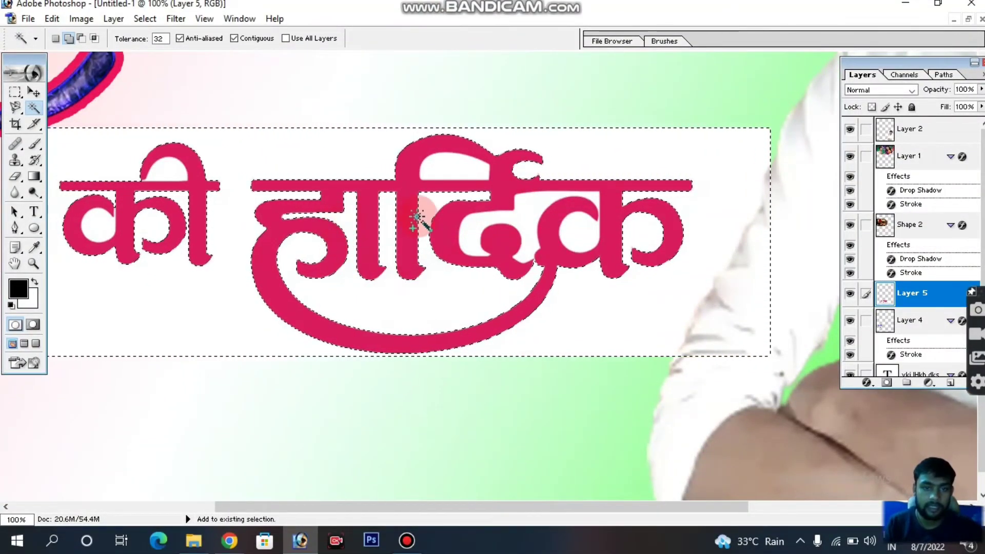
pyautogui.click(512, 226)
pyautogui.click(580, 231)
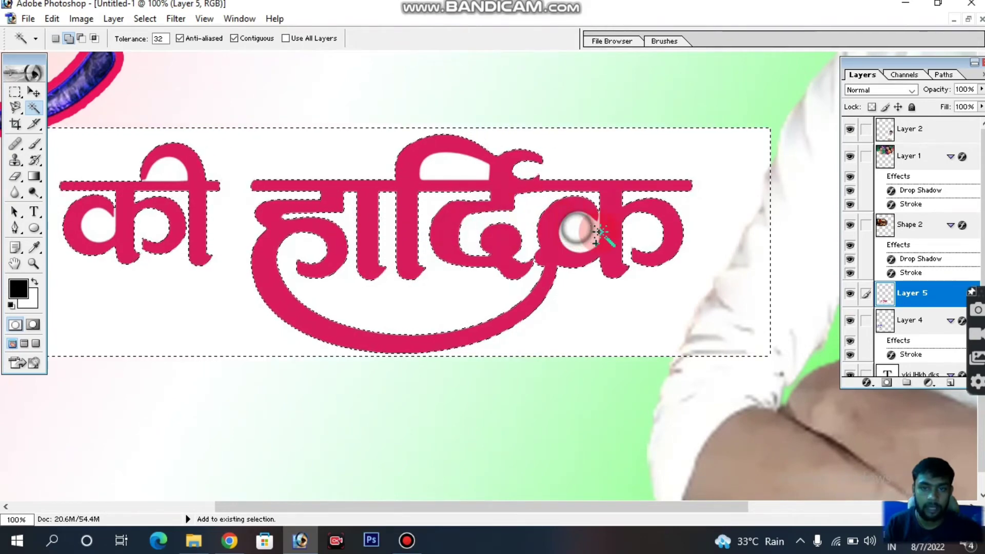
pyautogui.click(644, 235)
pyautogui.click(279, 211)
pyautogui.click(98, 226)
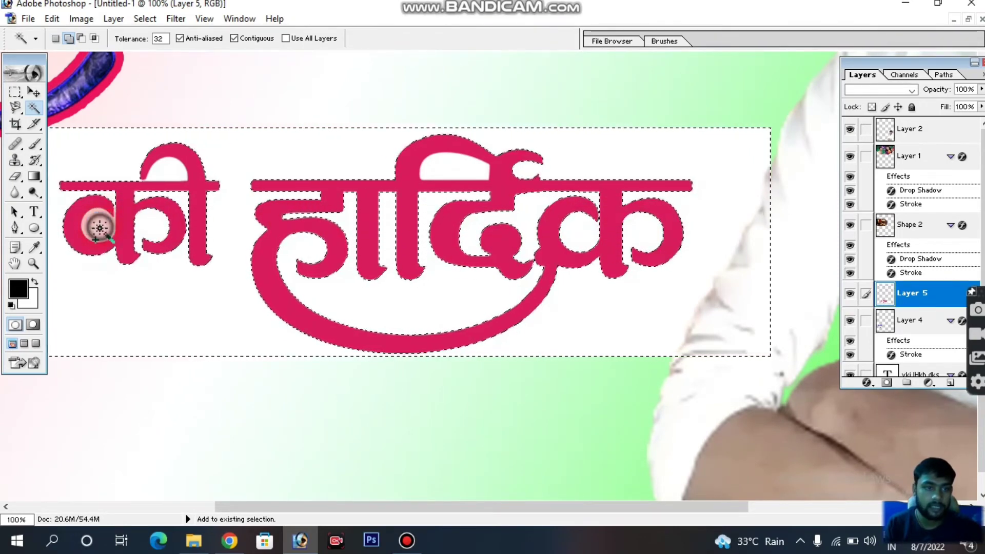
pyautogui.click(235, 231)
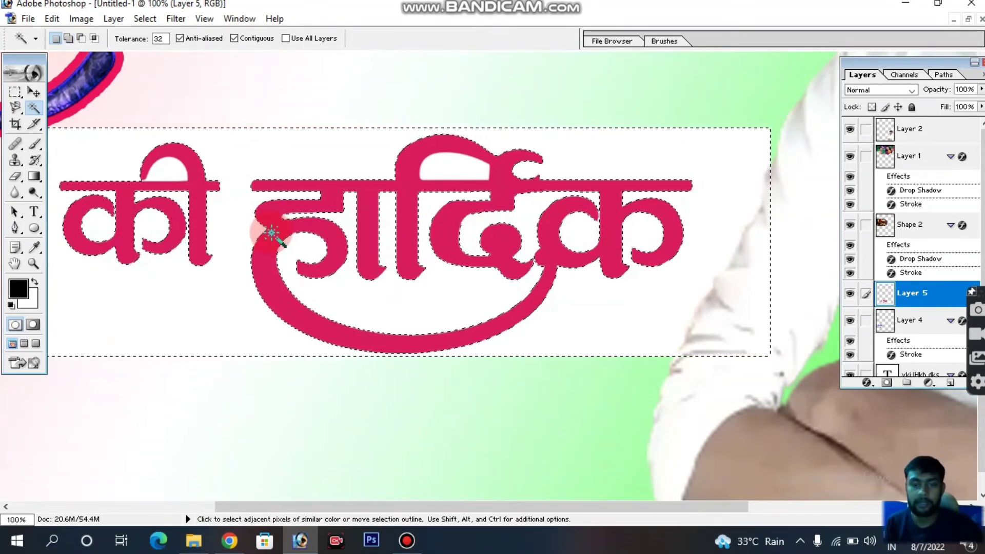
pyautogui.press('Delete')
# Deselect and bring up the layer effects list for की हार्दिक.
pyautogui.click(454, 201)
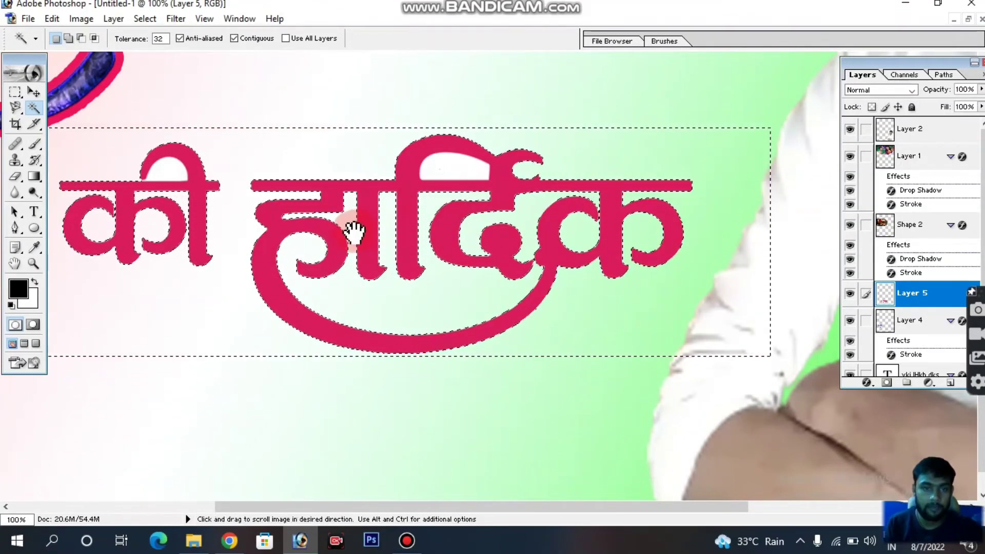
pyautogui.moveTo(352, 226); pyautogui.dragTo(467, 241)
pyautogui.click(419, 219)
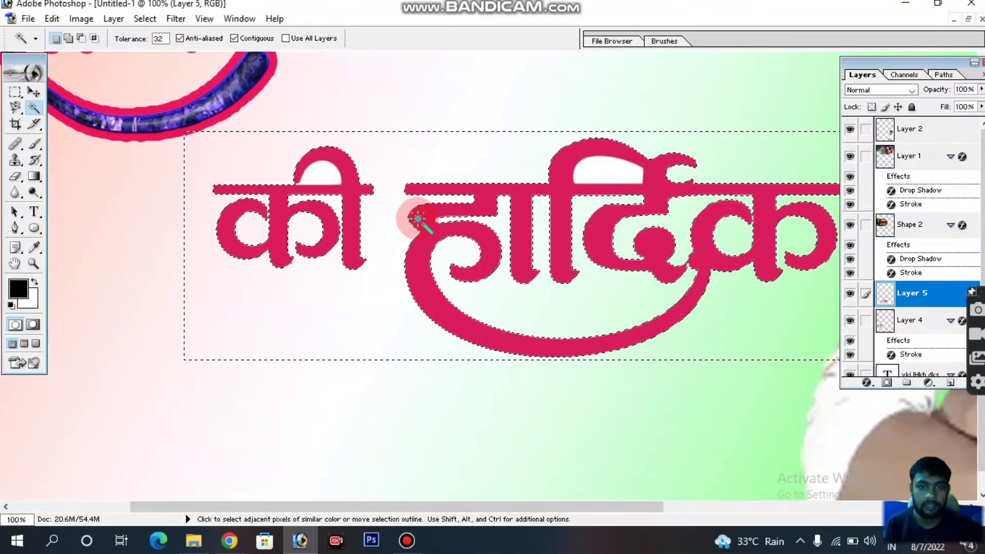
pyautogui.hotkey('ctrl', 'd')
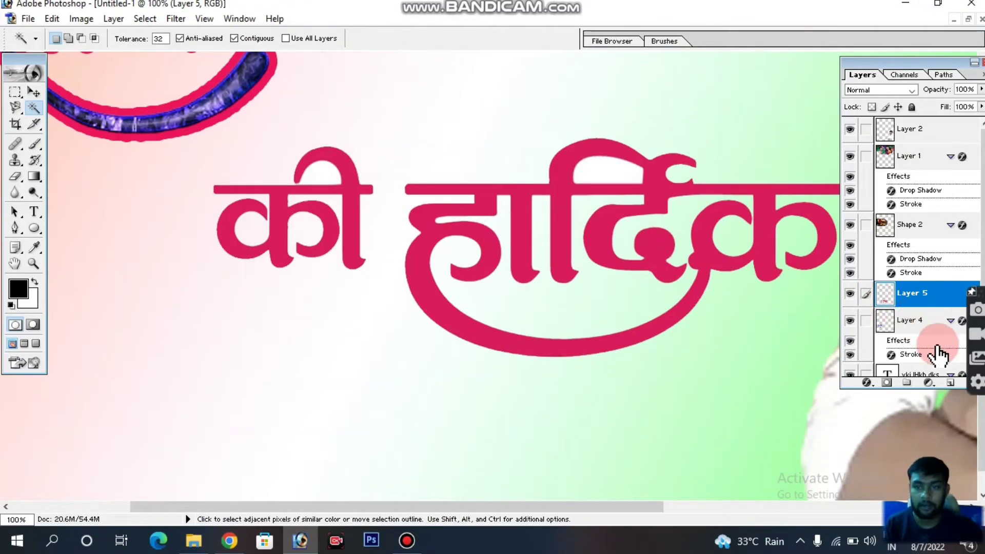
pyautogui.click(865, 377)
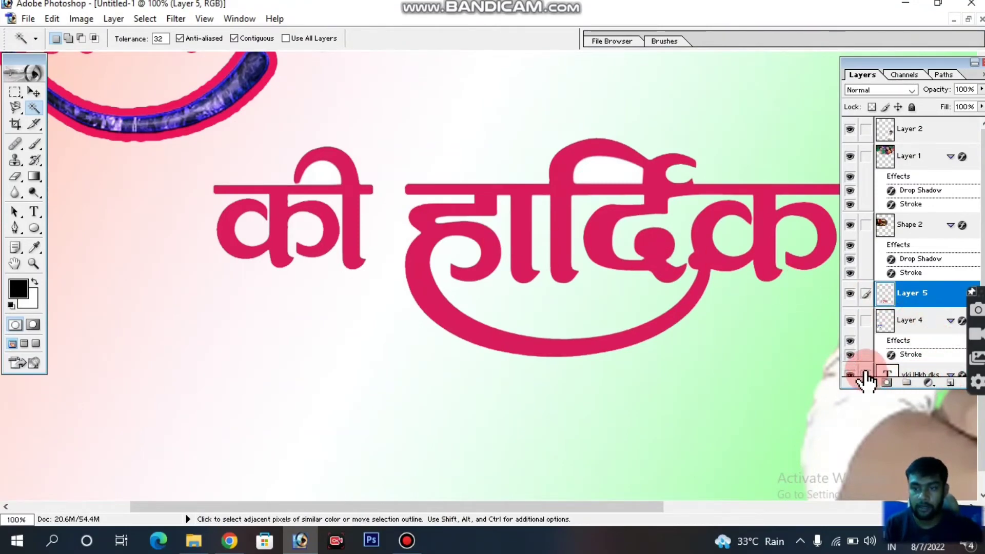
pyautogui.click(866, 380)
# Add a 16 px pure red (FF0000) stroke to the की हार्दिक lettering.
pyautogui.click(836, 353)
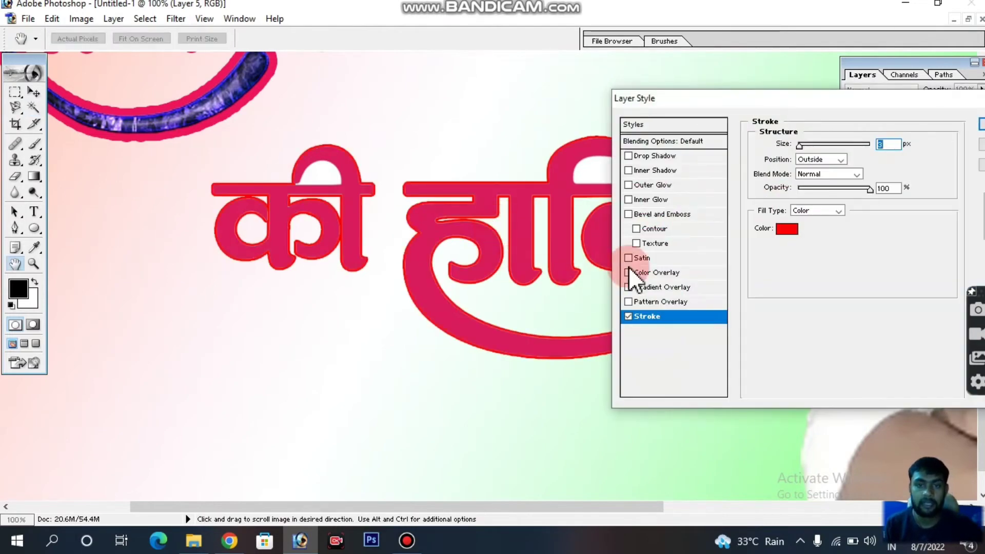
pyautogui.click(783, 228)
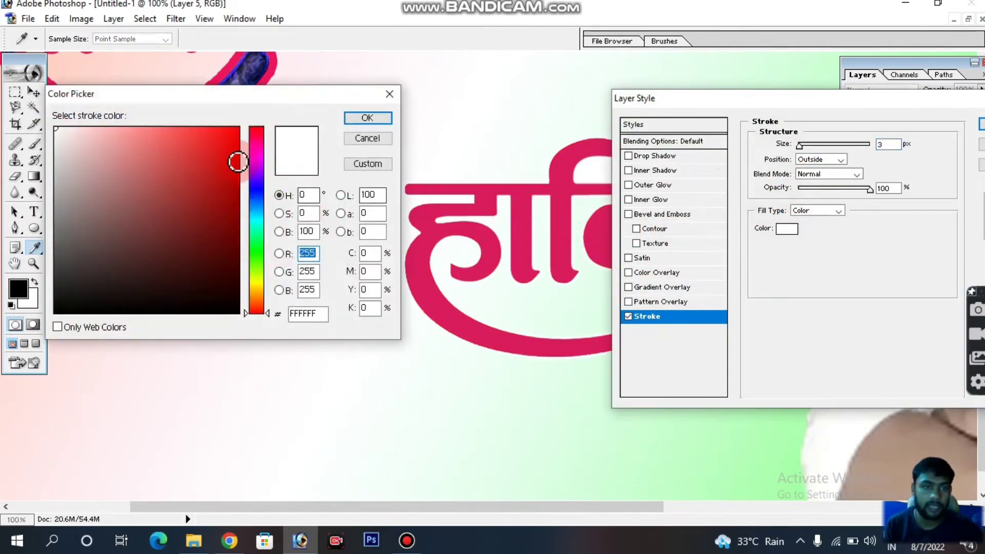
pyautogui.moveTo(237, 161); pyautogui.dragTo(241, 116)
pyautogui.click(347, 122)
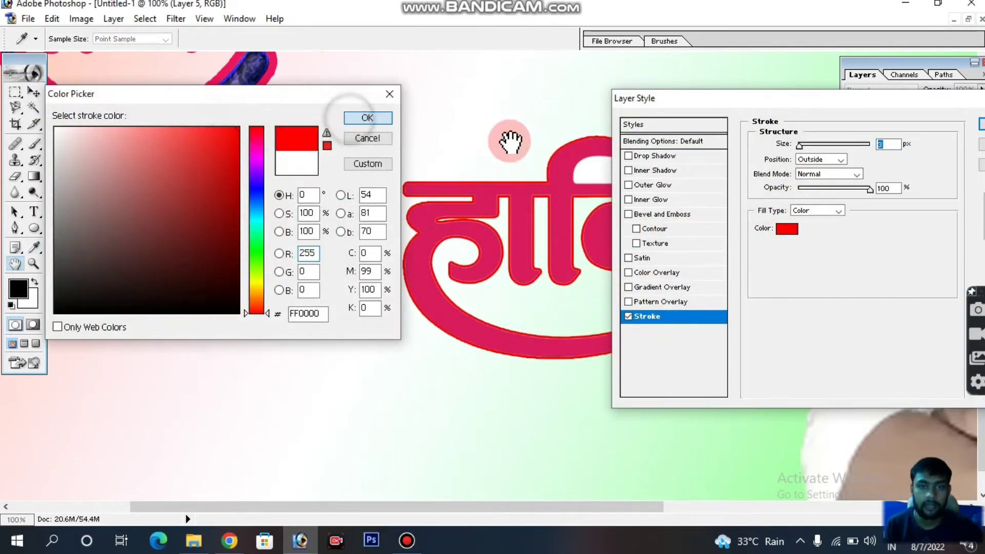
pyautogui.moveTo(802, 144); pyautogui.dragTo(806, 144)
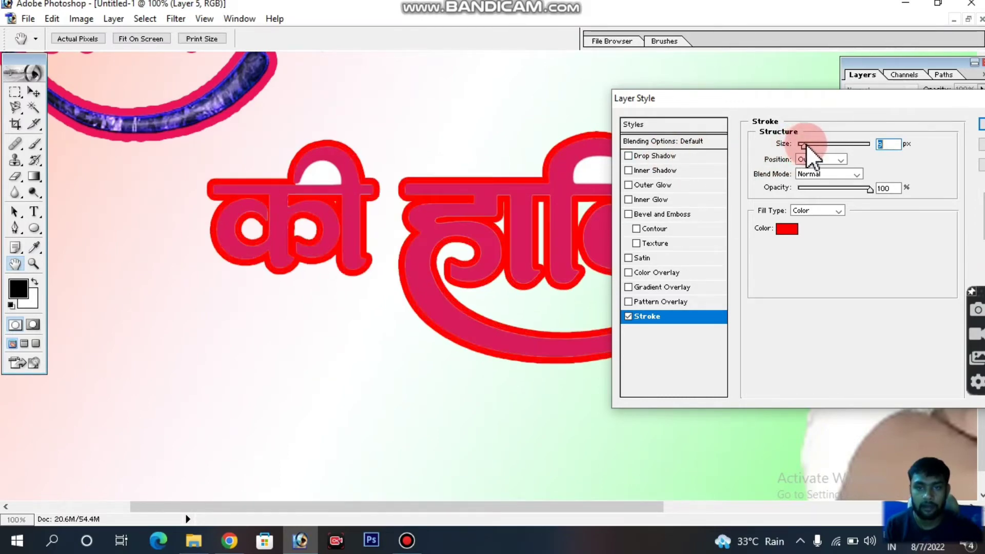
pyautogui.click(980, 127)
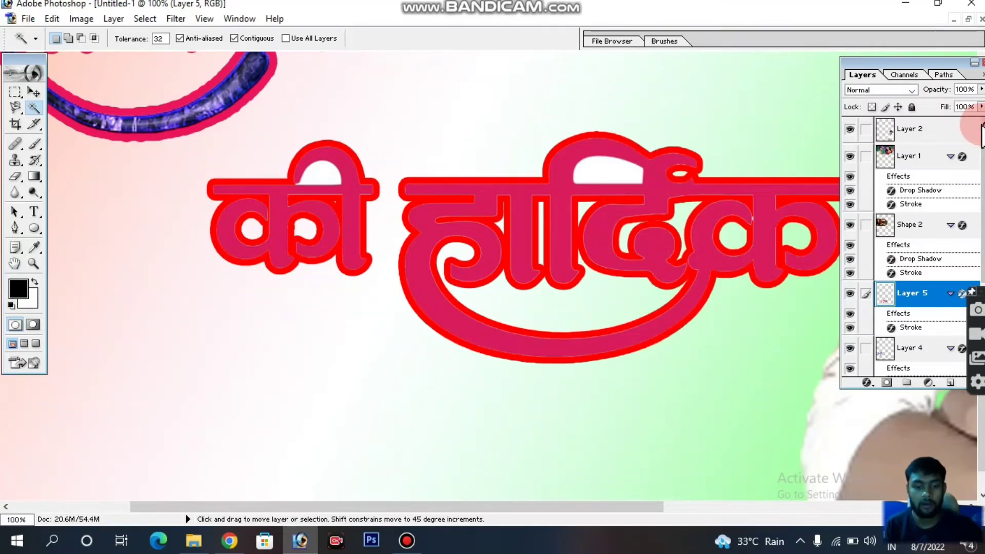
pyautogui.hotkey('ctrl', 'u')
# Shift the की हार्दिक fill's hue to -178 for teal, then zoom out to the full poster.
pyautogui.moveTo(612, 235); pyautogui.dragTo(539, 239)
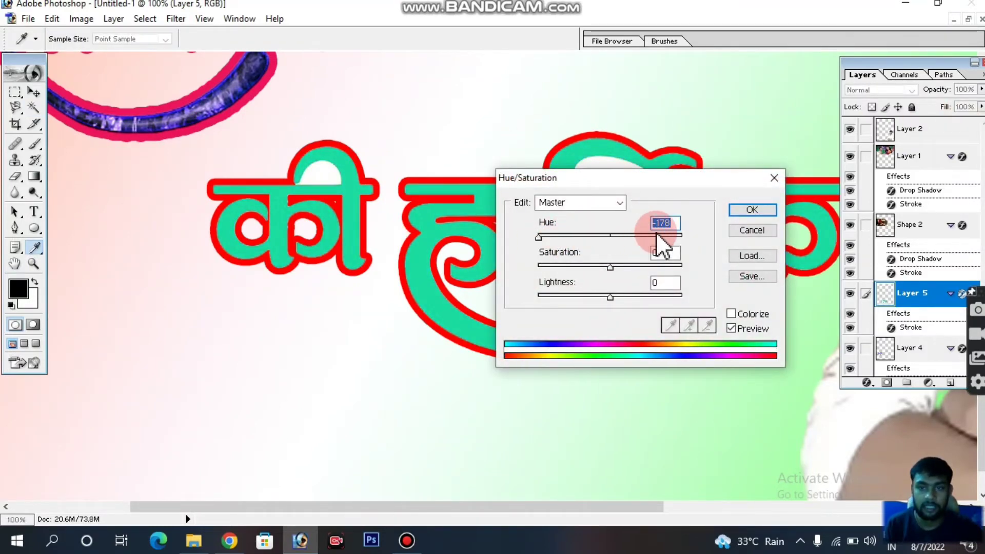
pyautogui.click(752, 210)
pyautogui.press('w')
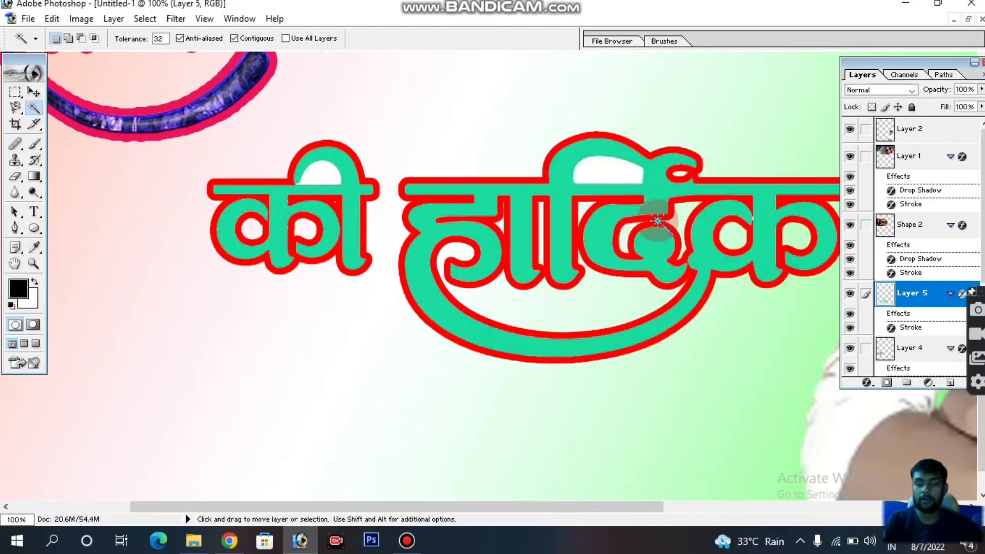
pyautogui.hotkey('ctrl', '-')
pyautogui.hotkey('ctrl', '-')
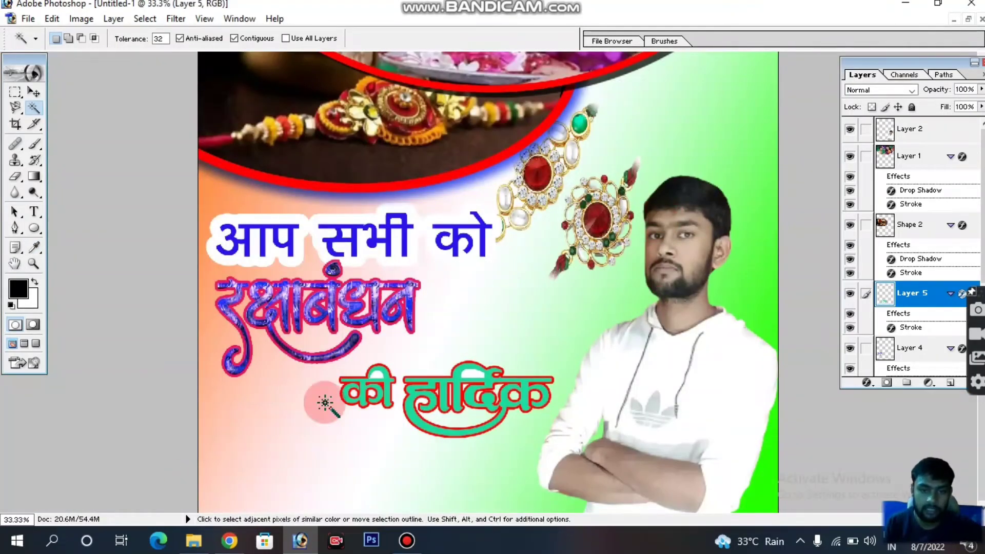
pyautogui.click(471, 377)
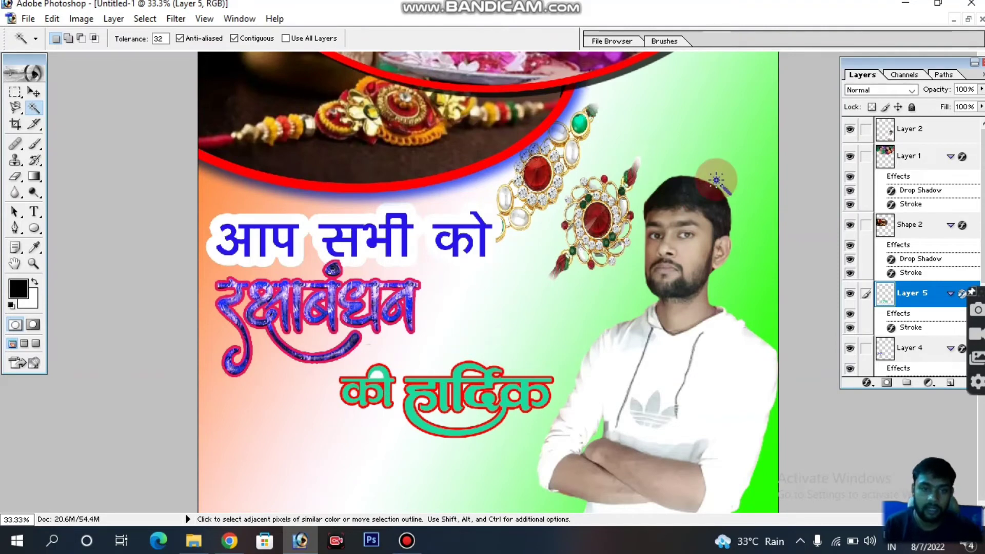
# Select the word शुभकामनाएं in the greeting image with a rectangular marquee.
pyautogui.click(967, 24)
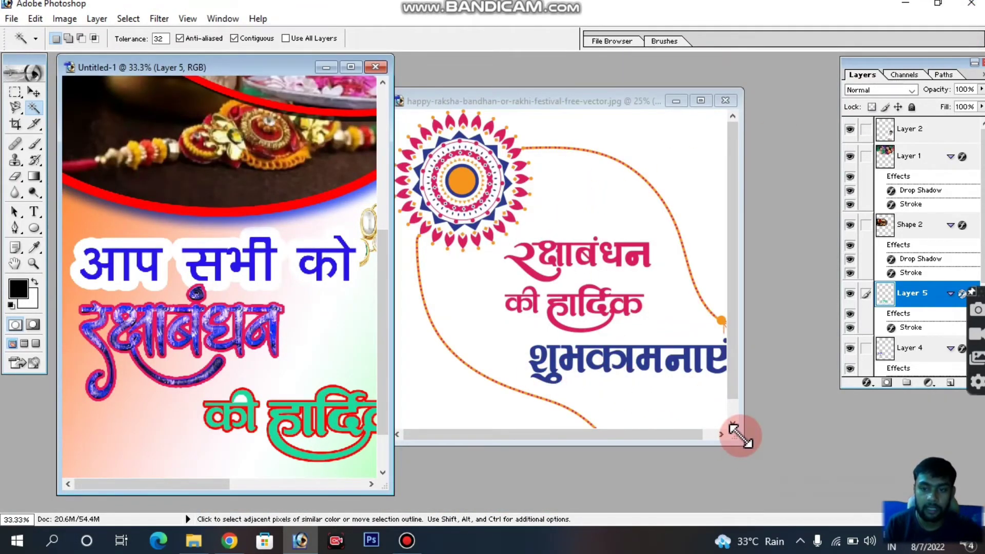
pyautogui.moveTo(739, 435); pyautogui.dragTo(843, 496)
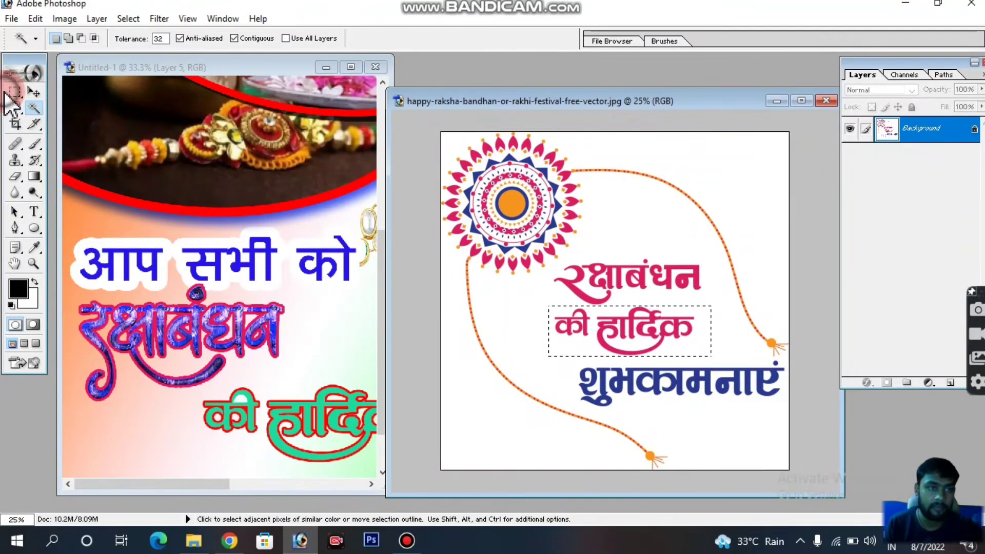
pyautogui.click(14, 92)
pyautogui.click(690, 430)
pyautogui.click(581, 372)
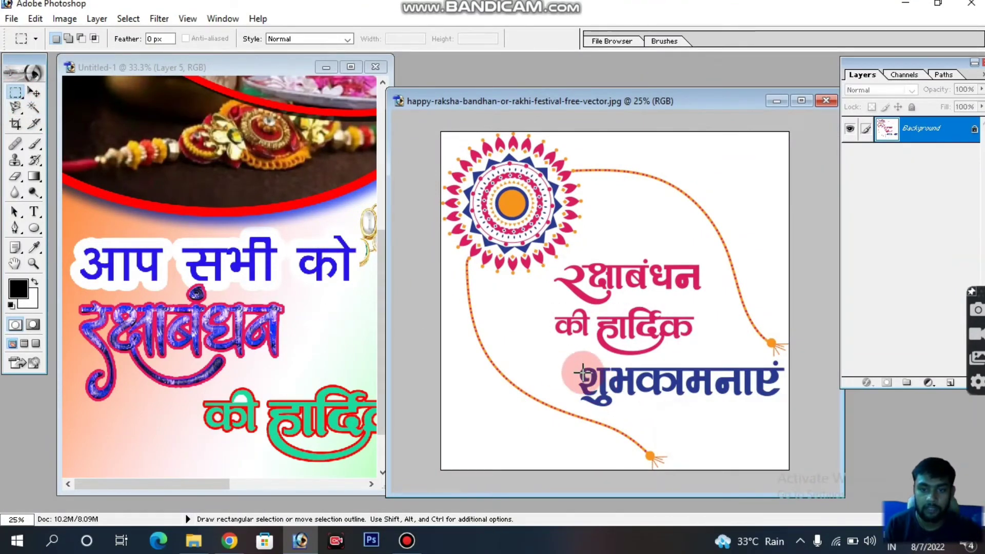
pyautogui.moveTo(577, 362); pyautogui.dragTo(792, 416)
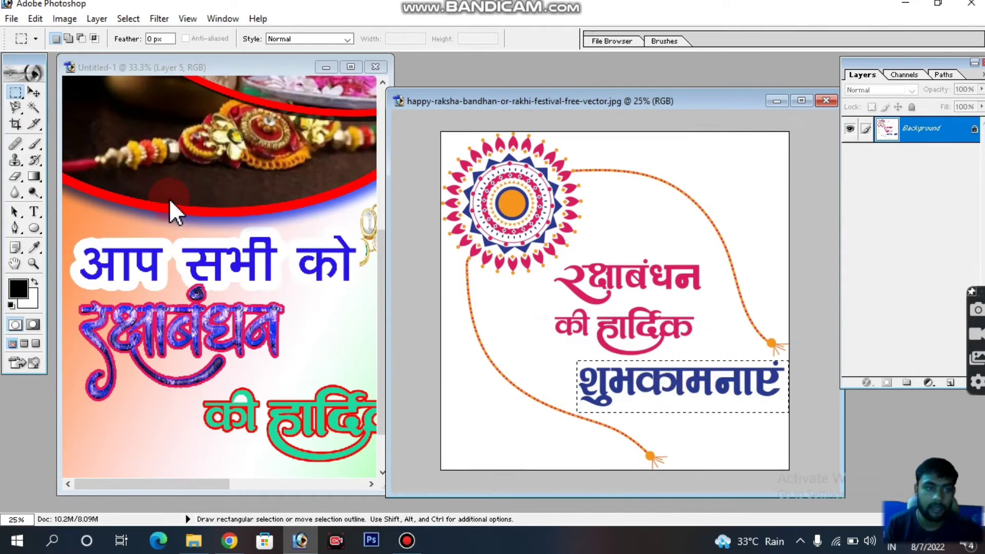
# Drag शुभकामनाएं into the poster and position it below की हार्दिक.
pyautogui.click(34, 93)
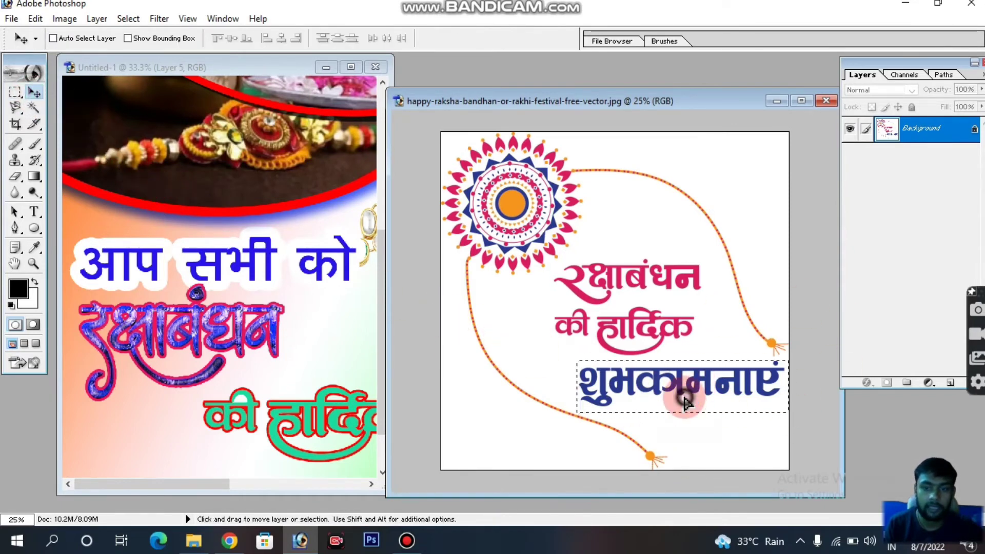
pyautogui.moveTo(682, 402); pyautogui.dragTo(261, 431)
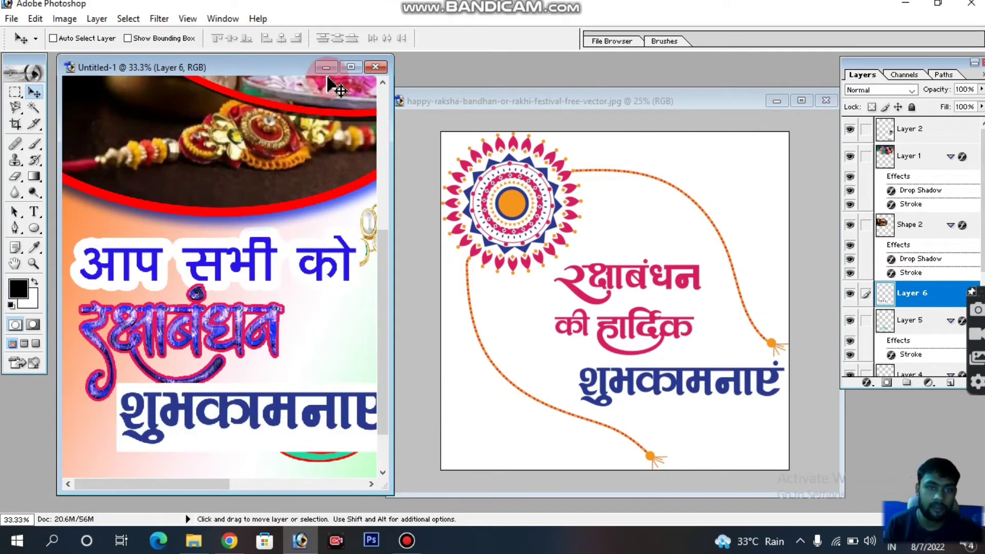
pyautogui.click(351, 66)
pyautogui.moveTo(379, 407); pyautogui.dragTo(351, 490)
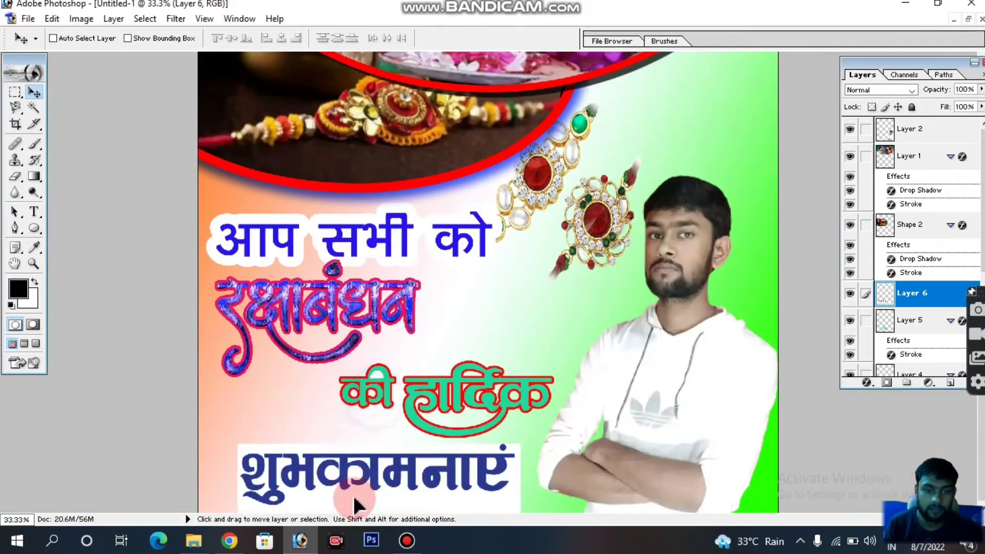
pyautogui.click(33, 107)
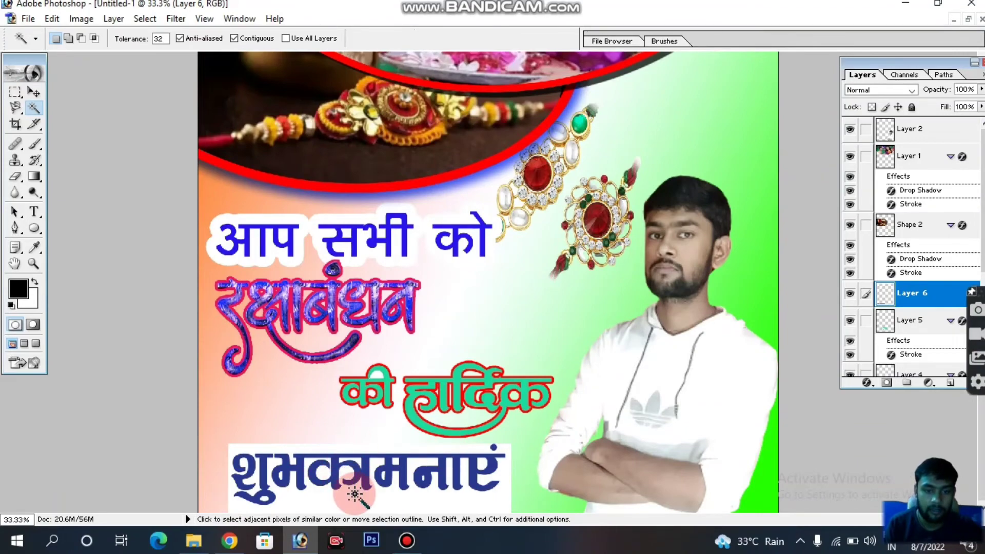
# Zoom in on the bottom greeting and Magic Wand-select its blue letters.
pyautogui.hotkey('ctrl', '+')
pyautogui.hotkey('ctrl', '+')
pyautogui.hotkey('ctrl', '+')
pyautogui.hotkey('ctrl', '+')
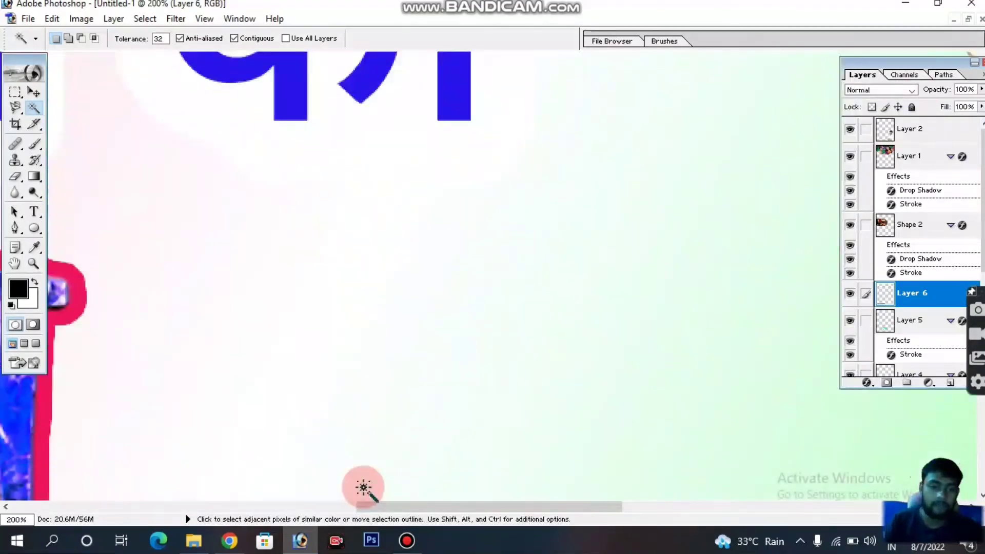
pyautogui.moveTo(460, 251); pyautogui.dragTo(517, 204)
pyautogui.moveTo(513, 446)
pyautogui.mouseDown()
pyautogui.moveTo(513, 257)
pyautogui.moveTo(575, 154)
pyautogui.mouseUp()
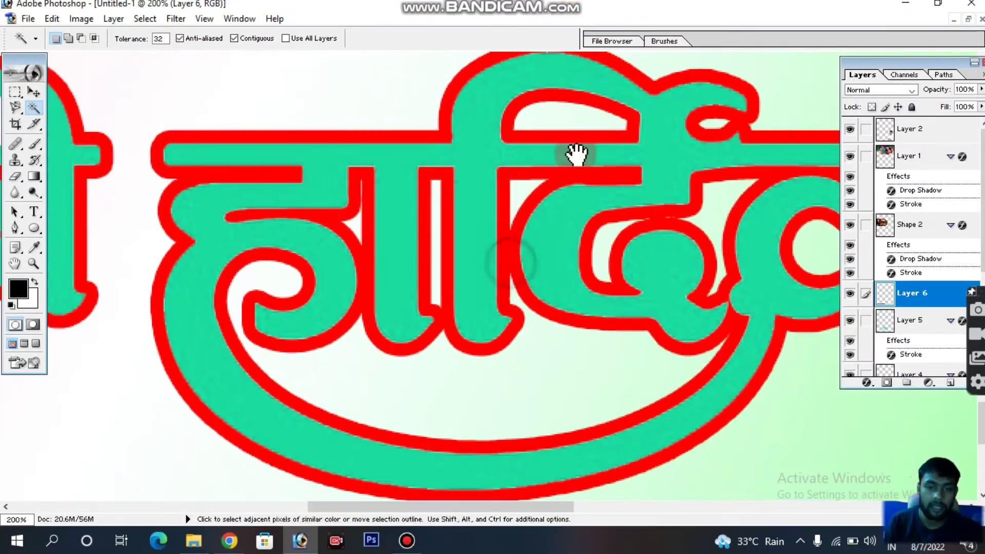
pyautogui.moveTo(567, 190); pyautogui.dragTo(570, 123)
pyautogui.moveTo(568, 371); pyautogui.dragTo(568, 143)
pyautogui.moveTo(620, 268); pyautogui.dragTo(620, 165)
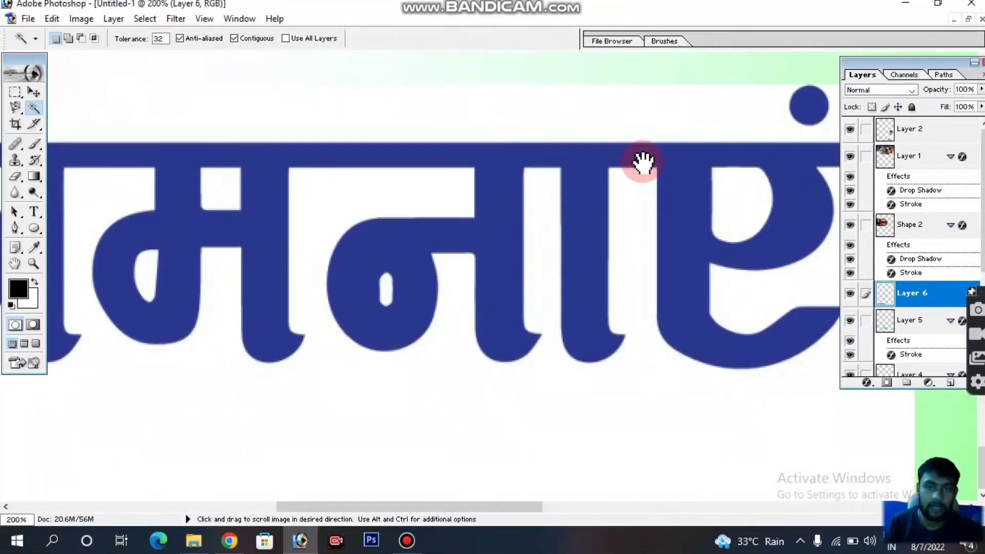
pyautogui.moveTo(500, 194); pyautogui.dragTo(515, 220)
pyautogui.click(518, 224)
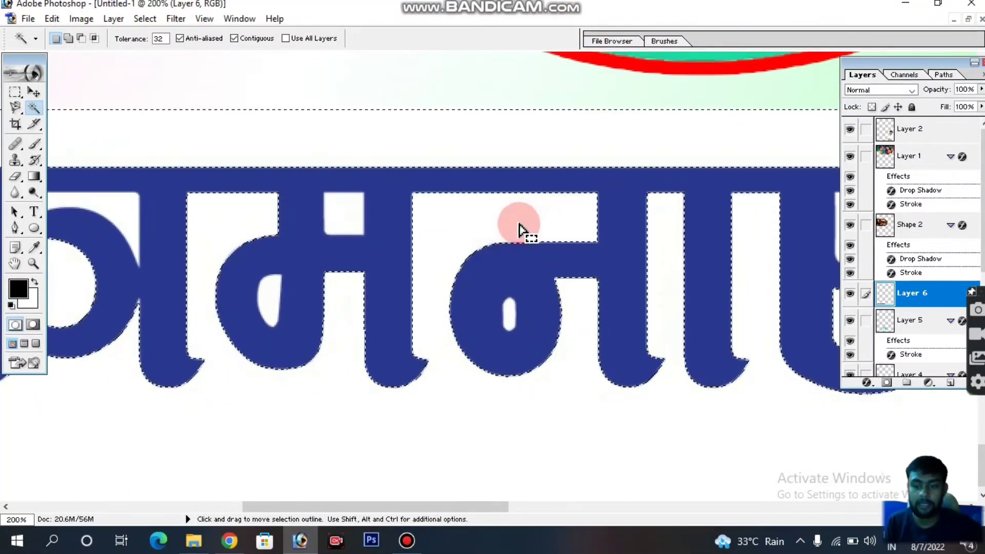
pyautogui.moveTo(268, 226); pyautogui.dragTo(724, 228)
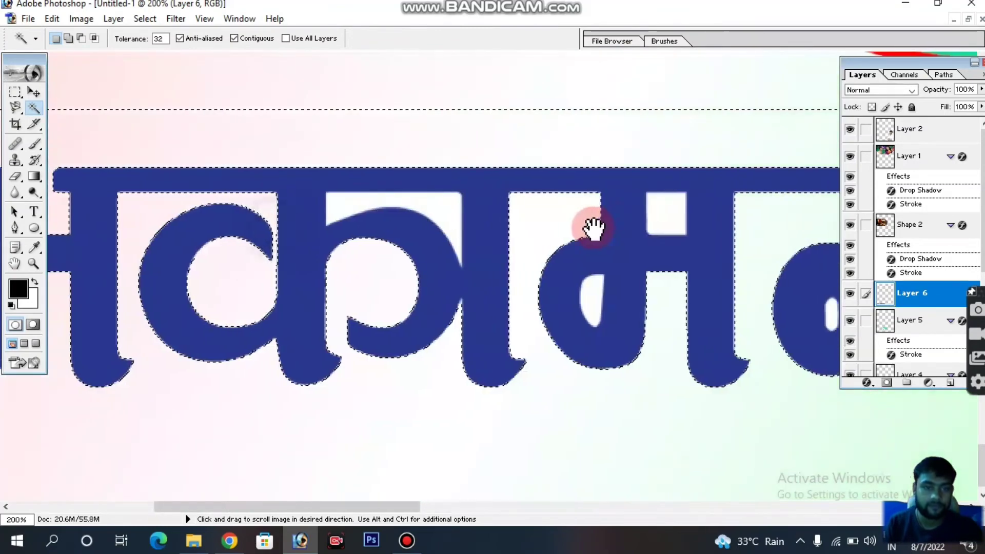
pyautogui.moveTo(367, 264); pyautogui.dragTo(521, 270)
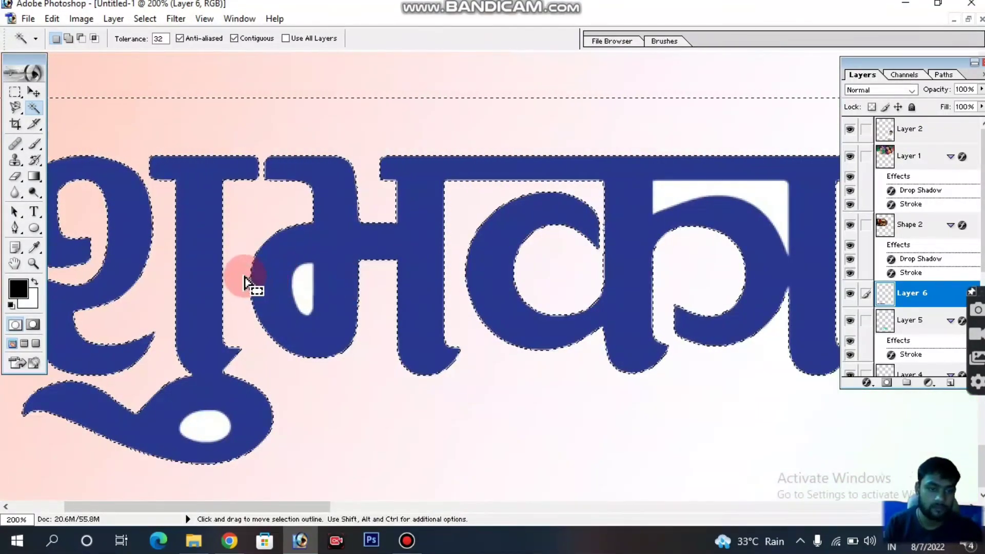
pyautogui.moveTo(227, 280); pyautogui.dragTo(312, 276)
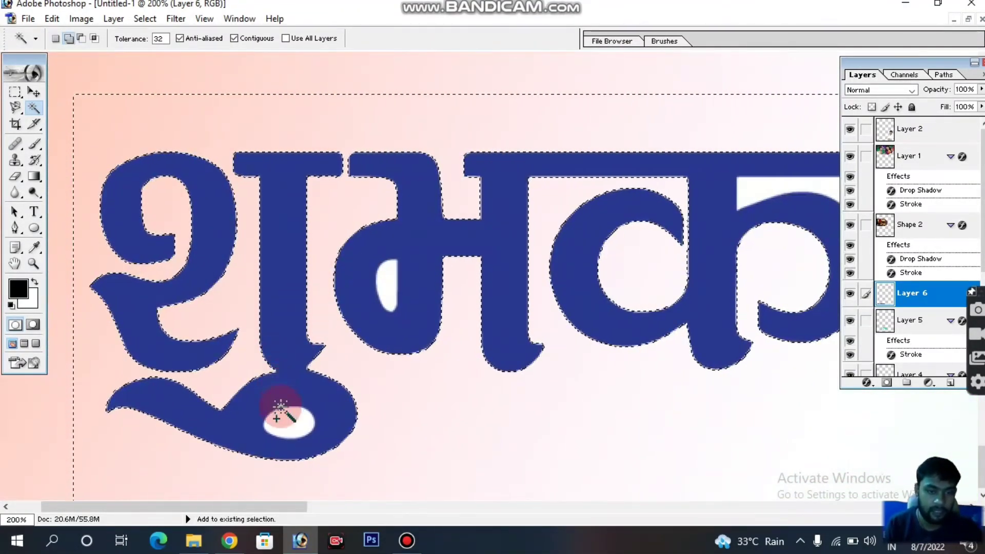
# Add the white holes inside the first letter, म, न and ए to the selection, then zoom out.
pyautogui.keyDown('shift'); pyautogui.click(286, 430); pyautogui.keyUp('shift')
pyautogui.click(385, 280)
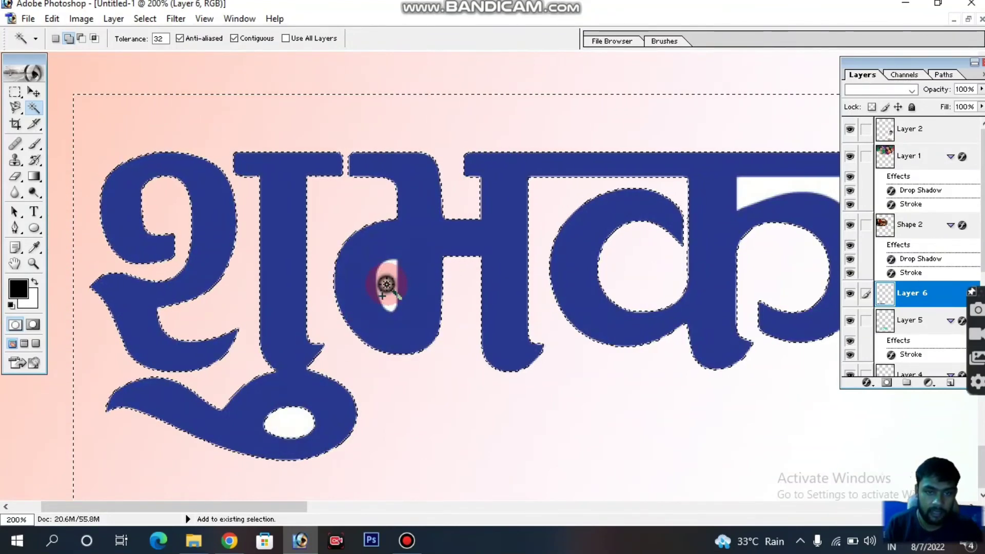
pyautogui.press('space')
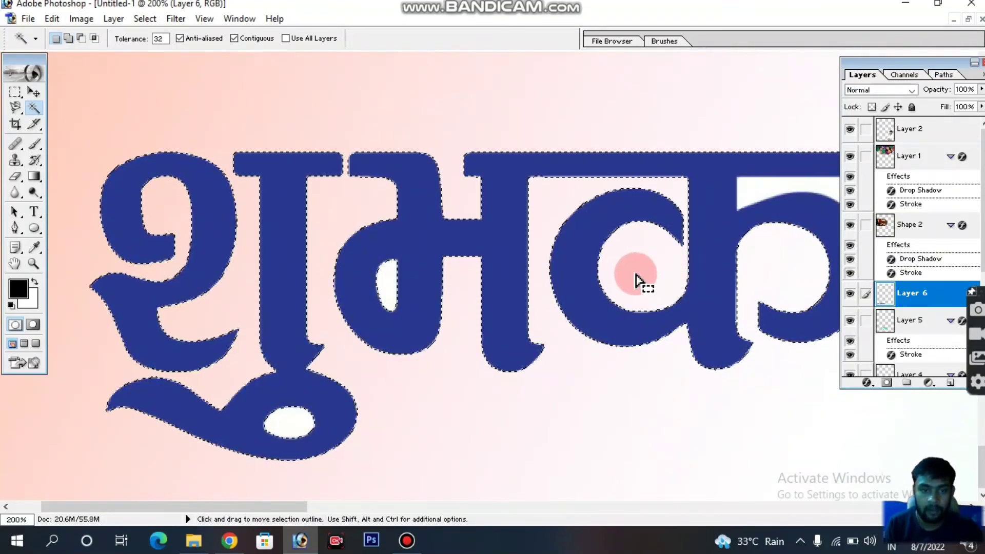
pyautogui.moveTo(661, 280); pyautogui.dragTo(153, 288)
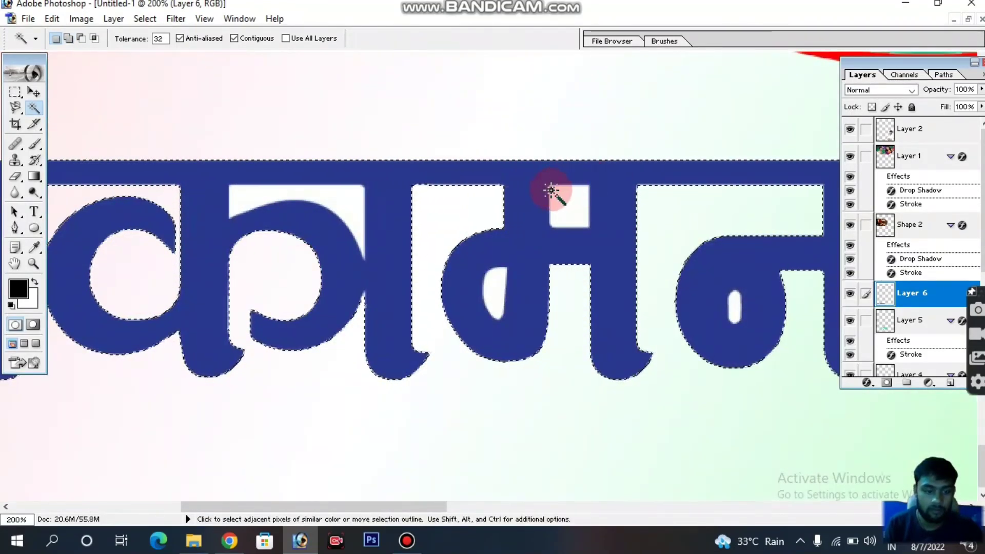
pyautogui.click(577, 212)
pyautogui.press('space')
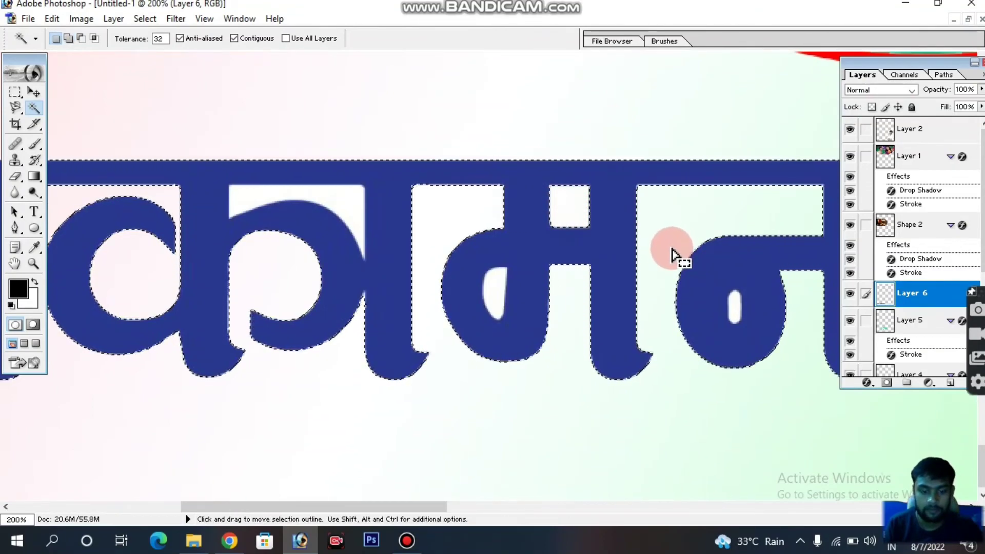
pyautogui.moveTo(561, 252); pyautogui.dragTo(251, 253)
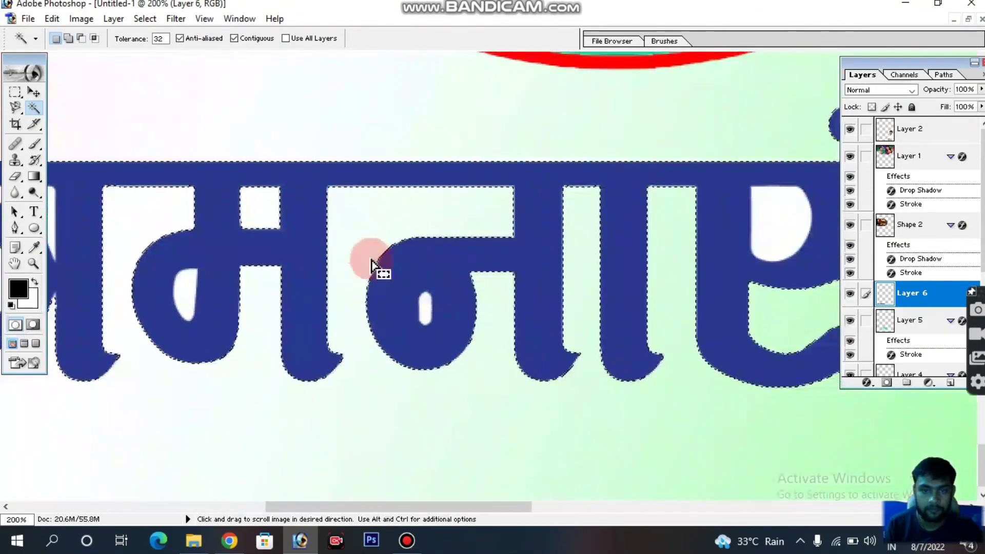
pyautogui.click(427, 304)
pyautogui.press('space')
pyautogui.moveTo(731, 277); pyautogui.dragTo(560, 275)
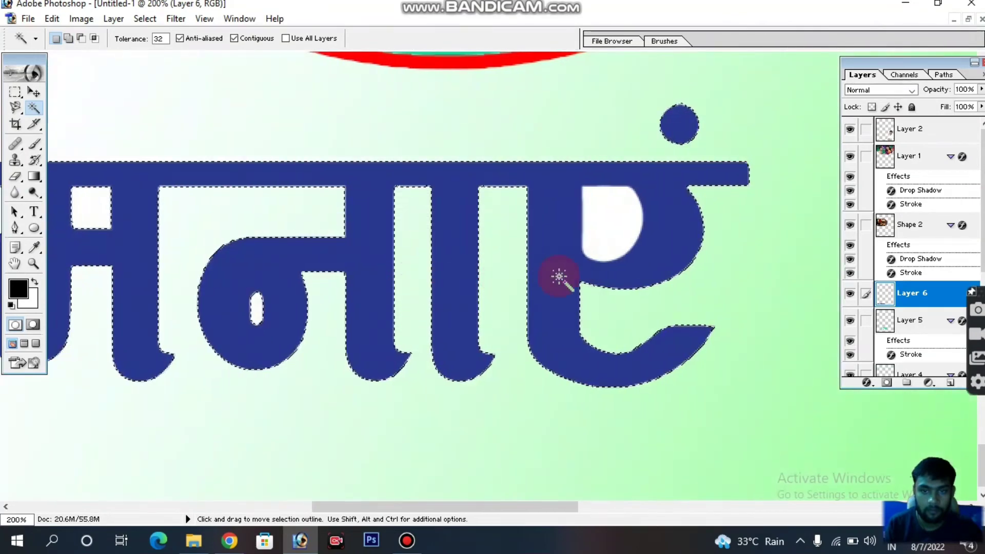
pyautogui.click(611, 236)
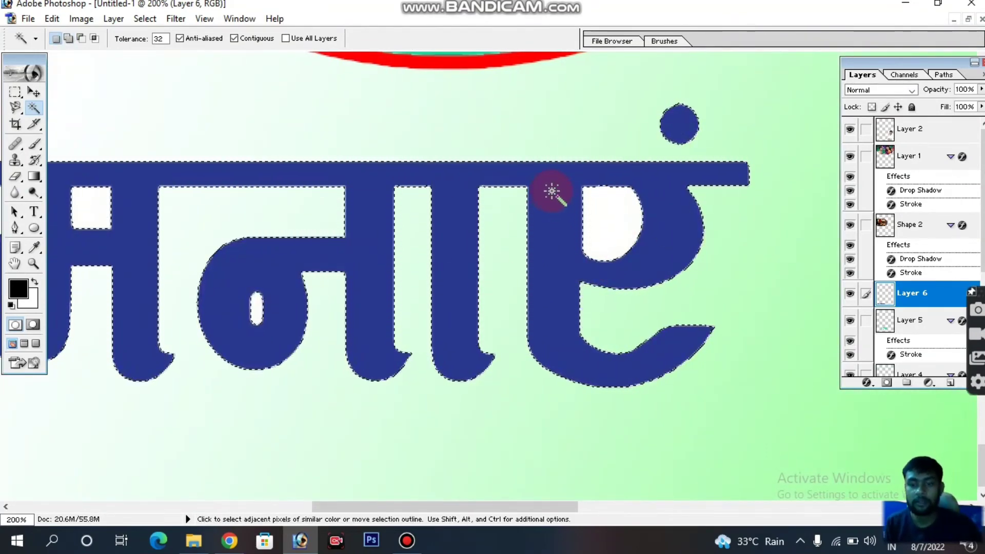
pyautogui.click(524, 202)
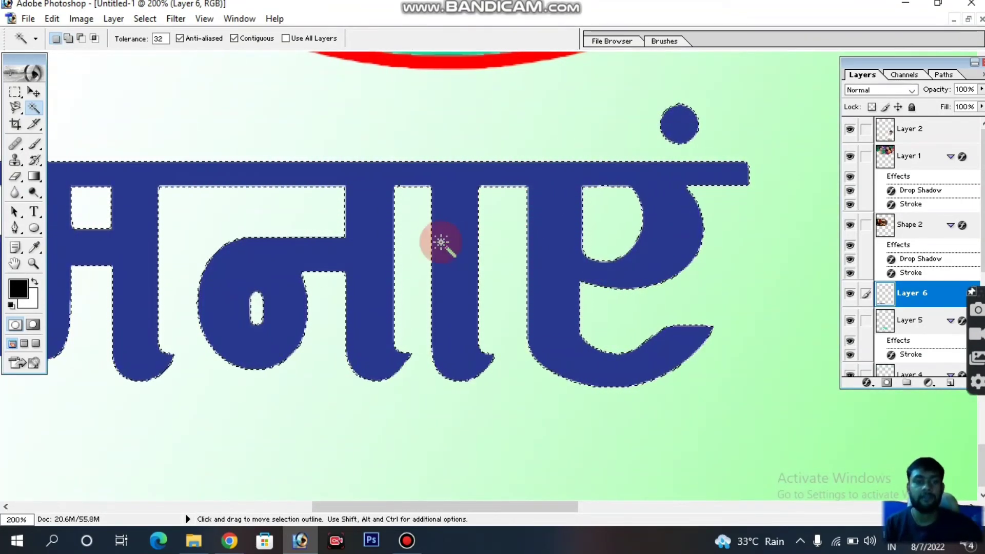
pyautogui.press('ctrl')
pyautogui.hotkey('ctrl', '-')
pyautogui.hotkey('ctrl', '-')
pyautogui.hotkey('ctrl', '-')
pyautogui.hotkey('ctrl', '-')
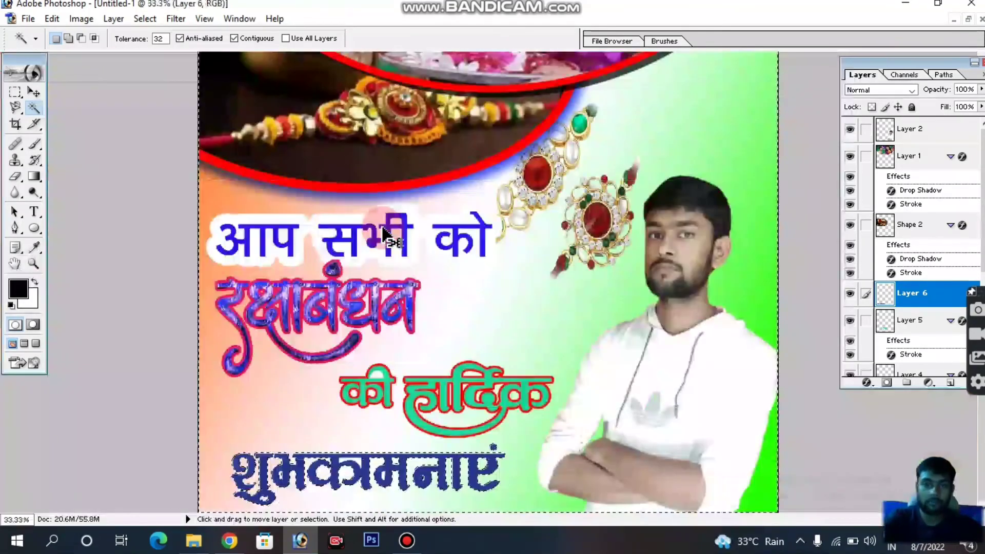
# Add a red stroke of about 16 px around the शुभकामनाएं lettering.
pyautogui.click(873, 385)
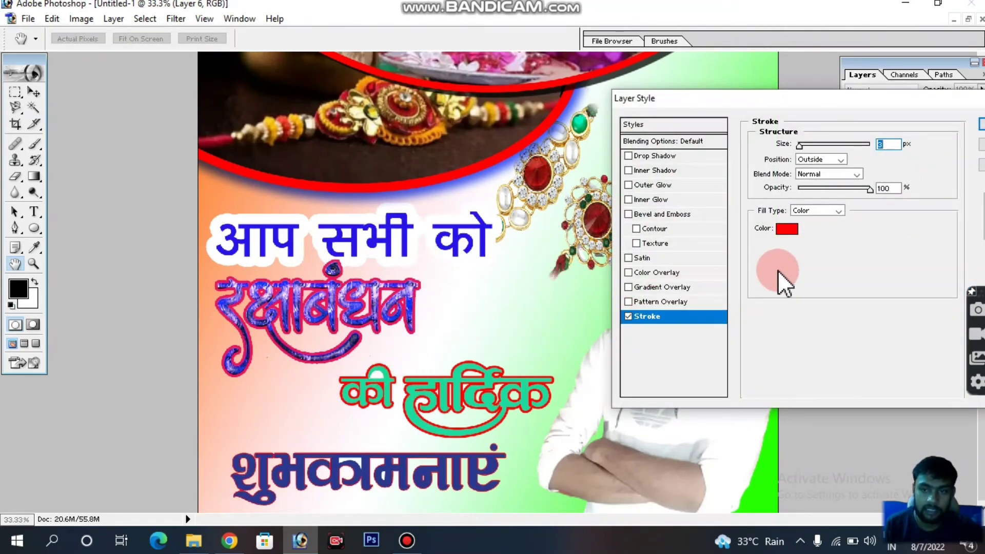
pyautogui.moveTo(800, 144); pyautogui.dragTo(811, 146)
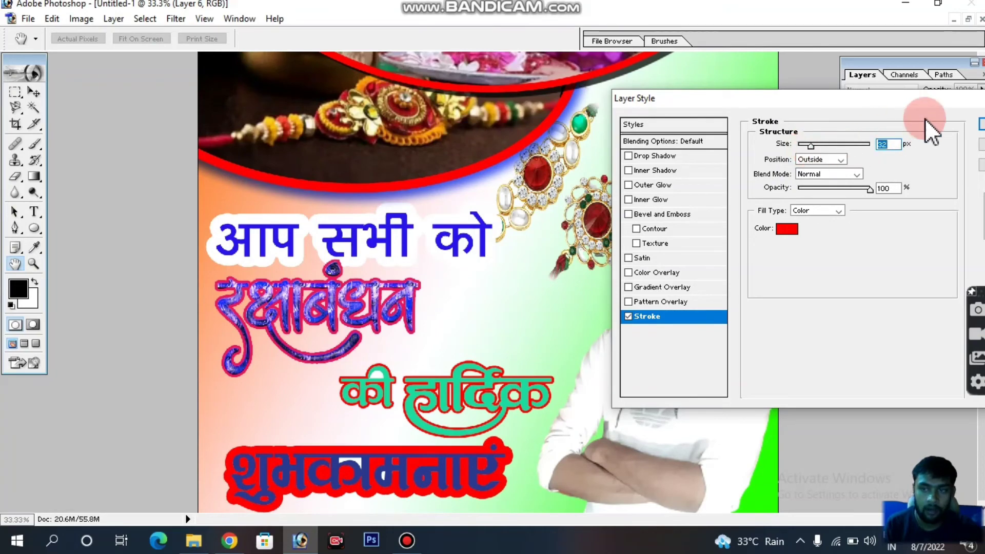
pyautogui.click(978, 125)
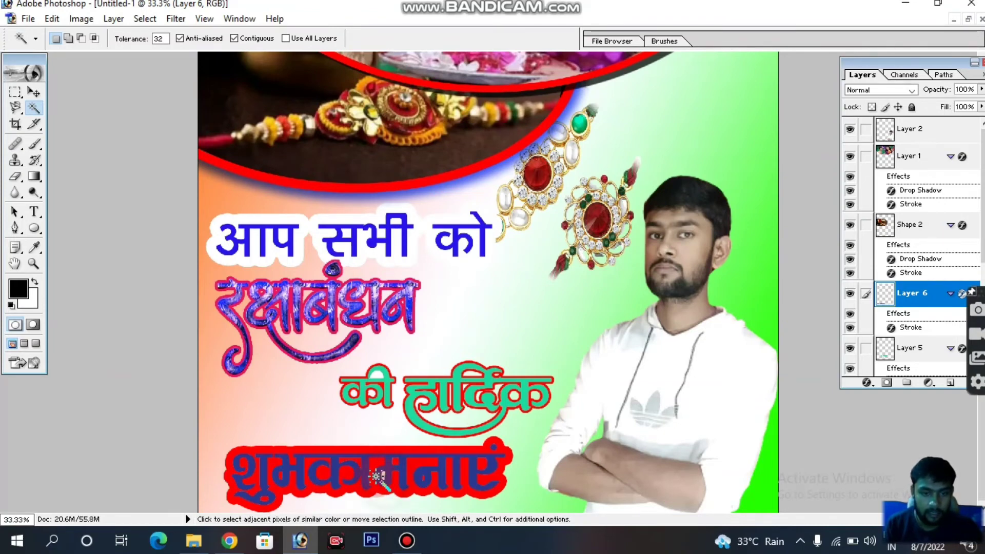
# Raise the शुभकामनाएं letters' Lightness to +100 so they turn white, then zoom out.
pyautogui.click(384, 476)
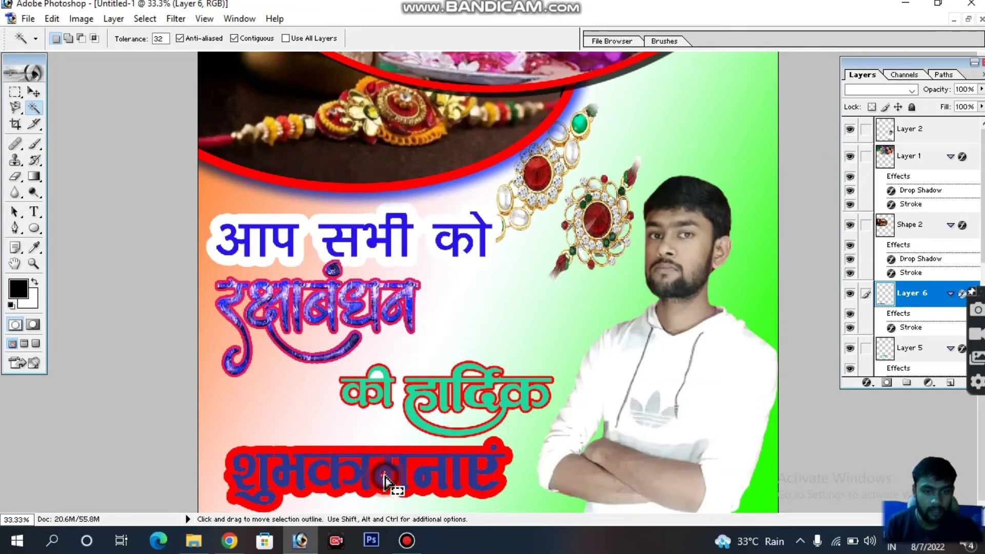
pyautogui.click(303, 437)
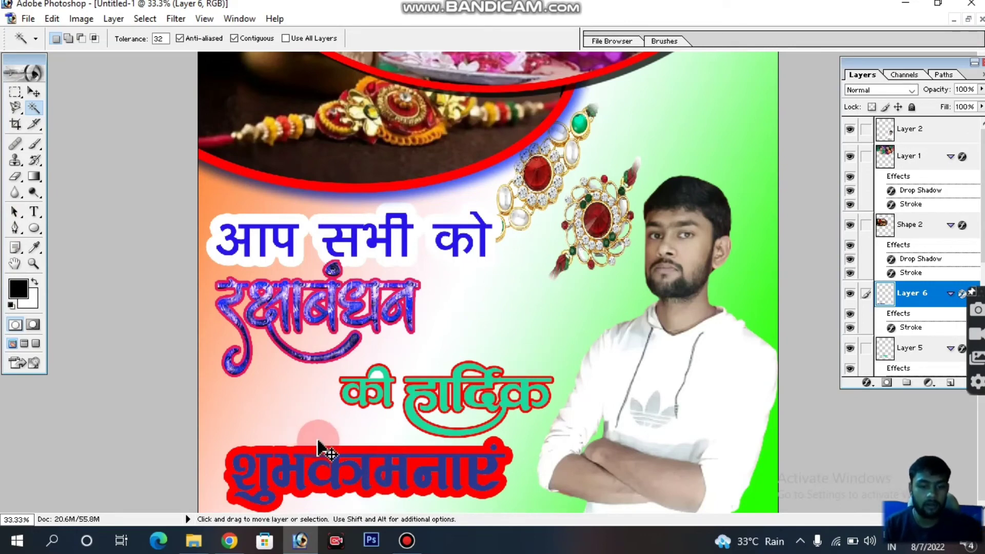
pyautogui.hotkey('ctrl', 'u')
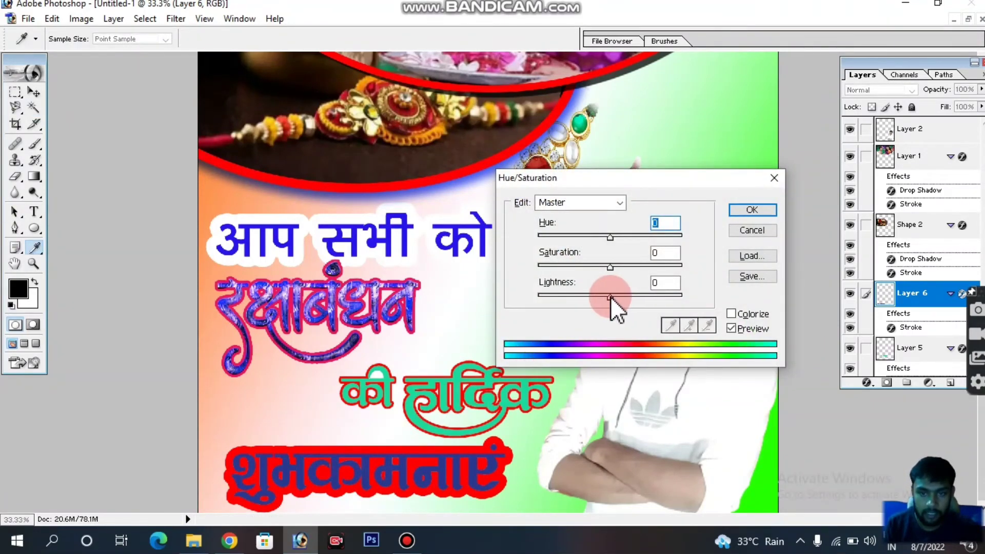
pyautogui.moveTo(625, 299)
pyautogui.mouseDown()
pyautogui.moveTo(657, 308)
pyautogui.moveTo(732, 301)
pyautogui.mouseUp()
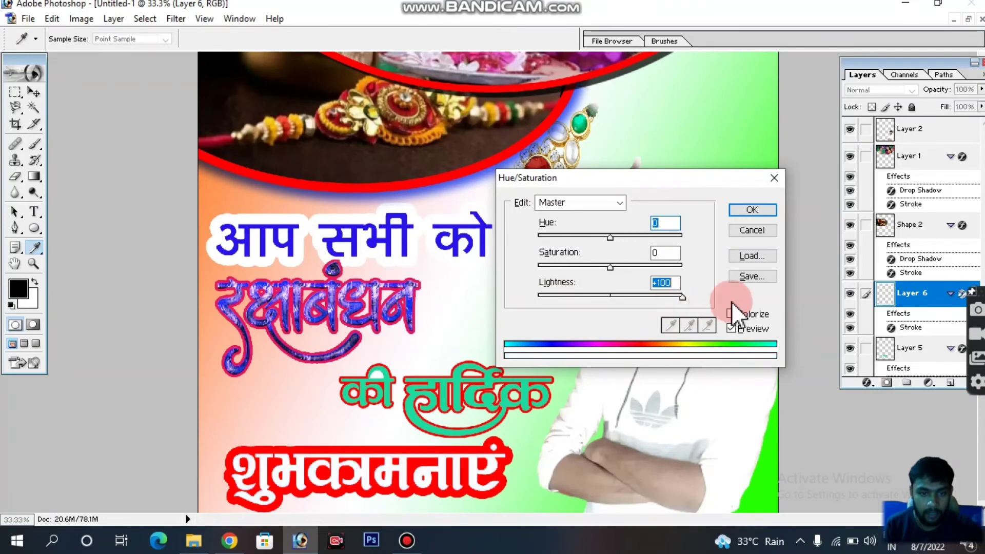
pyautogui.click(743, 215)
pyautogui.hotkey('ctrl', '-')
pyautogui.hotkey('ctrl', '-')
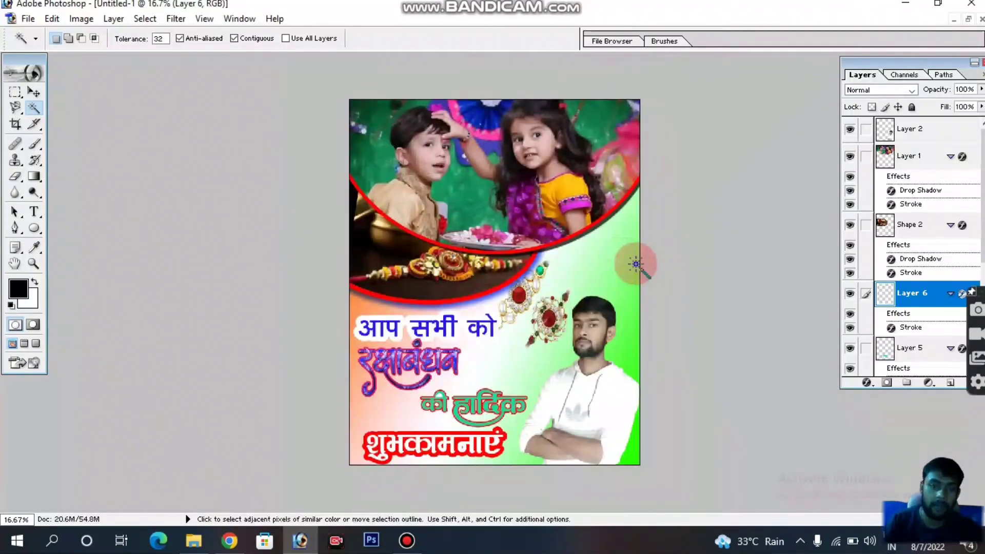
# Draw a rectangle shape across the man's folded arms and move its layer to the top.
pyautogui.scroll(1, 638, 263)
pyautogui.scroll(1, 638, 263)
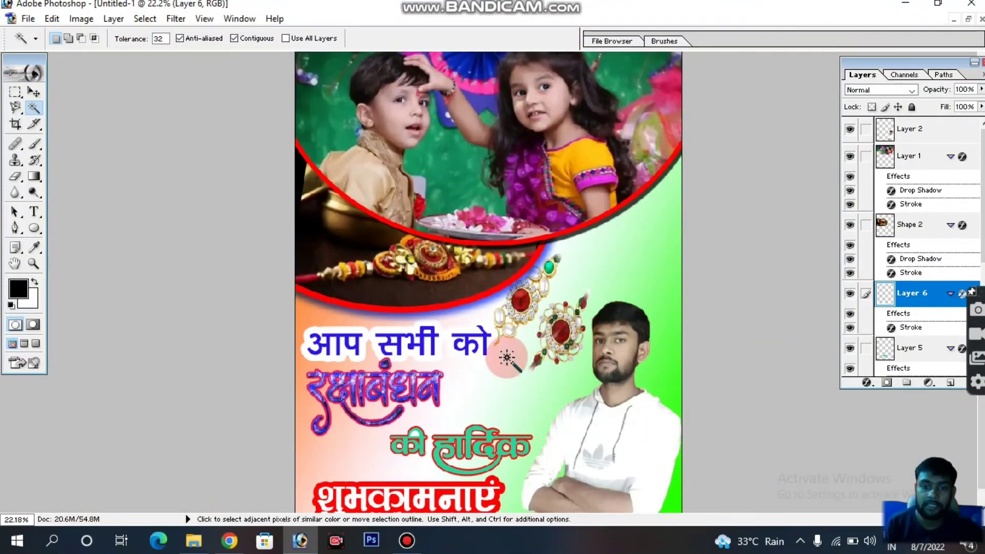
pyautogui.scroll(1, 548, 336)
pyautogui.scroll(1, 548, 336)
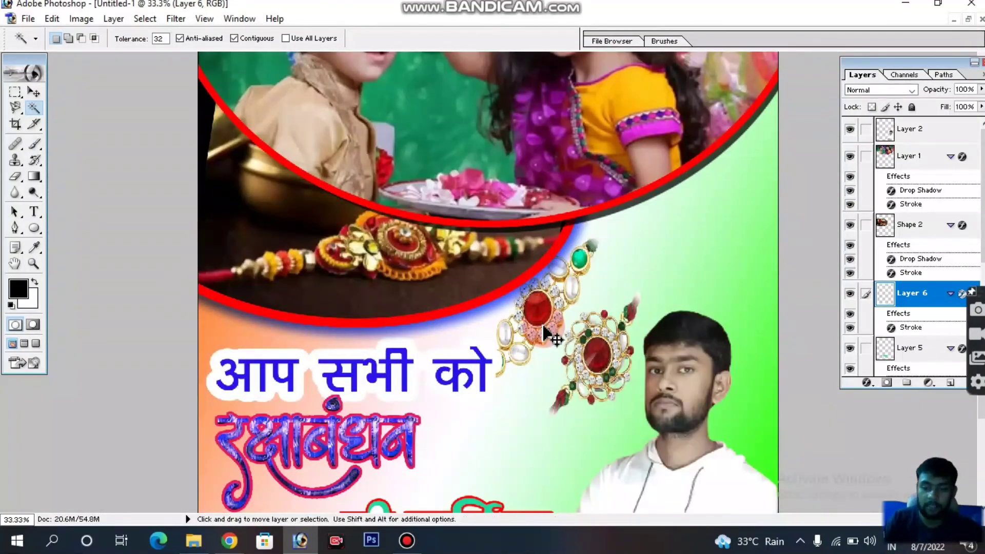
pyautogui.scroll(2, 548, 336)
pyautogui.scroll(-5, 550, 357)
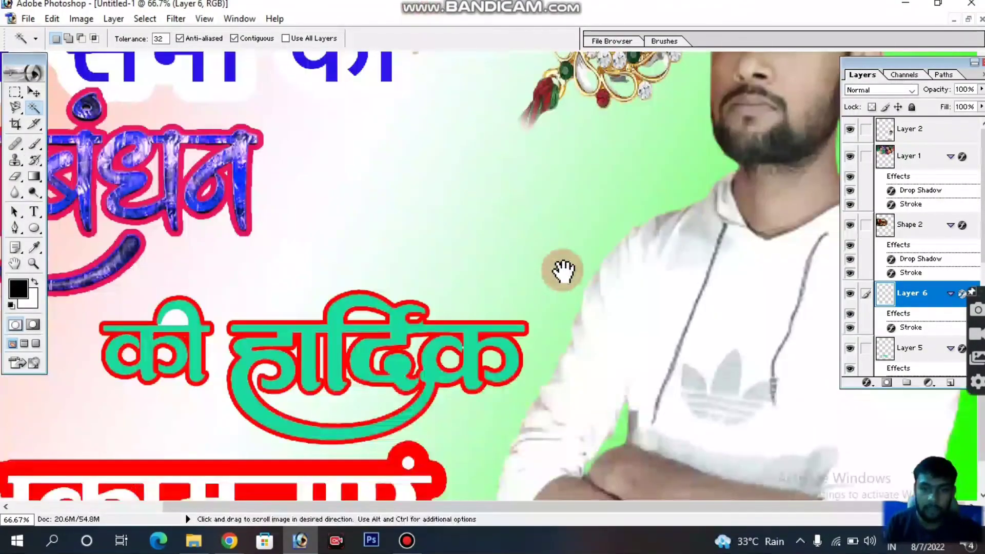
pyautogui.scroll(-2, 561, 268)
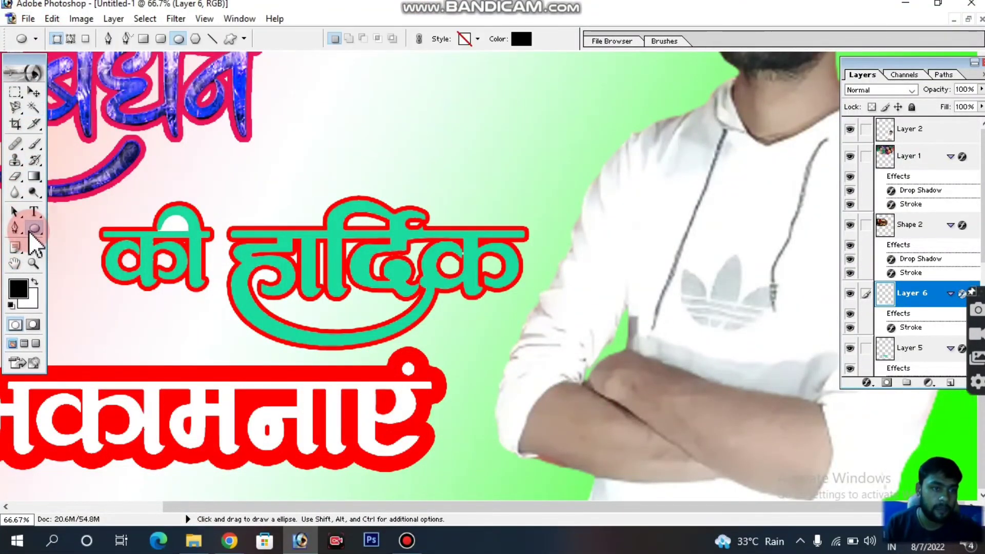
pyautogui.moveTo(34, 228); pyautogui.dragTo(82, 256)
pyautogui.hotkey('shift', 'u')
pyautogui.hotkey('shift', 'u')
pyautogui.hotkey('shift', 'u')
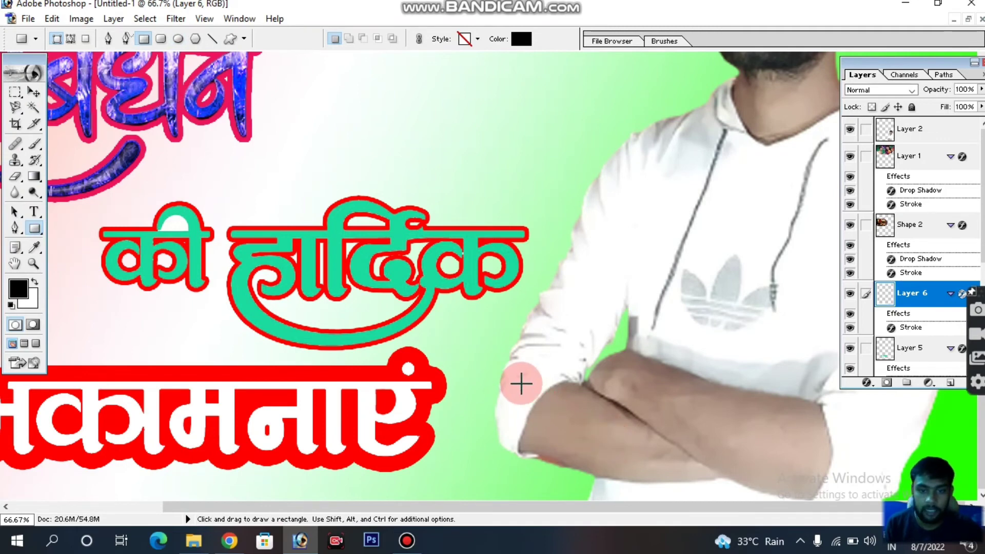
pyautogui.moveTo(504, 382)
pyautogui.mouseDown()
pyautogui.moveTo(944, 489)
pyautogui.moveTo(974, 485)
pyautogui.mouseUp()
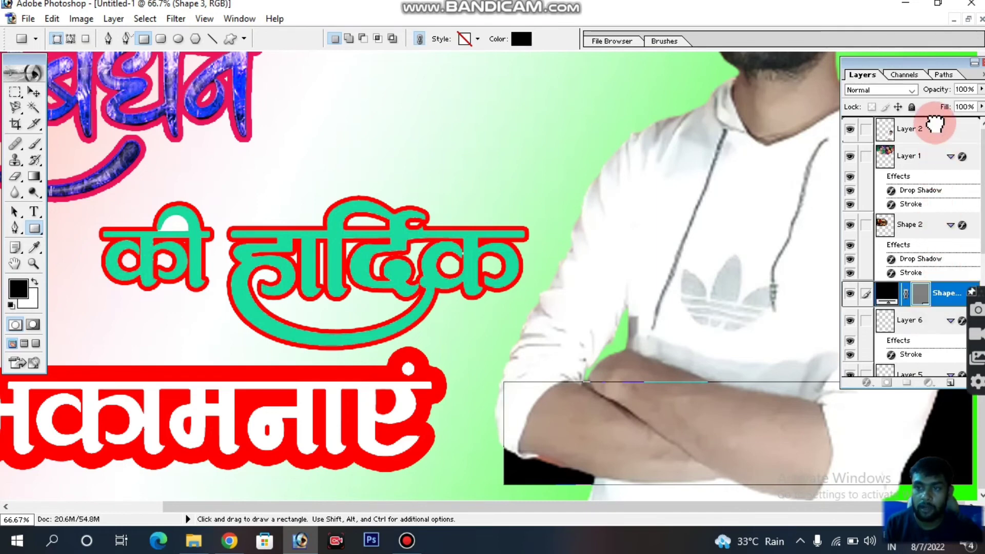
pyautogui.moveTo(943, 305); pyautogui.dragTo(944, 149)
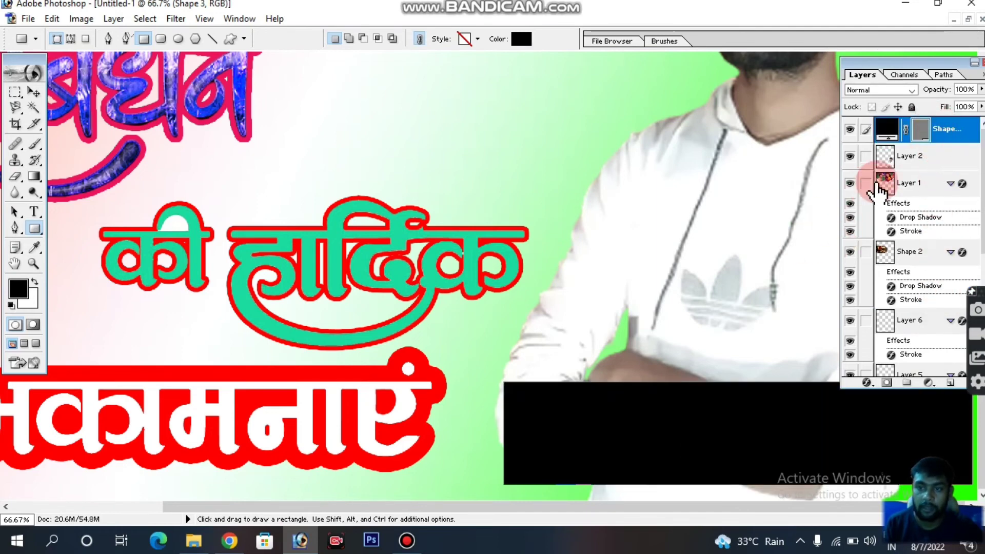
# Set the rectangle layer to 28% opacity and fill it with red.
pyautogui.click(982, 89)
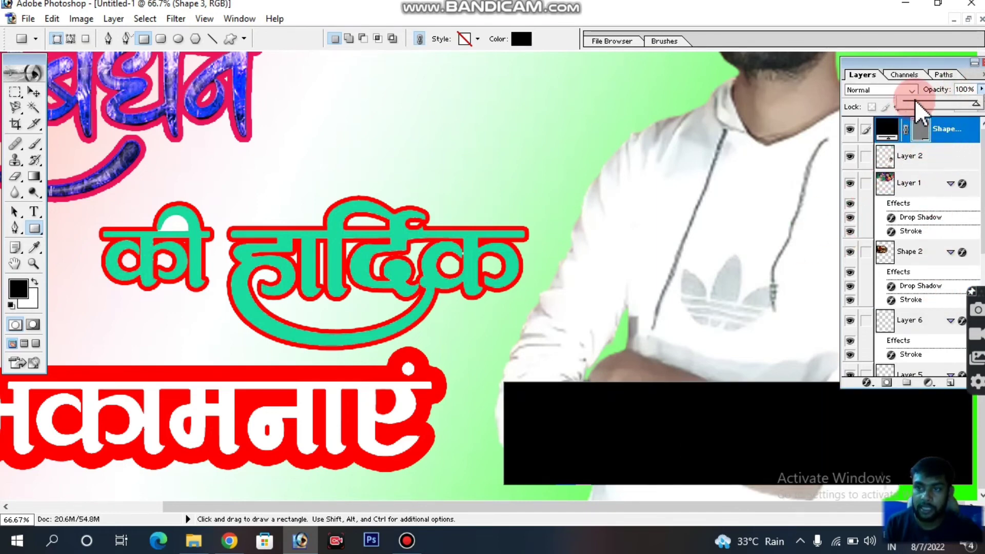
pyautogui.click(925, 104)
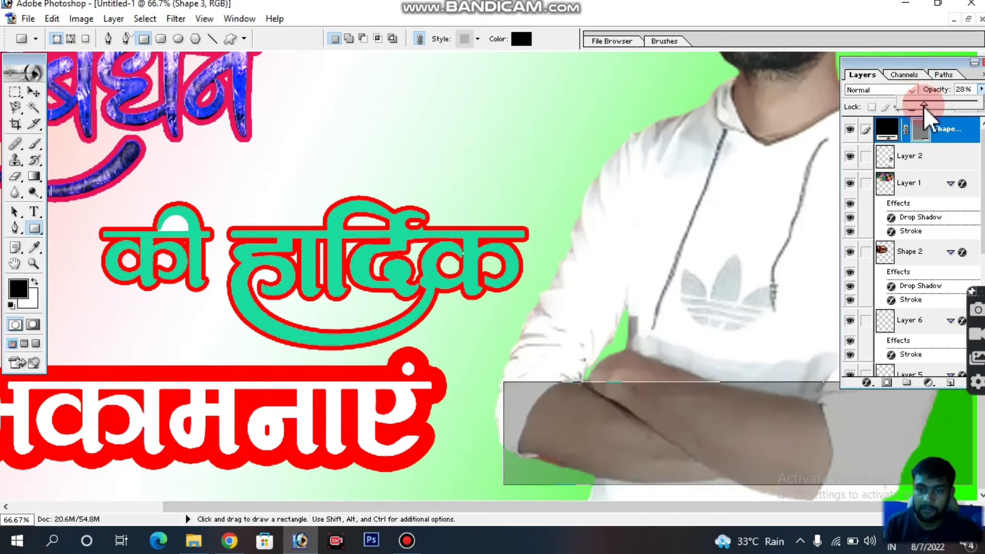
pyautogui.click(520, 39)
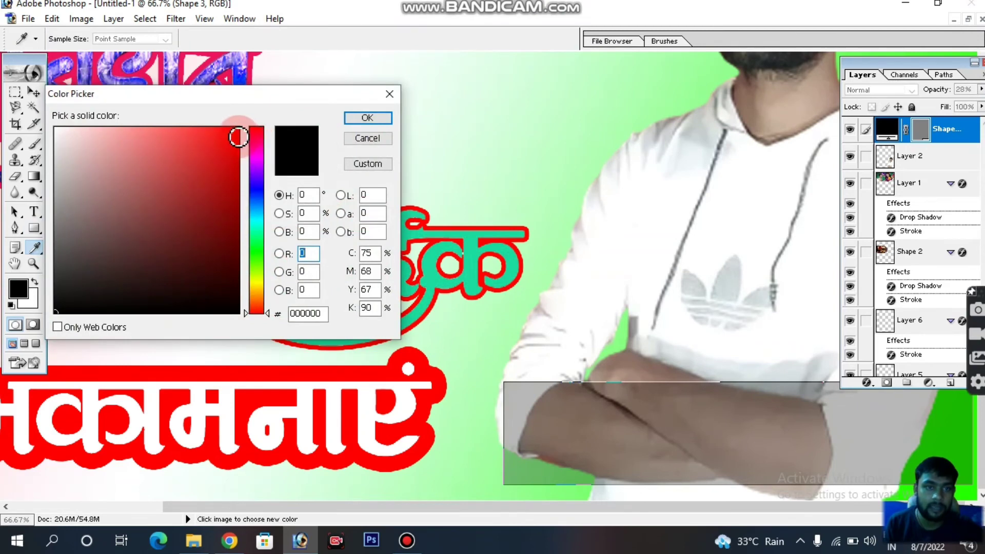
pyautogui.click(237, 136)
pyautogui.click(358, 119)
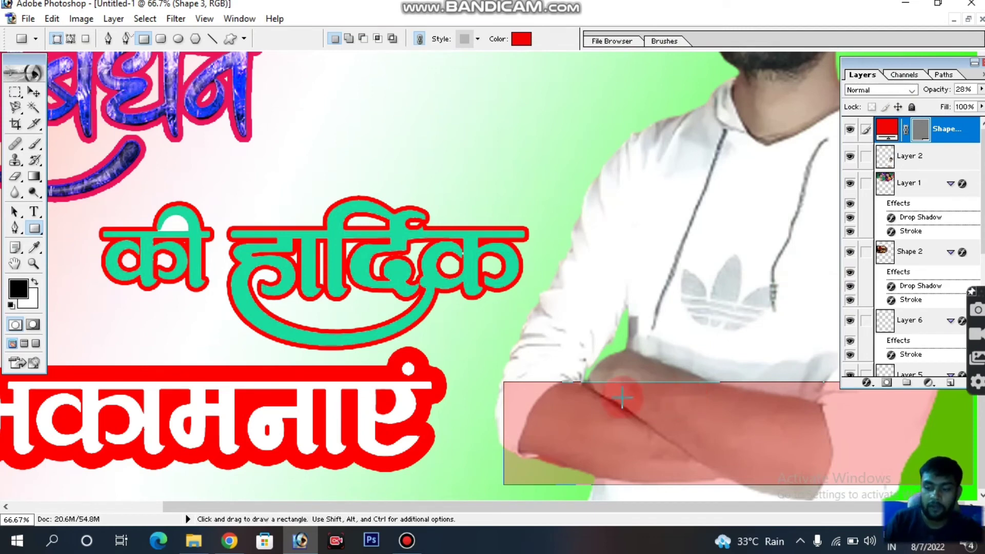
pyautogui.press('Return')
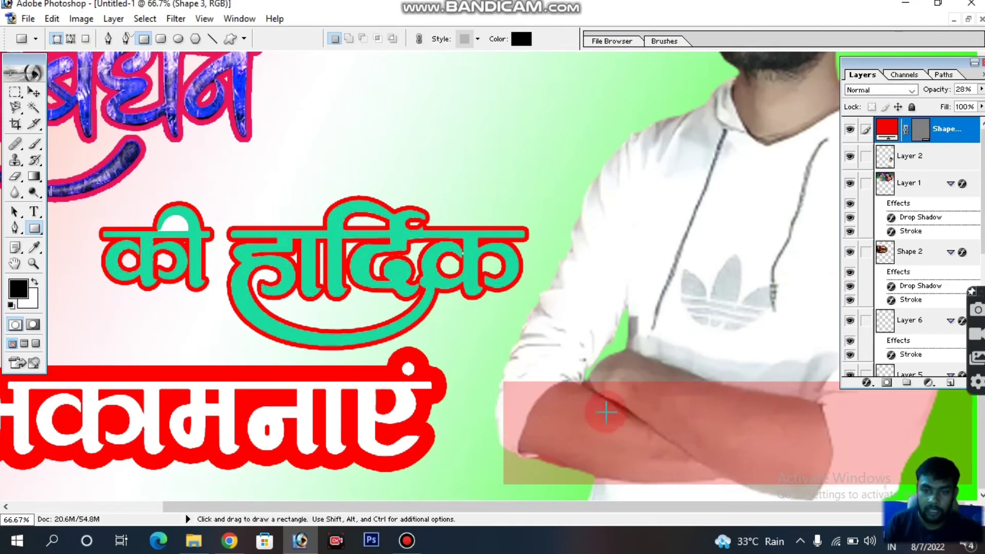
# Start an Algerian-font text line on the banner with the 'BY:-' credit and the author's name.
pyautogui.click(34, 211)
pyautogui.click(153, 39)
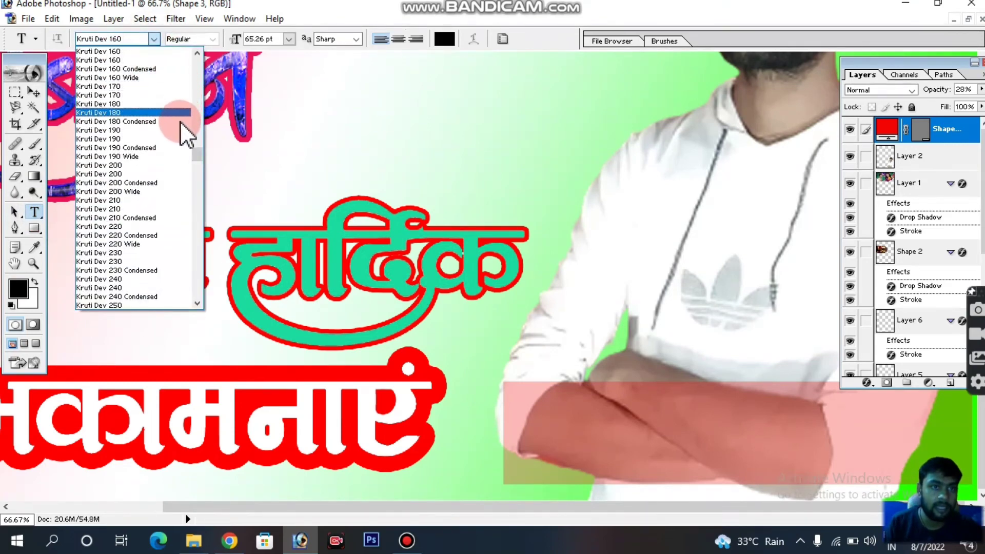
pyautogui.moveTo(194, 152); pyautogui.dragTo(197, 54)
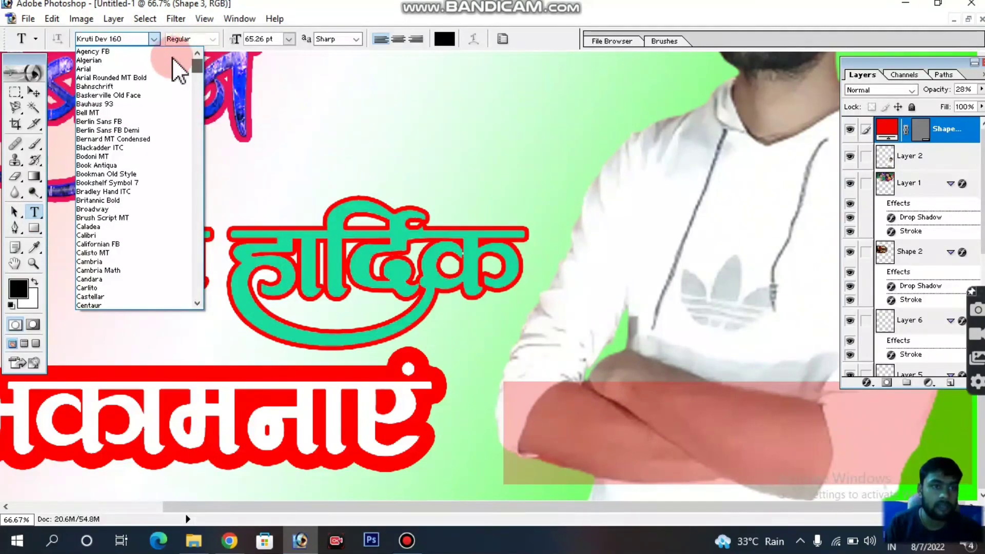
pyautogui.click(151, 62)
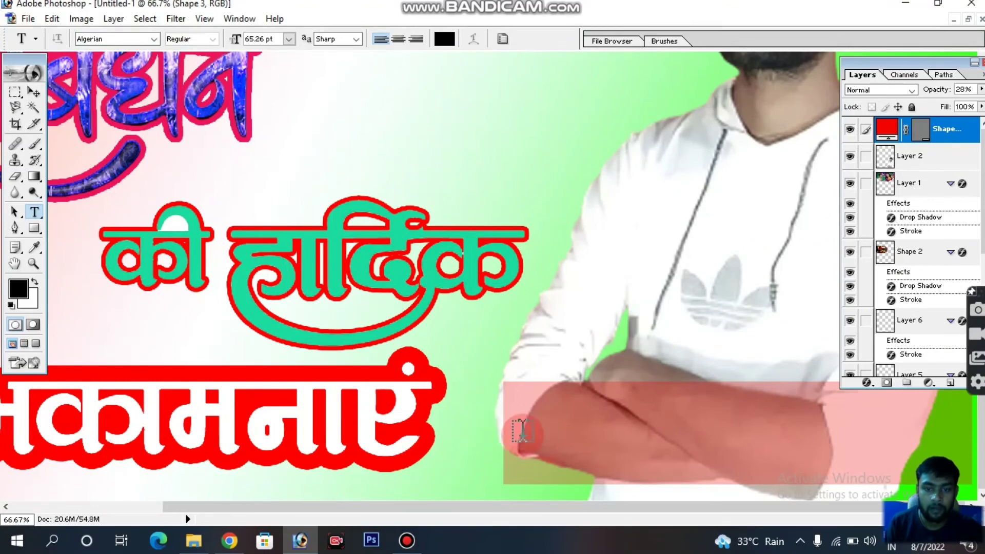
pyautogui.click(521, 411)
pyautogui.write('BY:- KU')
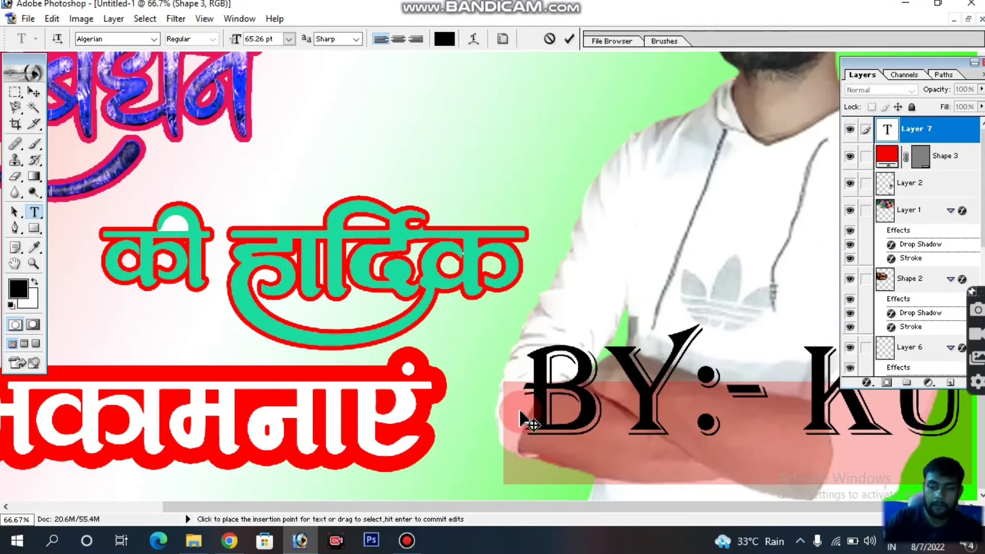
# Resize the credit text to 30 pt and shift it left into the banner.
pyautogui.hotkey('ctrl', '-')
pyautogui.moveTo(546, 452); pyautogui.dragTo(973, 431)
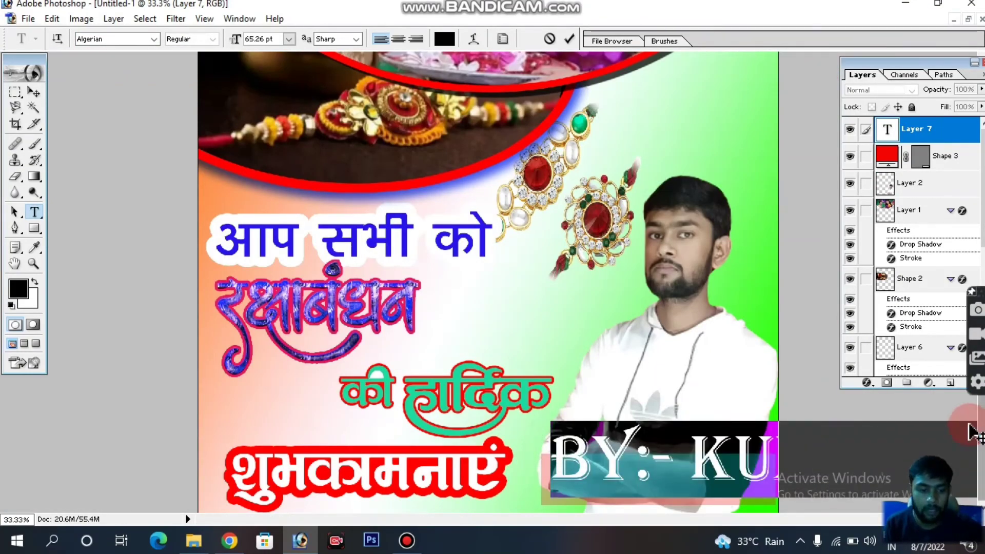
pyautogui.click(290, 39)
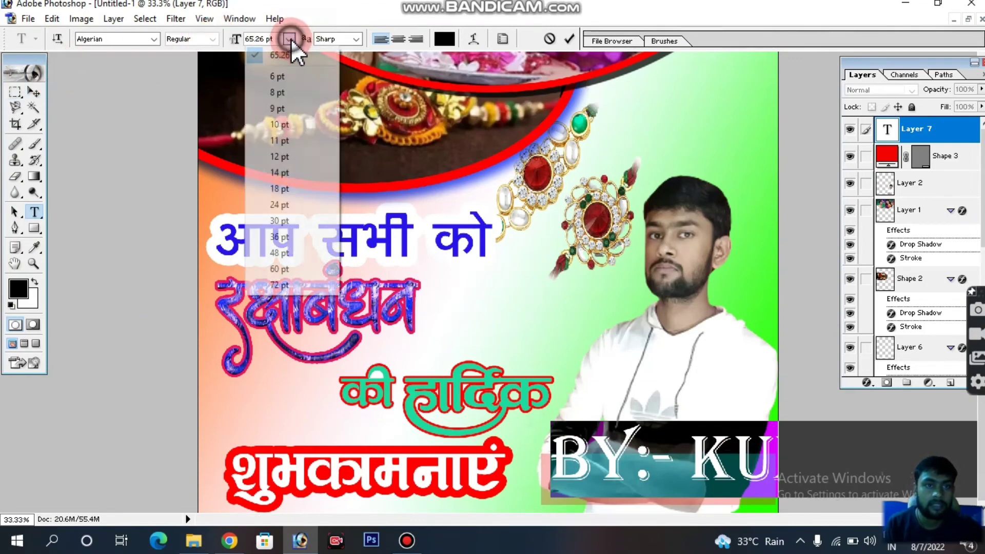
pyautogui.click(296, 226)
pyautogui.click(716, 494)
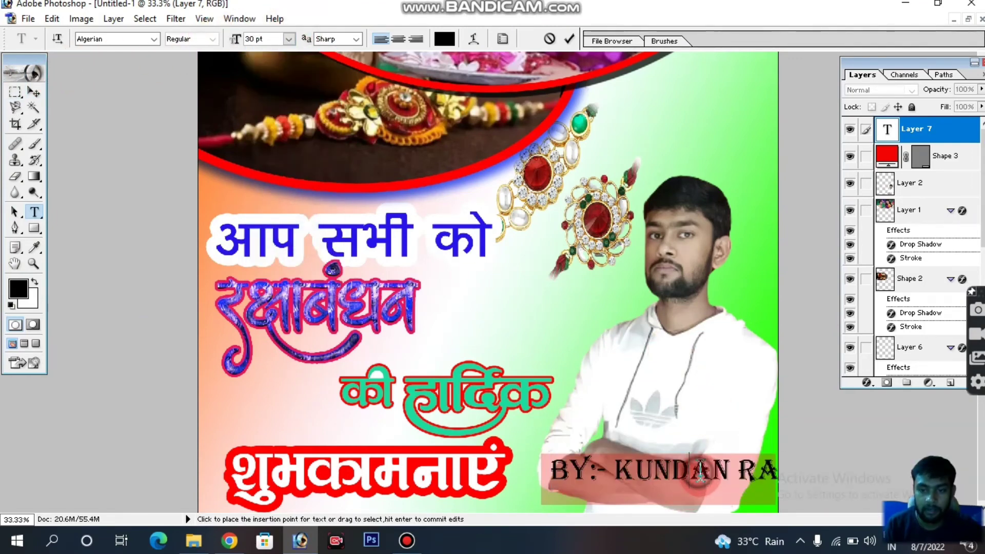
pyautogui.moveTo(718, 503); pyautogui.dragTo(707, 508)
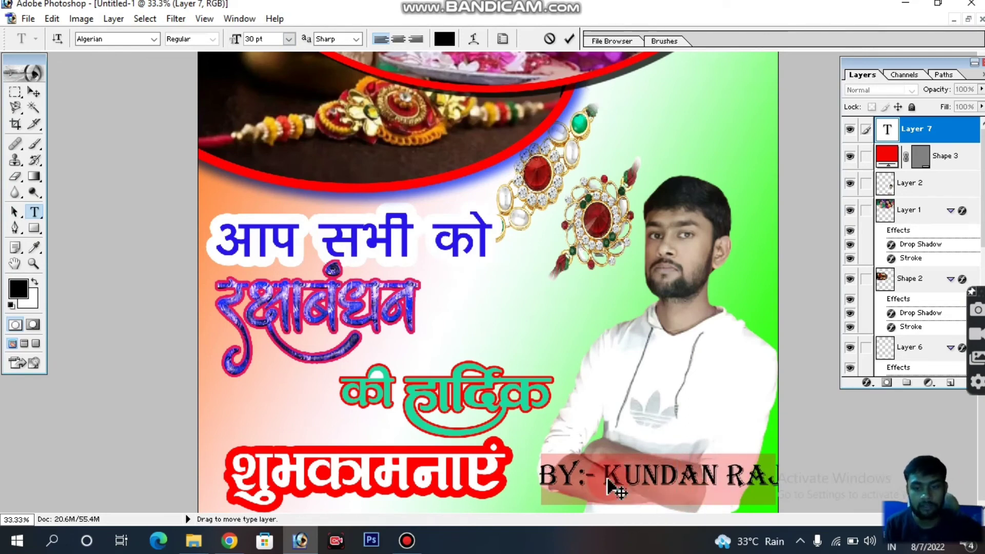
# Free-transform the credit text slightly narrower and taller to fill the strip.
pyautogui.hotkey('ctrl', 't')
pyautogui.hotkey('ctrl', 't')
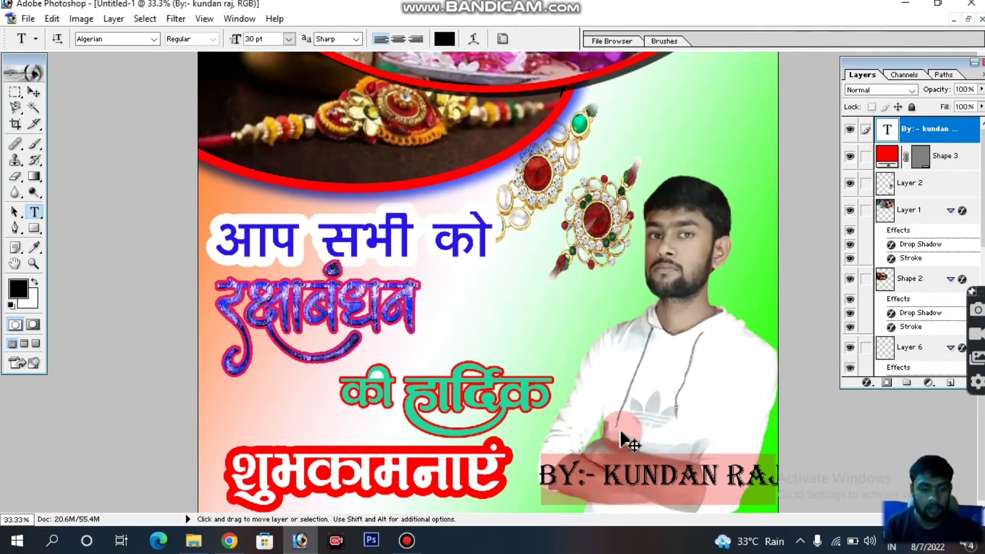
pyautogui.hotkey('ctrl', 't')
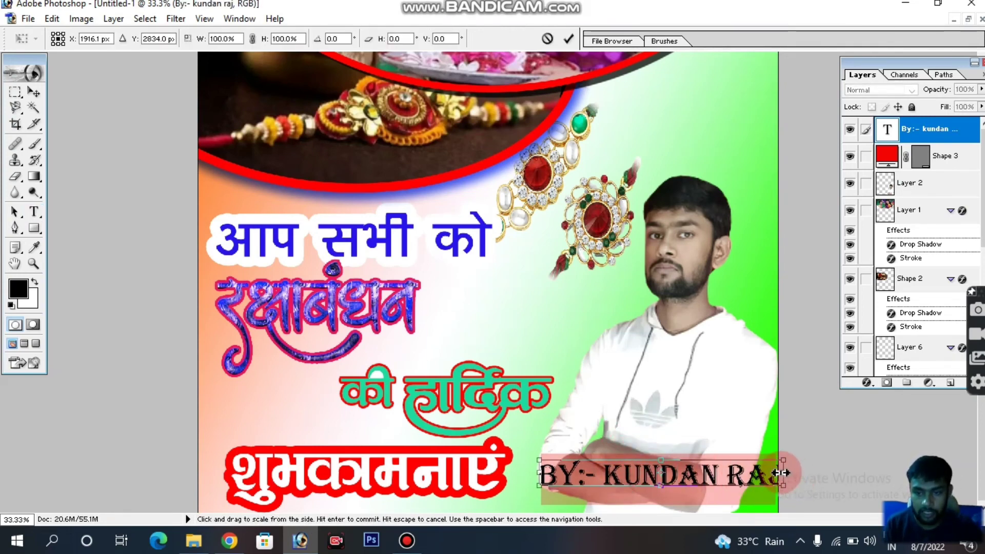
pyautogui.moveTo(773, 474); pyautogui.dragTo(766, 477)
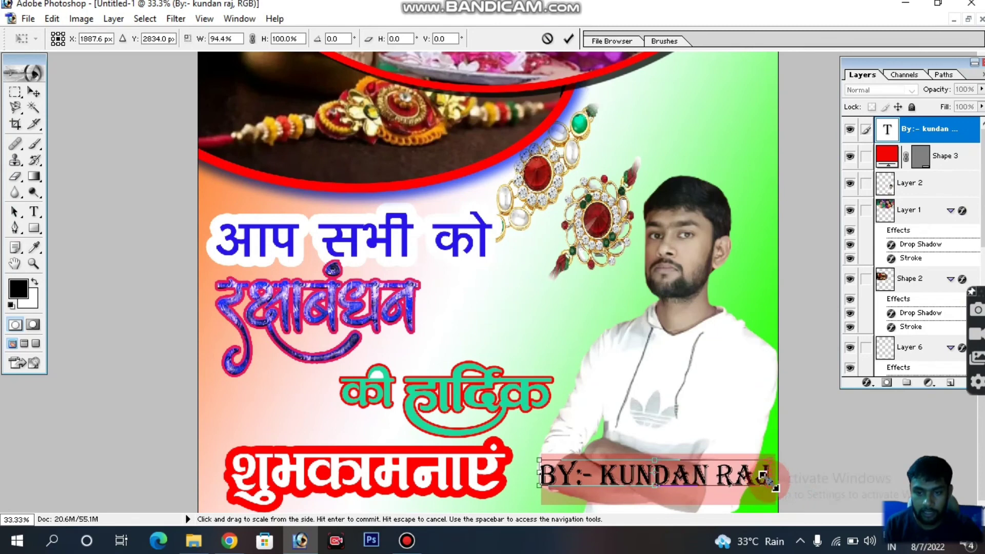
pyautogui.moveTo(708, 485); pyautogui.dragTo(710, 503)
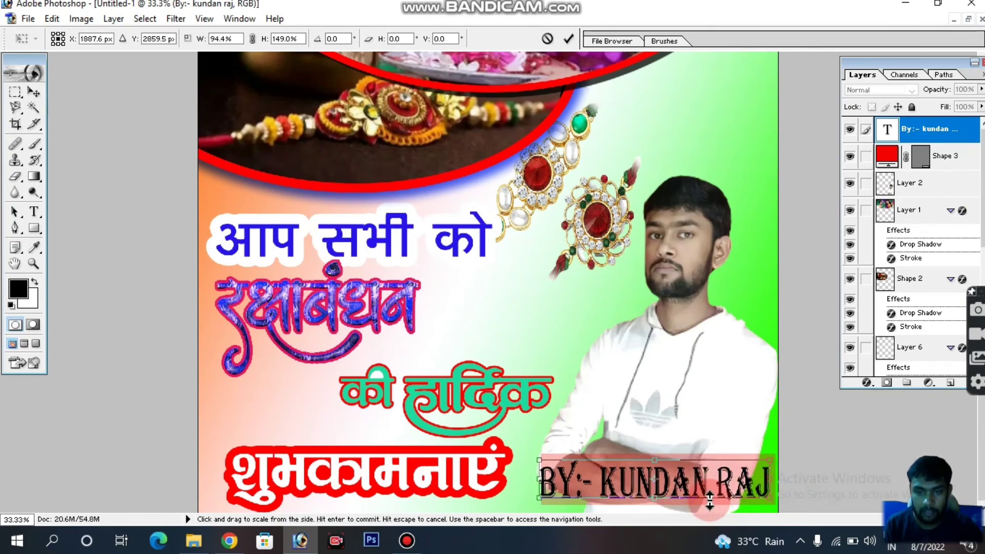
pyautogui.press('Return')
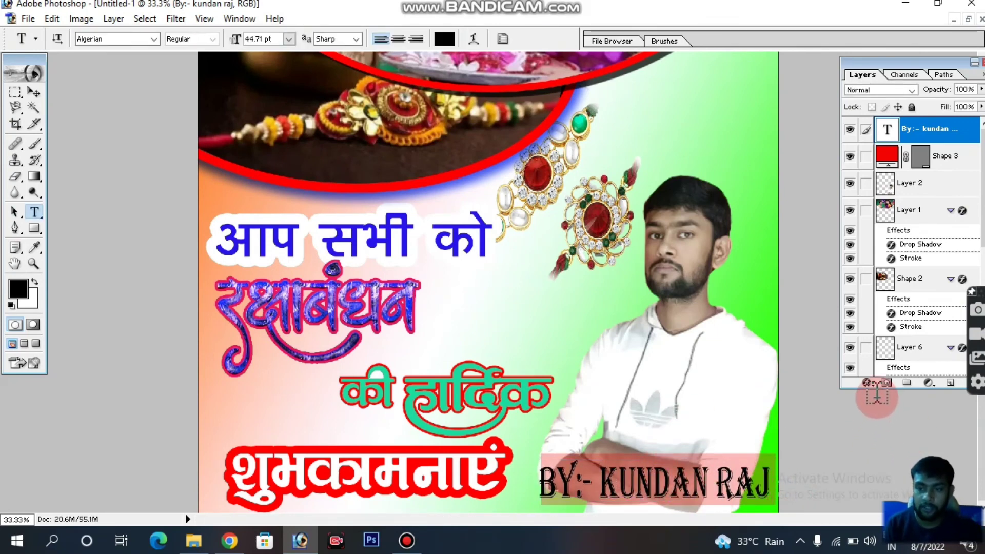
# Add a white Stroke layer style to the credit text.
pyautogui.click(867, 382)
pyautogui.click(868, 380)
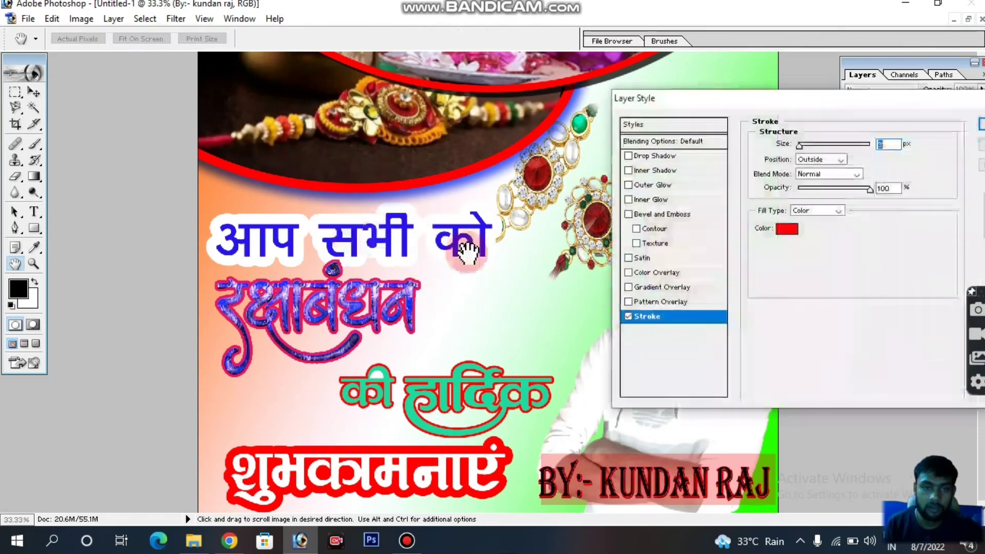
pyautogui.click(794, 227)
pyautogui.moveTo(16, 139); pyautogui.dragTo(48, 112)
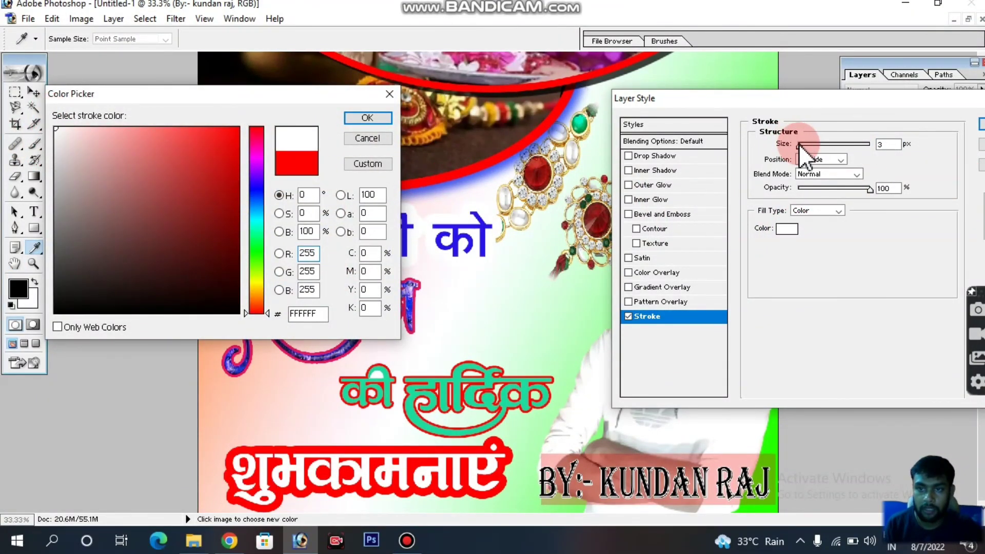
pyautogui.click(385, 118)
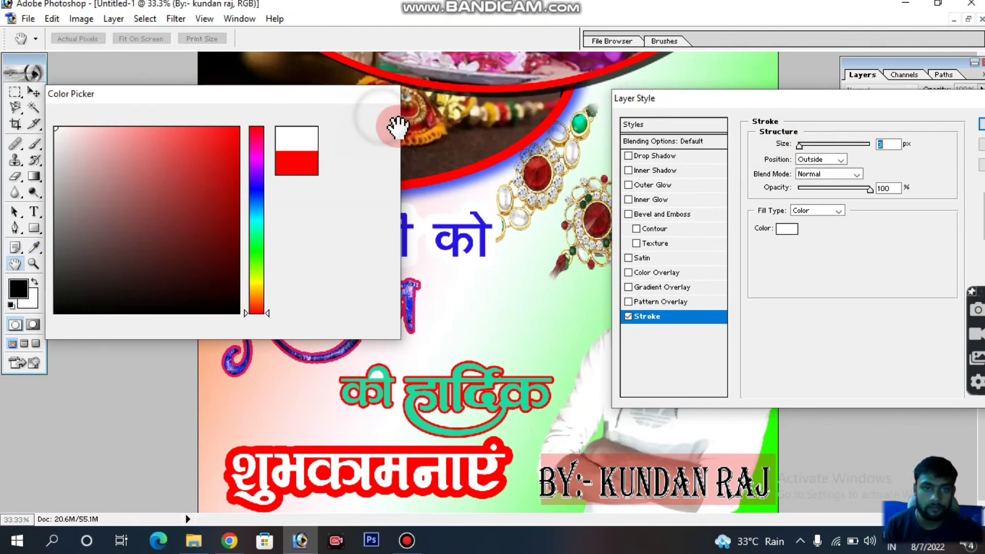
pyautogui.click(777, 132)
pyautogui.write('10')
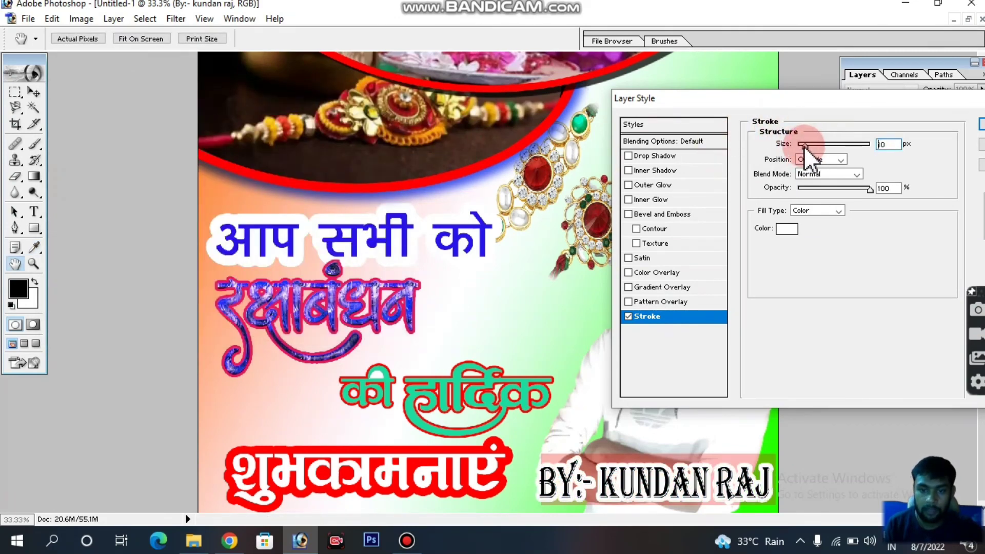
pyautogui.press('Return')
# Change the credit lettering colour to red and zoom out to the whole poster.
pyautogui.click(85, 27)
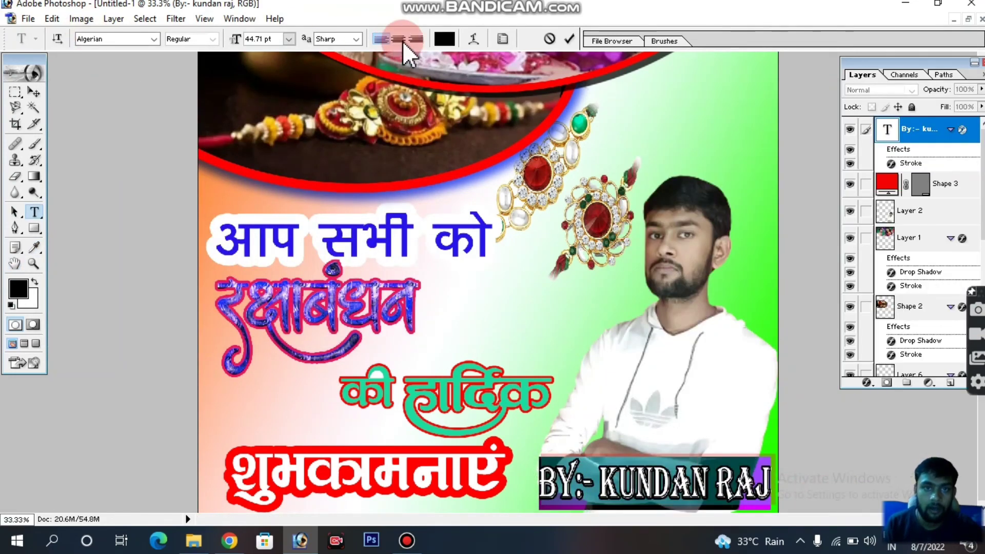
pyautogui.click(442, 37)
pyautogui.click(235, 132)
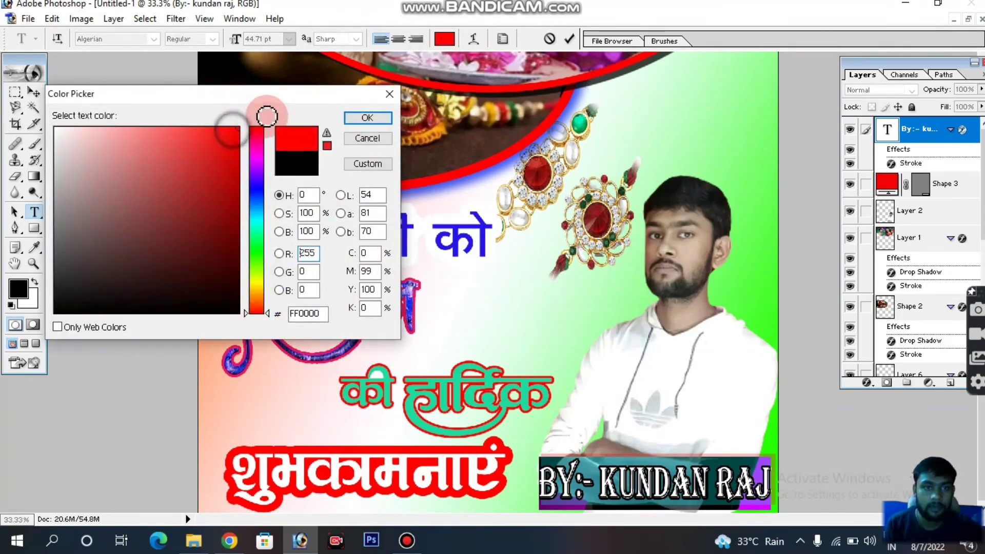
pyautogui.click(367, 117)
pyautogui.click(630, 500)
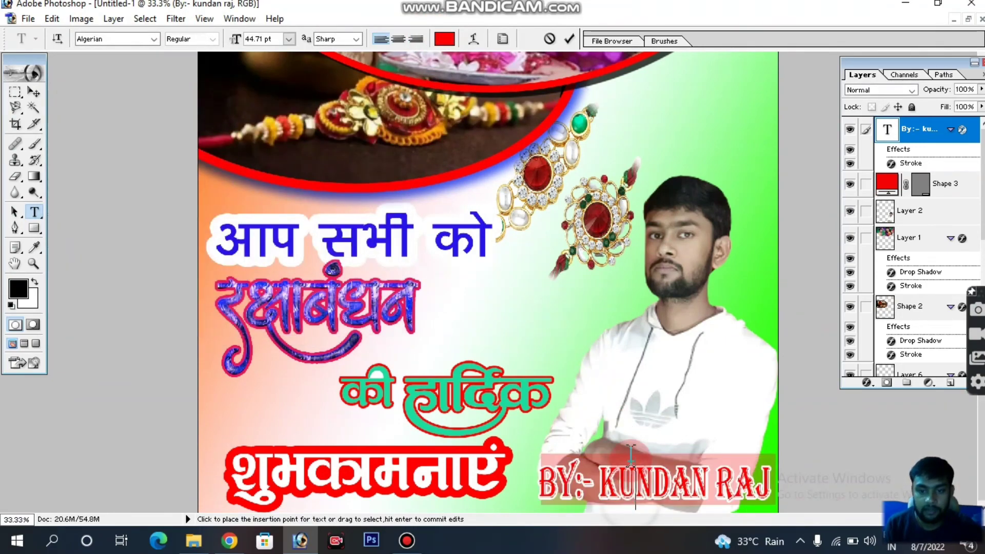
pyautogui.hotkey('ctrl', '-')
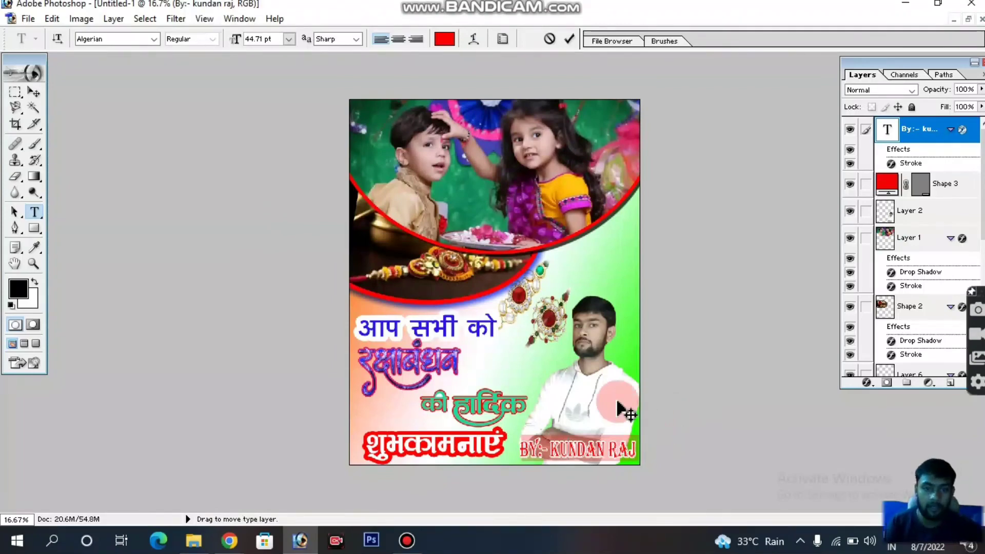